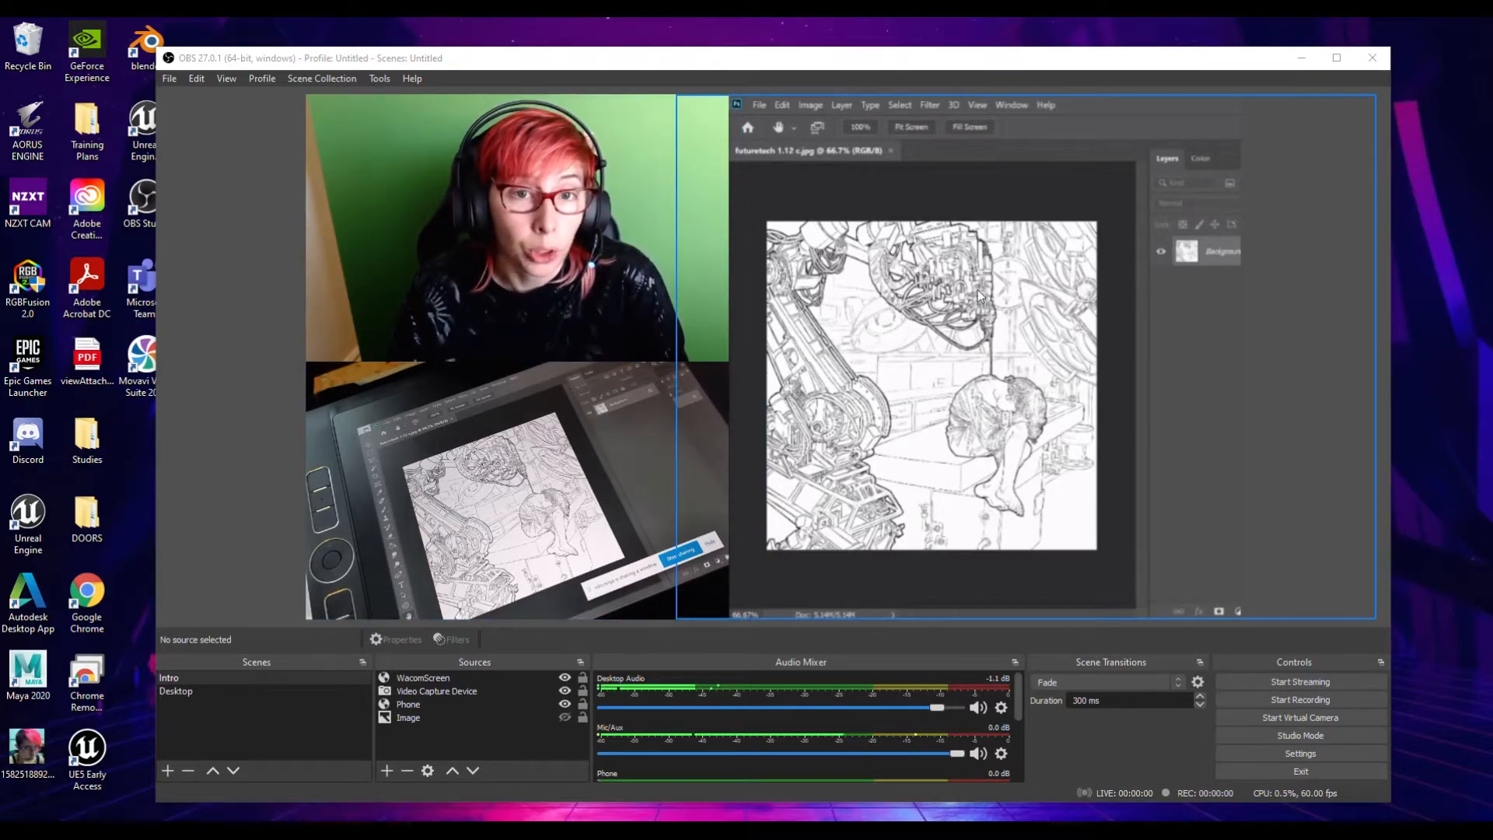
- Try the Desktop scene's mirror effect by dragging the OBS window around, then return to Intro
click(195, 692)
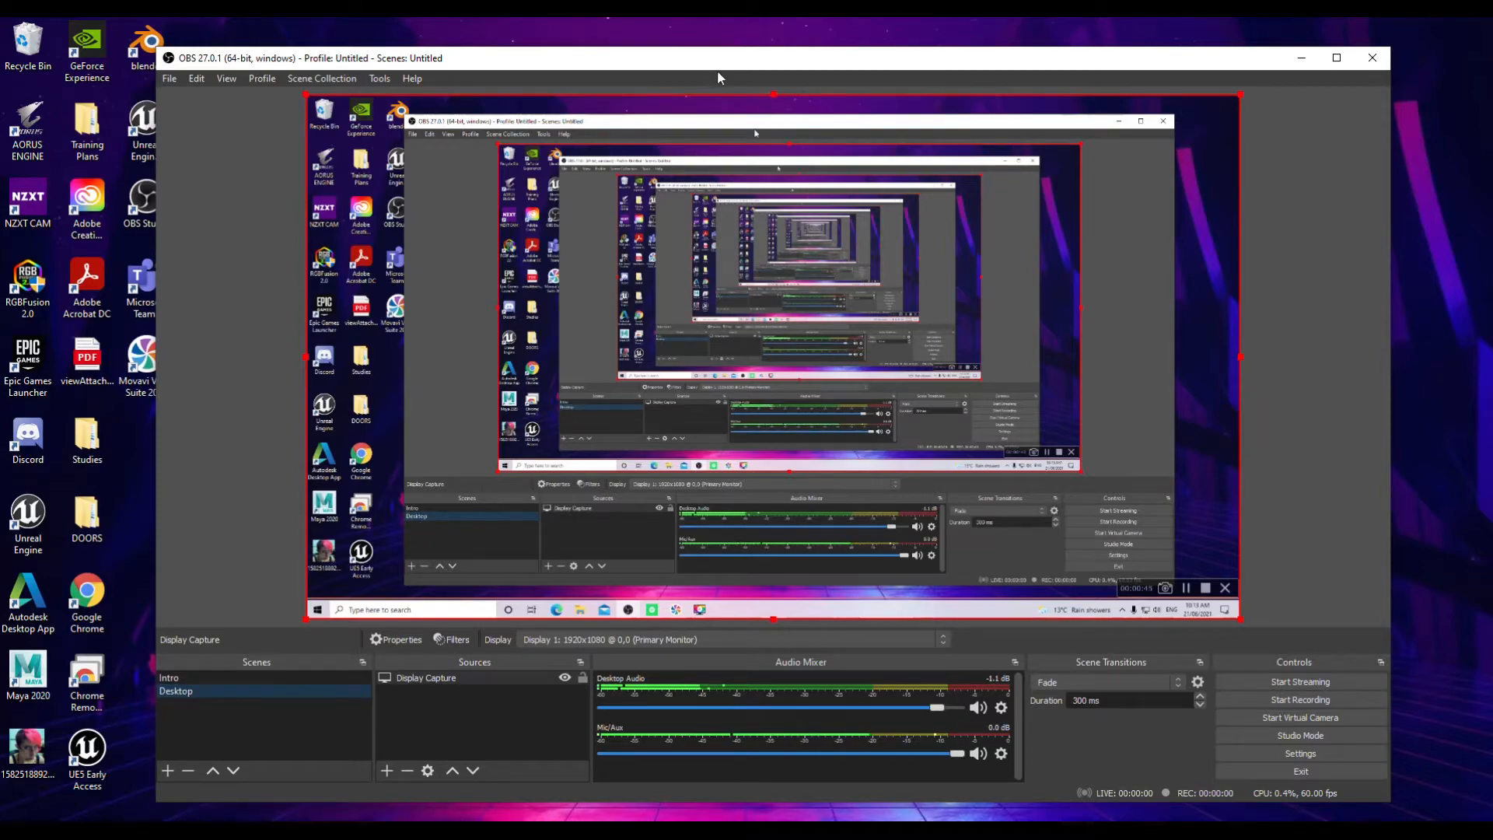
drag(704, 69, 1129, 220)
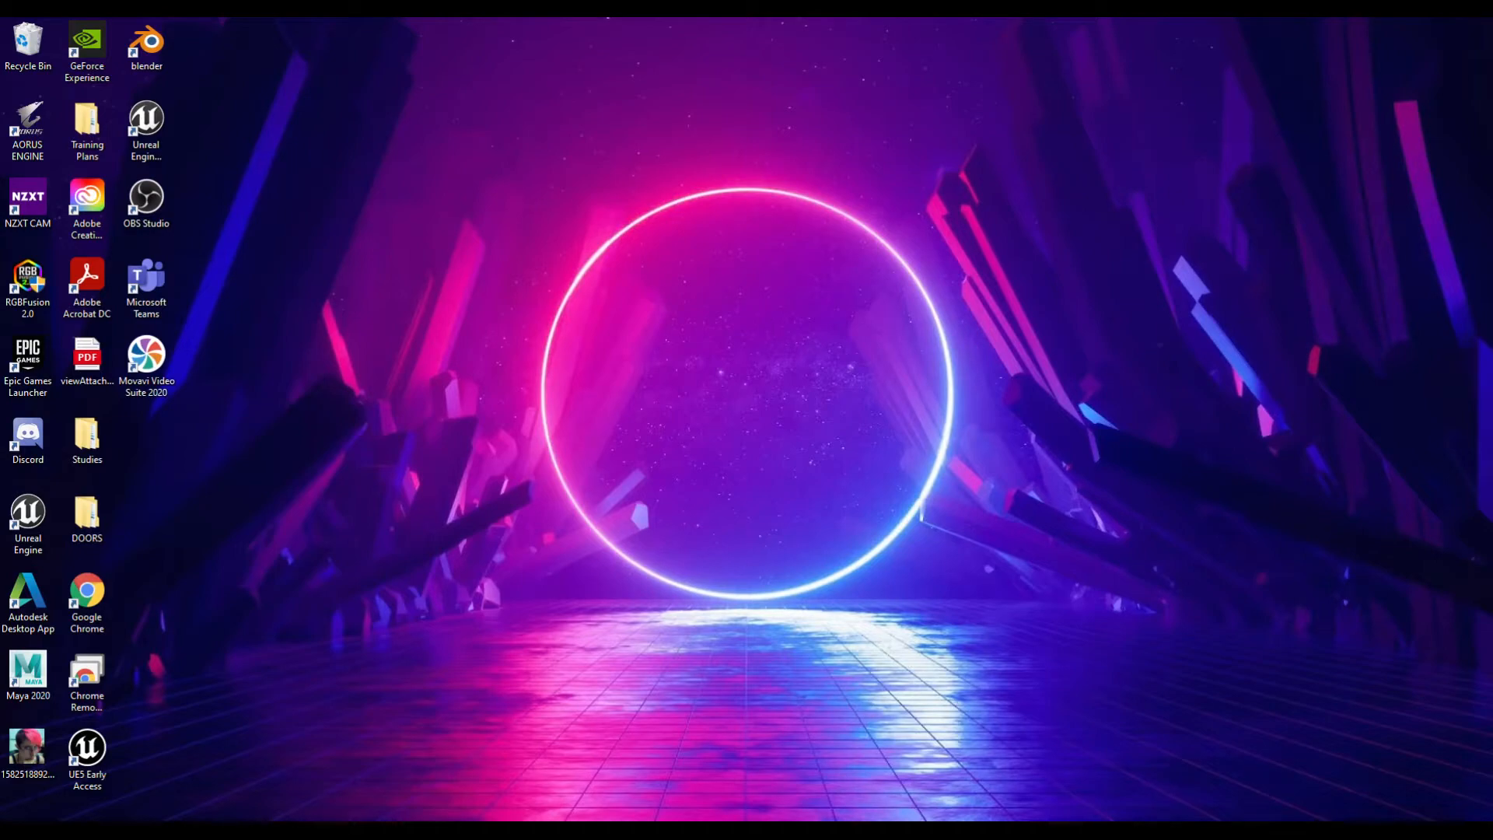
drag(1492, 56, 669, 78)
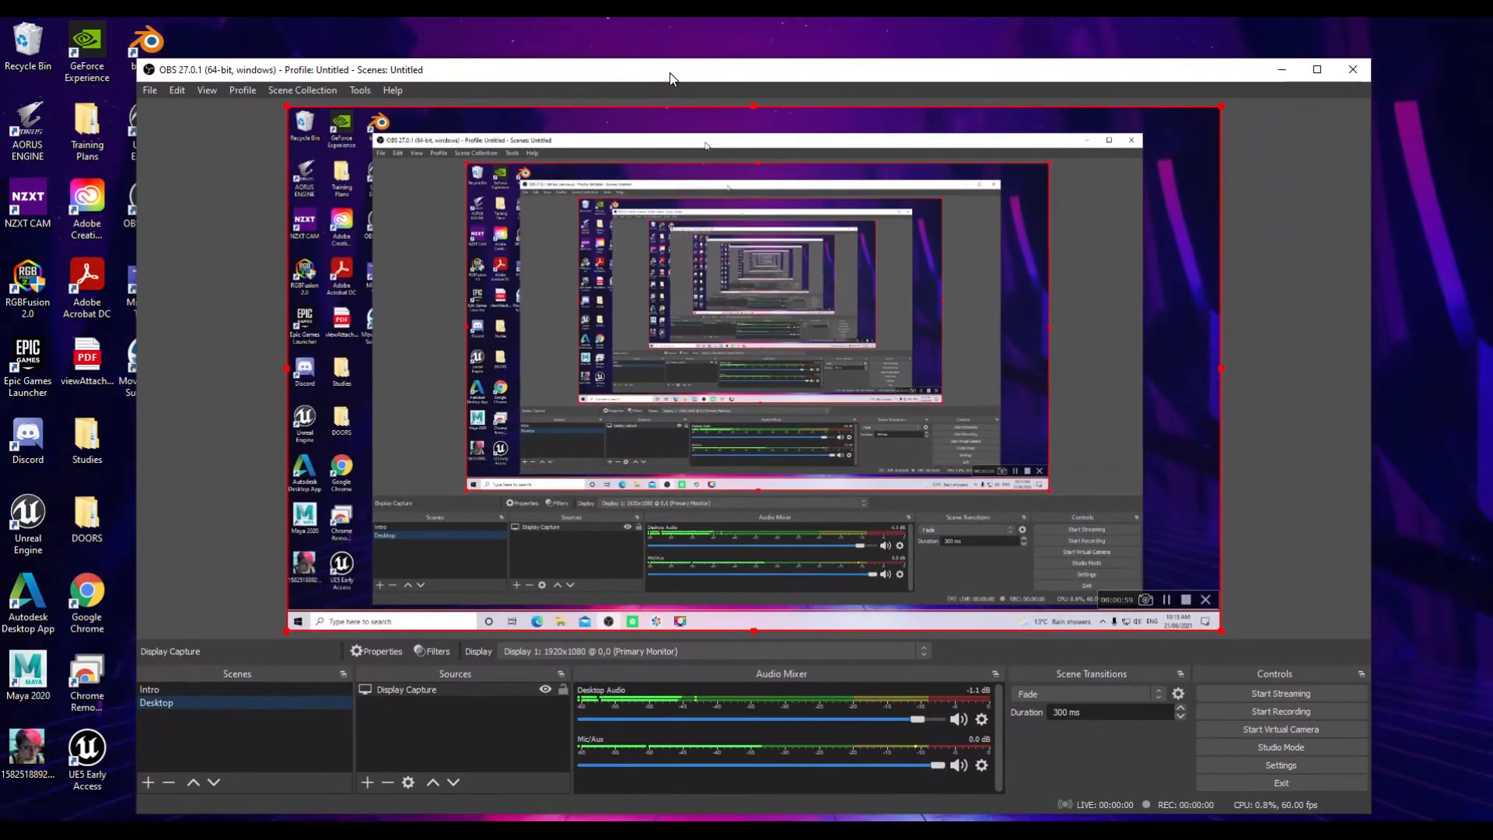
click(204, 691)
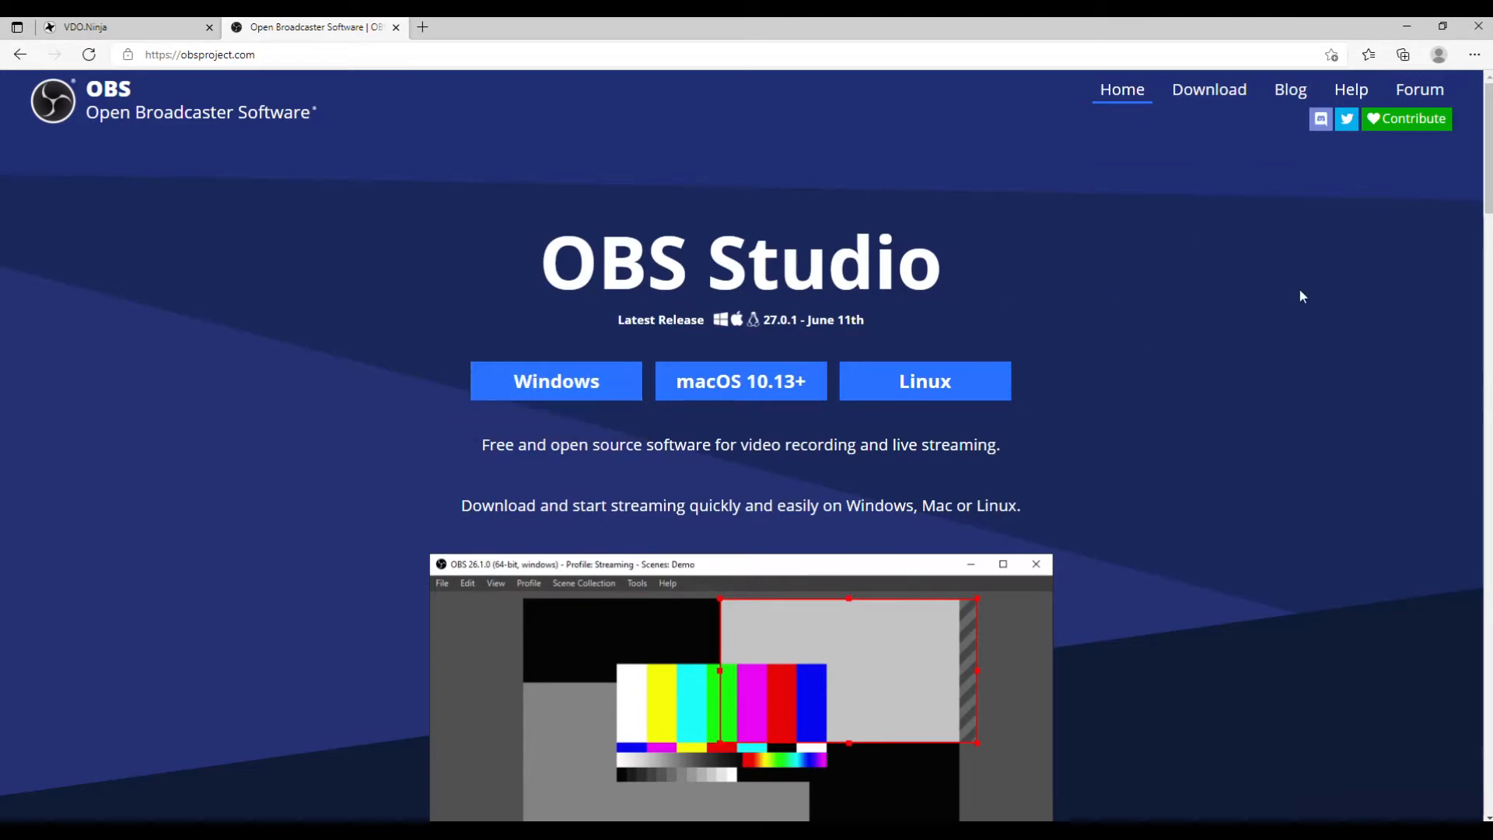
- Scroll through the OBS download page showing release 27.0.1, then switch to the VDO.Ninja tab
scroll(1221, 309, down, 7)
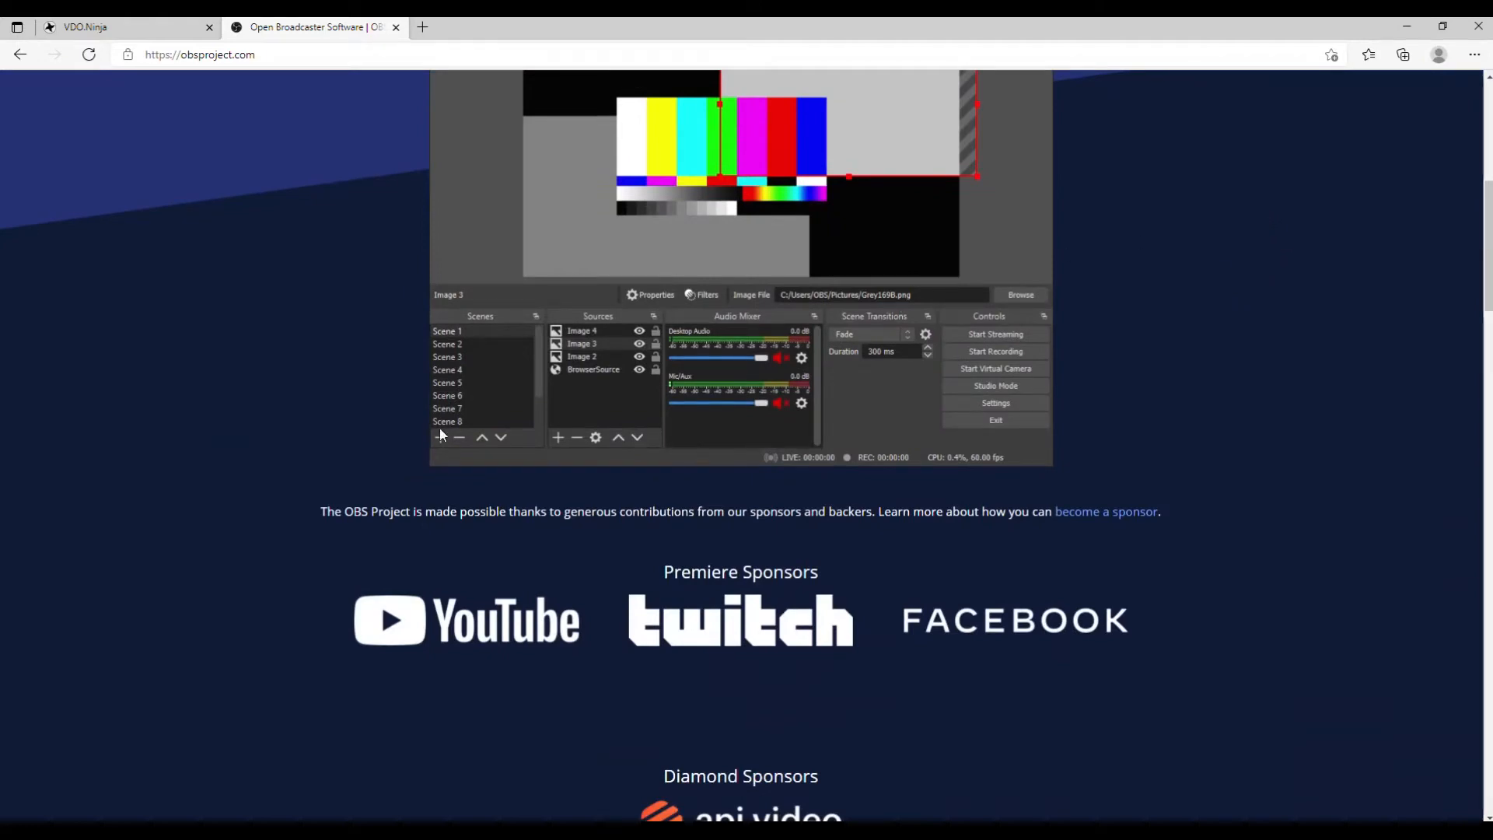
scroll(534, 750, up, 4)
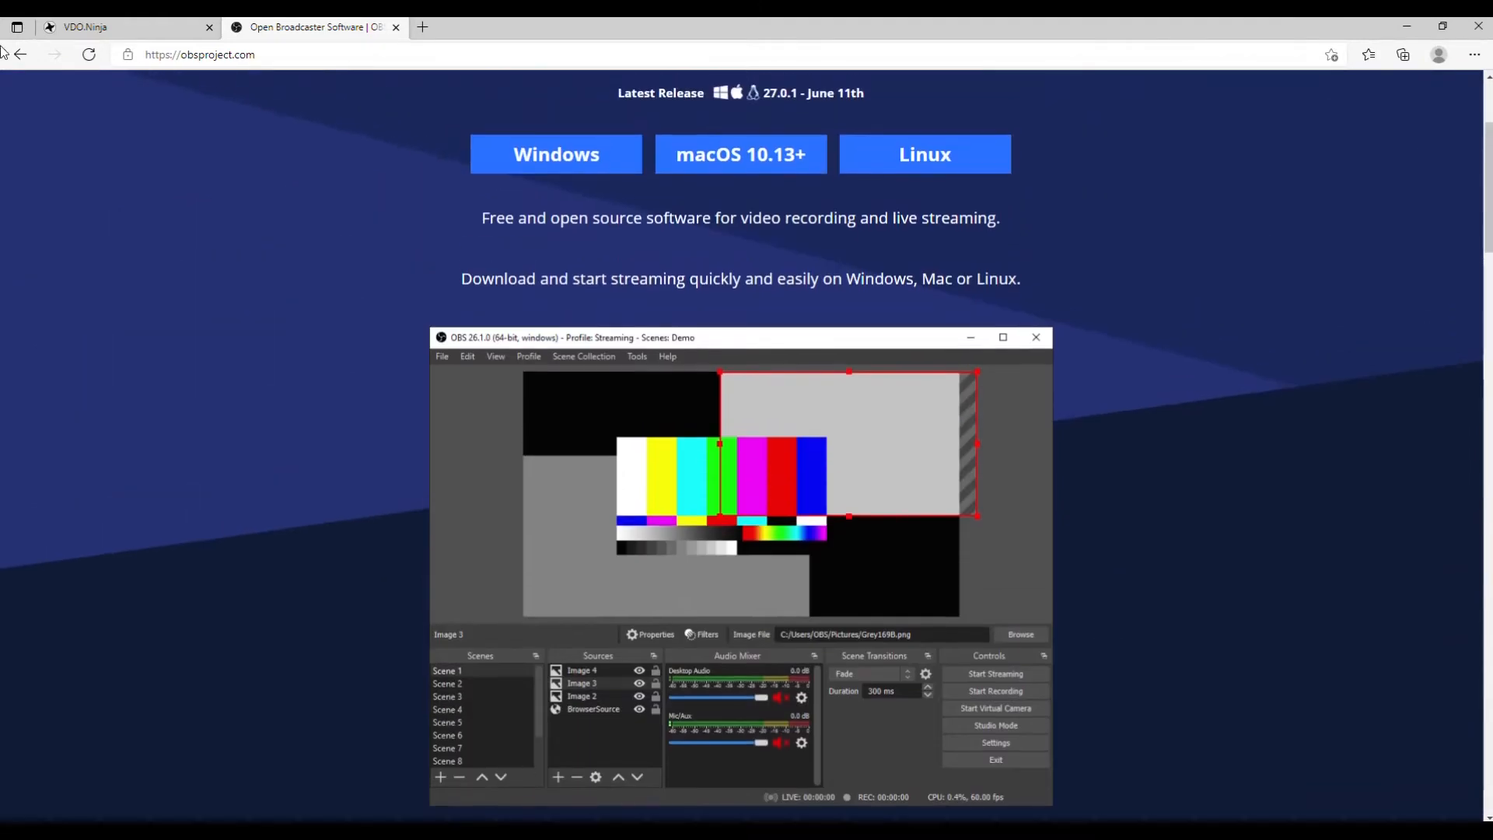
click(104, 24)
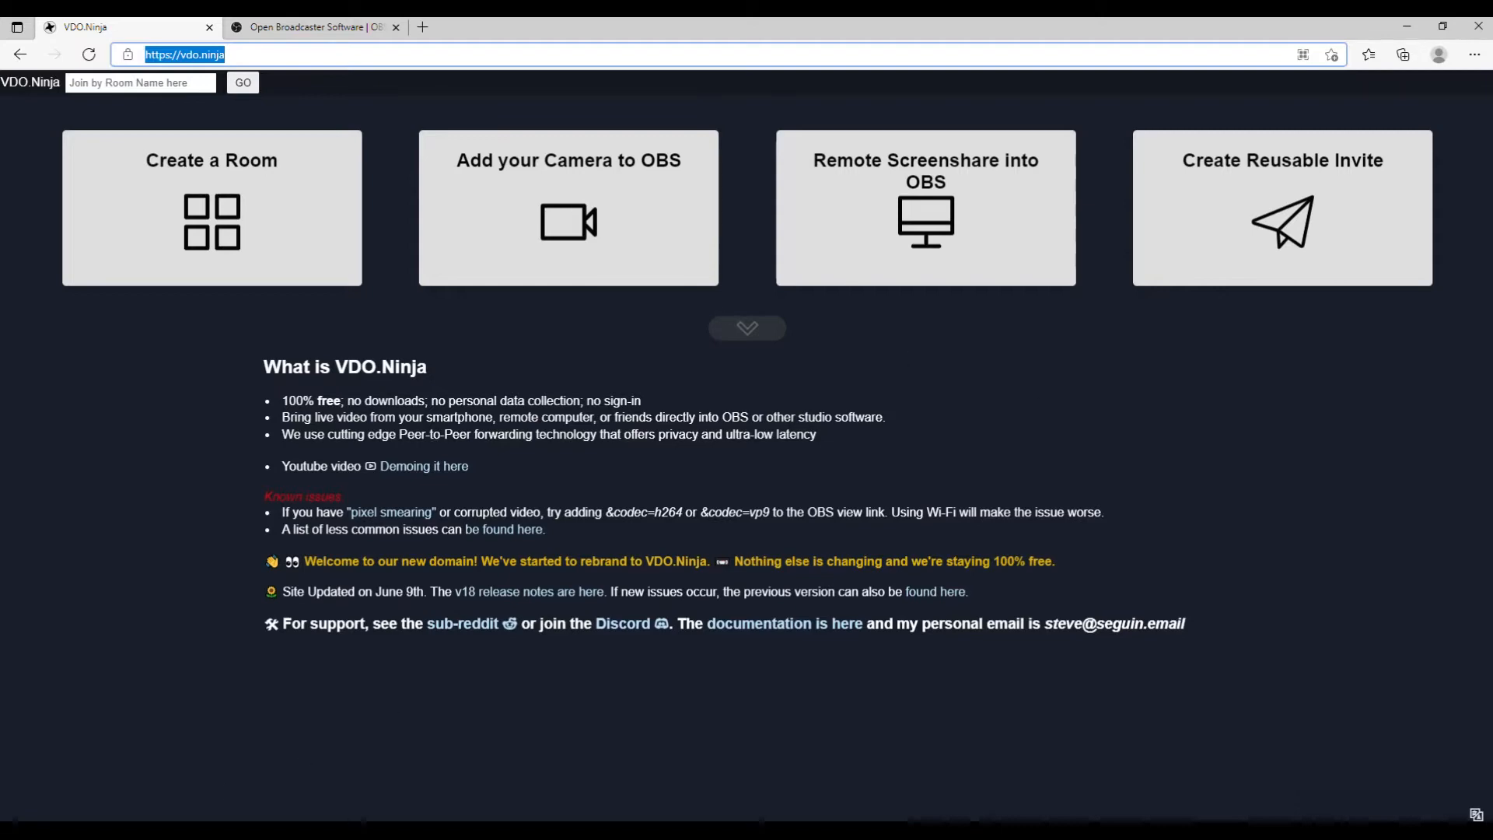
- Alt+Tab between the VDO.Ninja home page and OBS Studio, ending on OBS's Intro scene
key(alt+Tab)
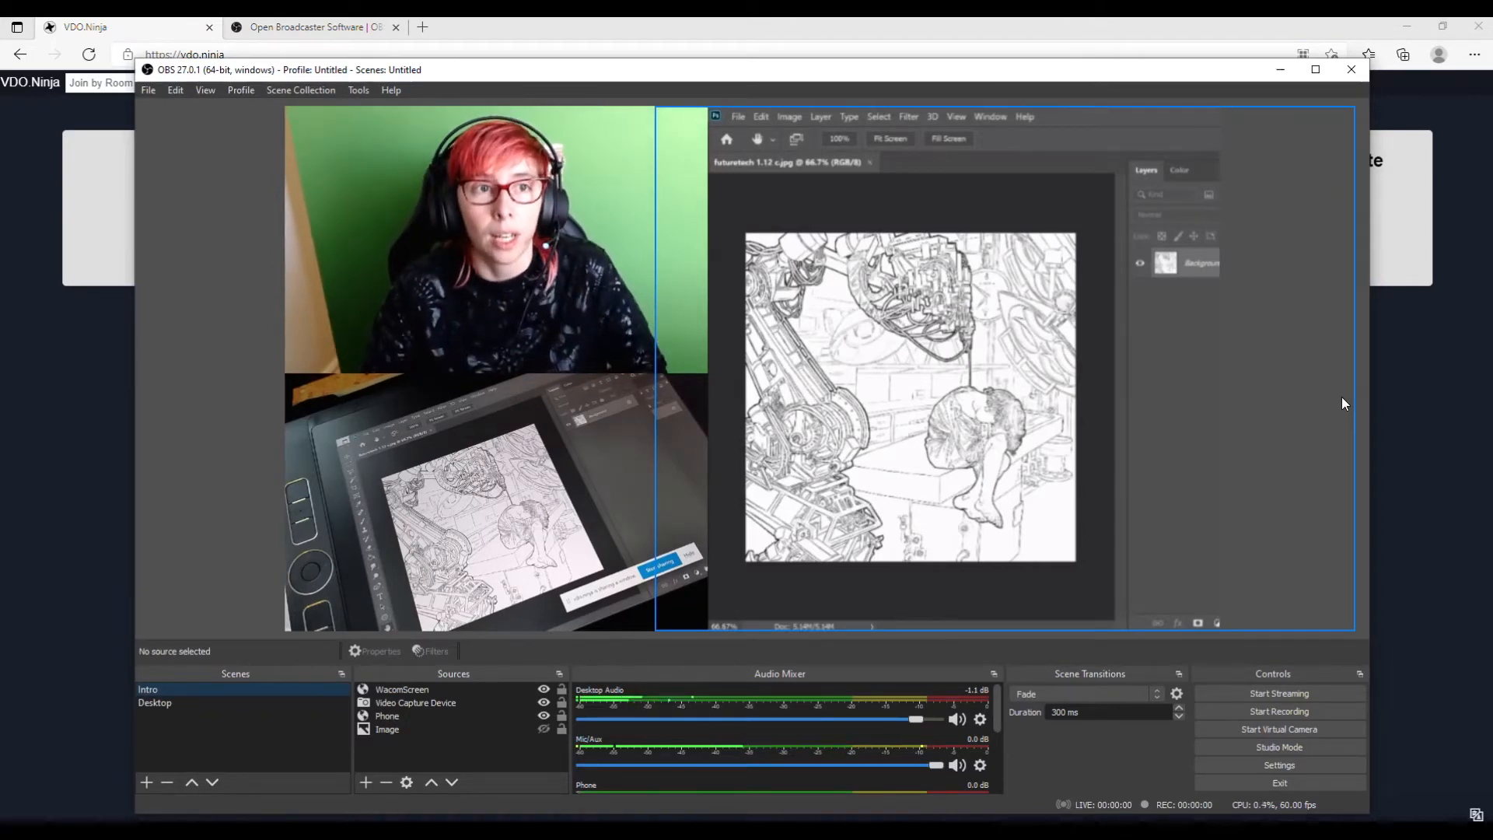
key(alt+Tab)
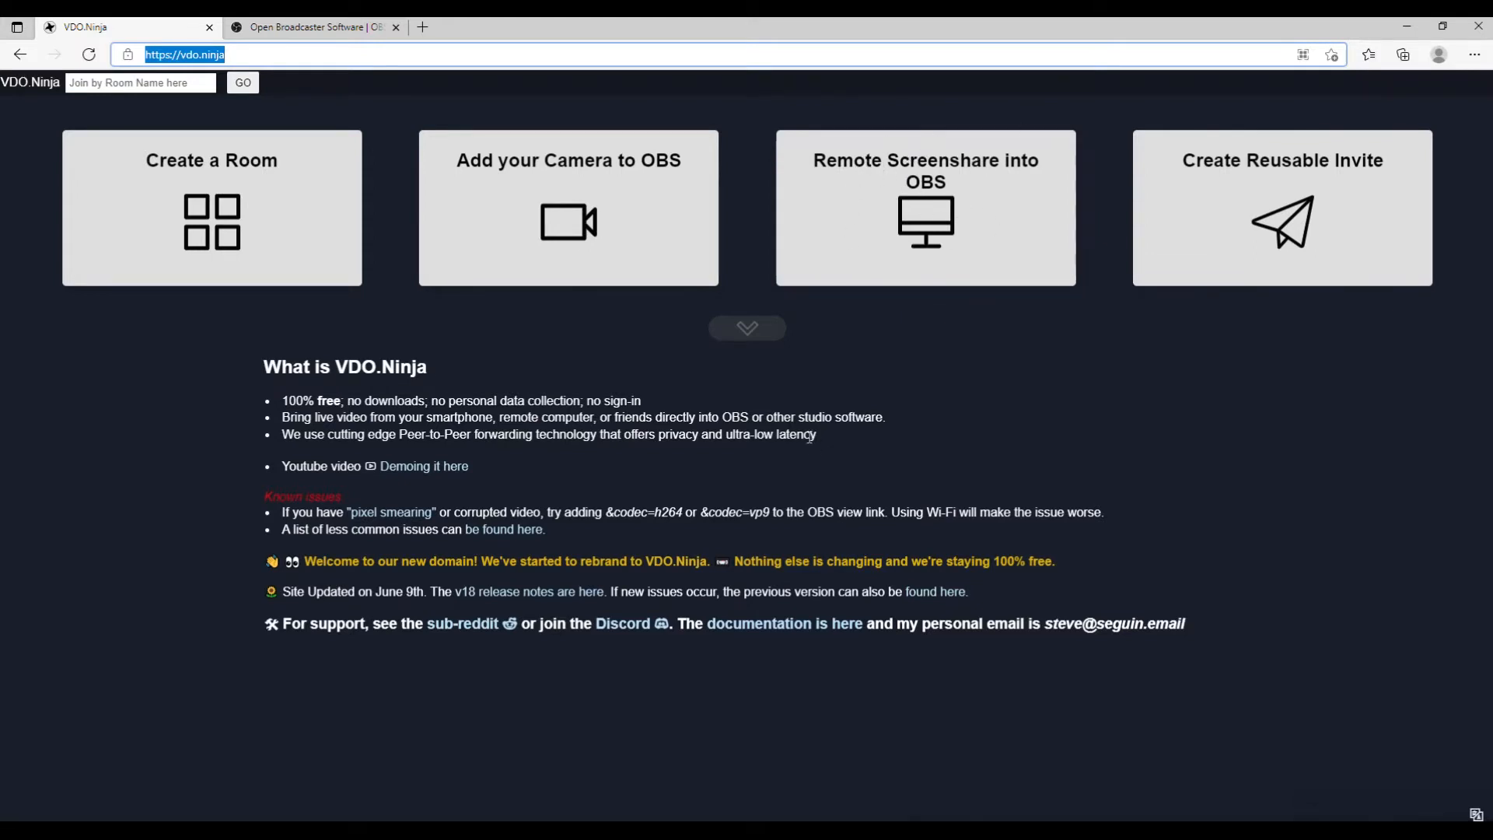
key(alt+Tab)
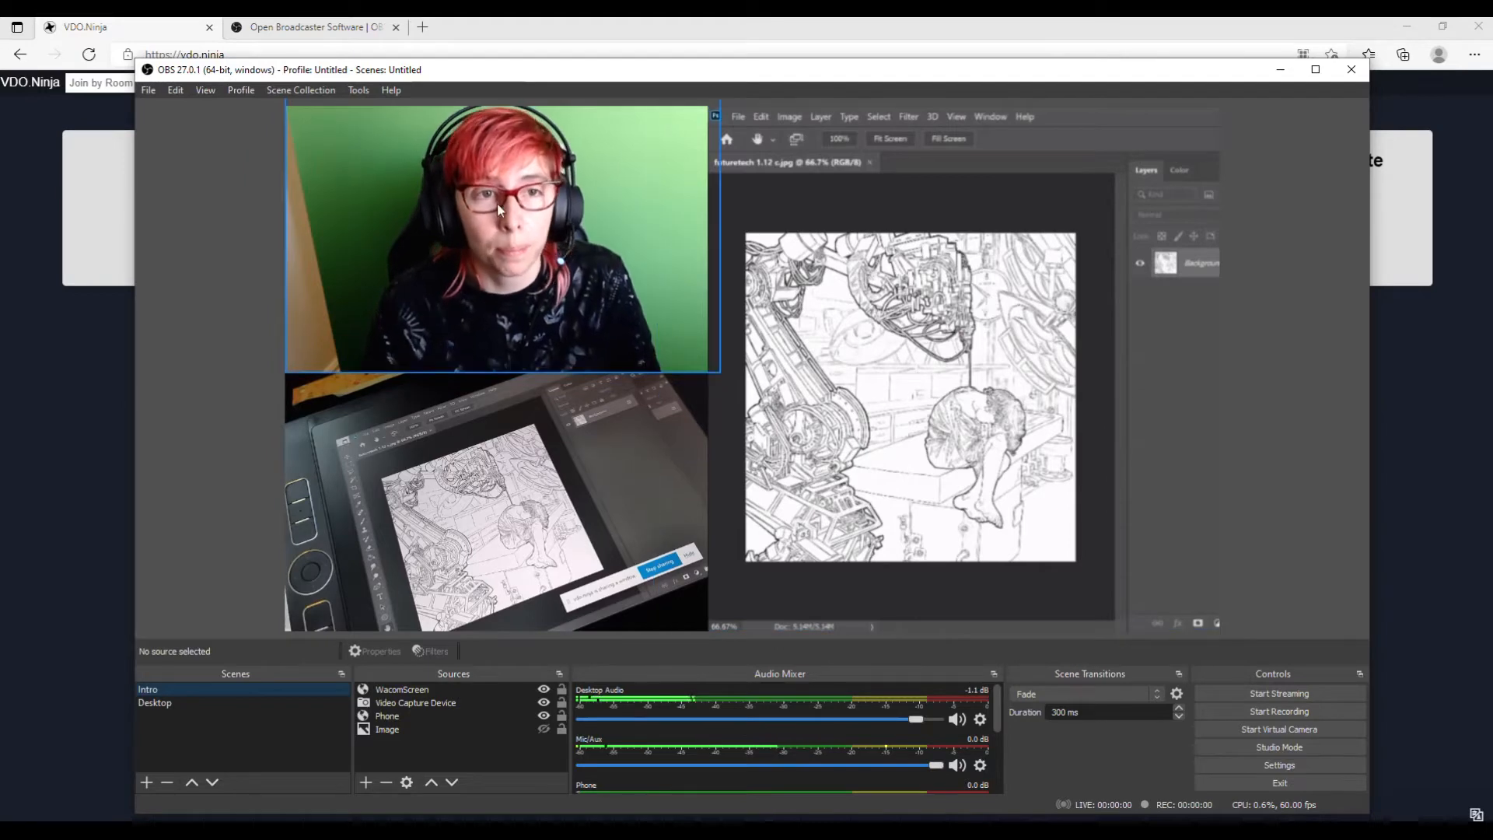
click(412, 719)
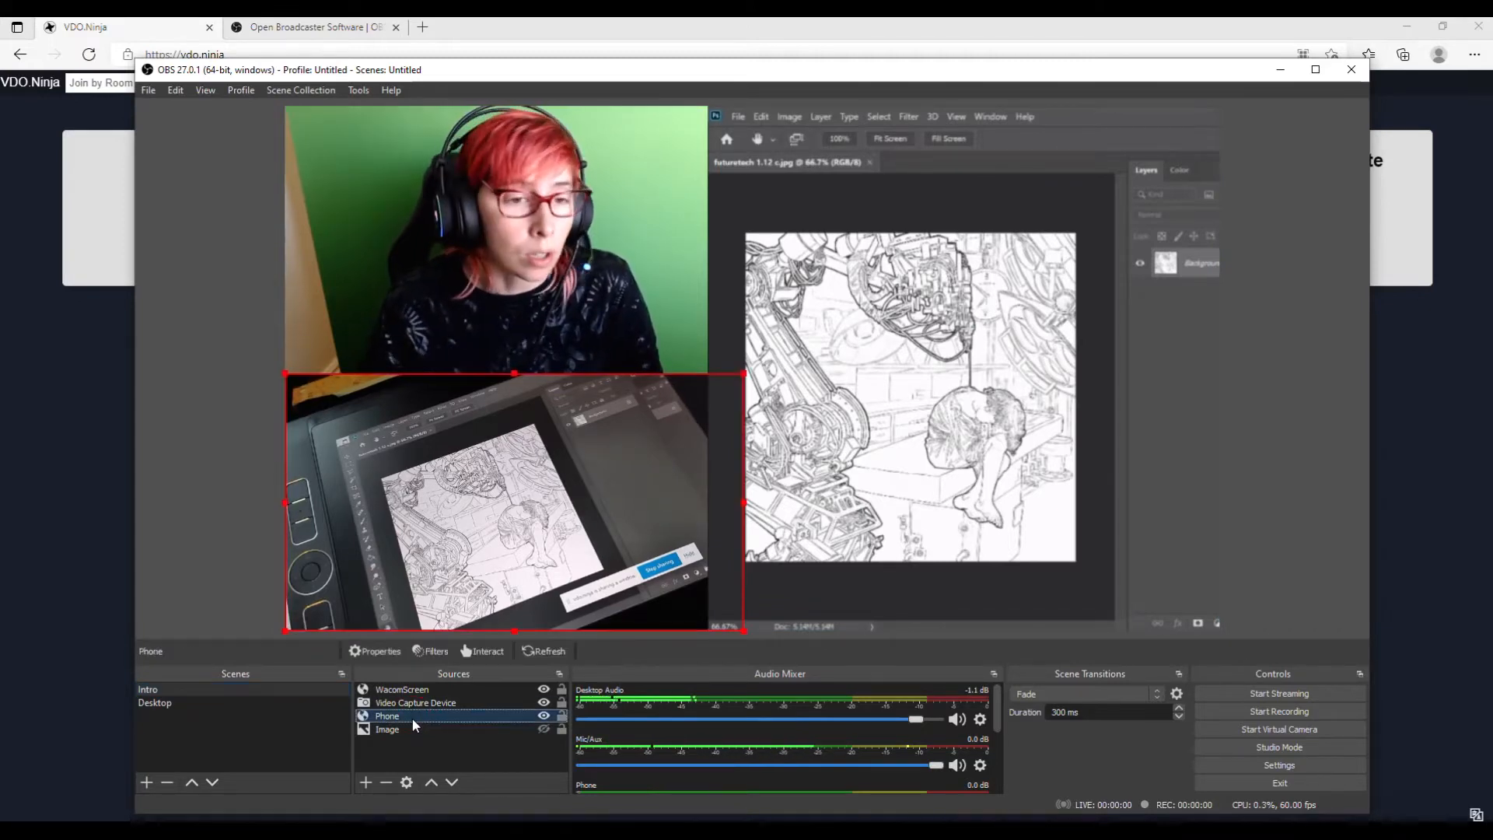
double_click(412, 719)
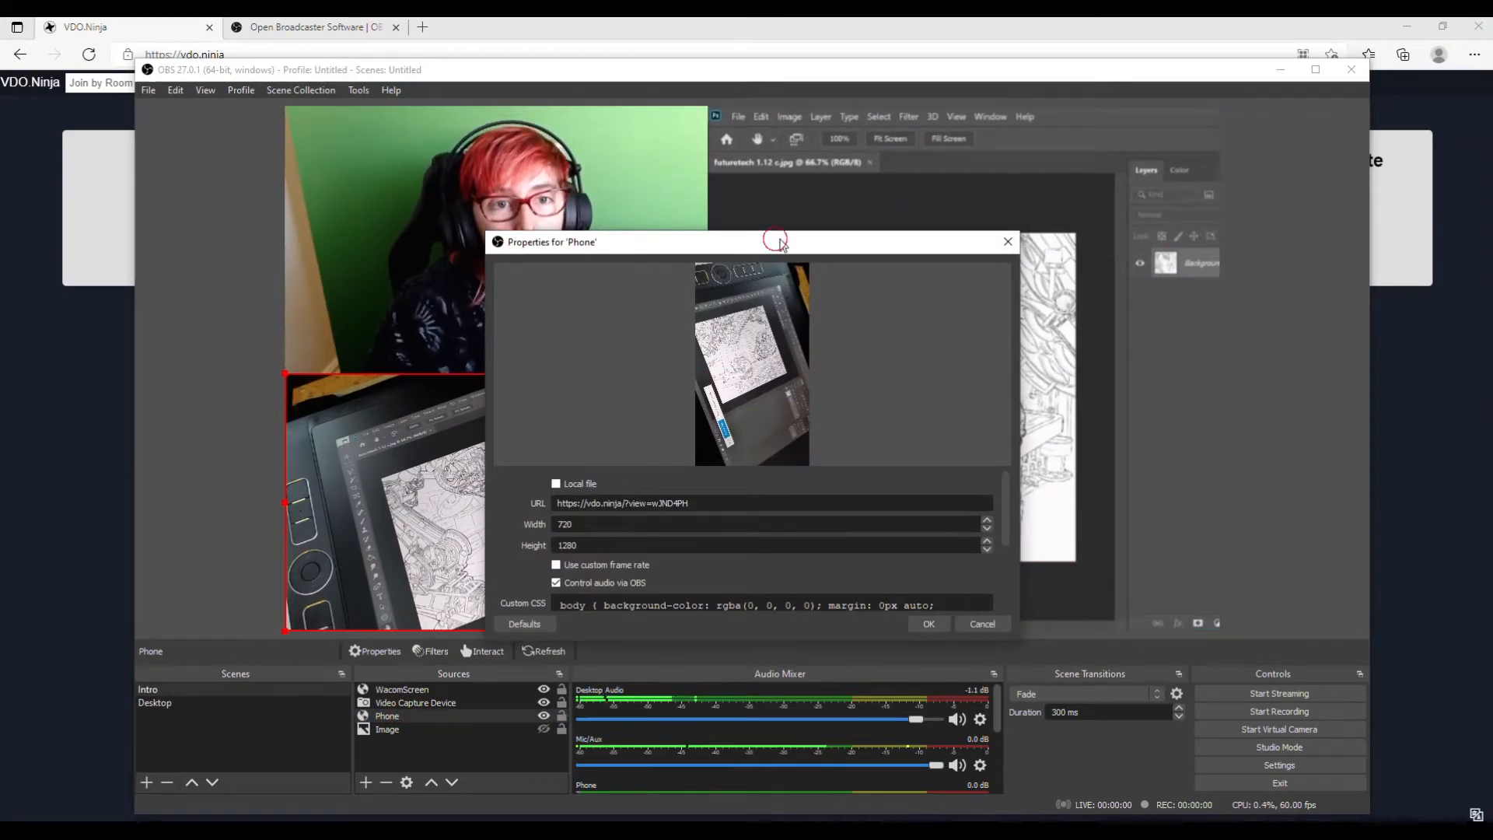
drag(774, 243, 949, 167)
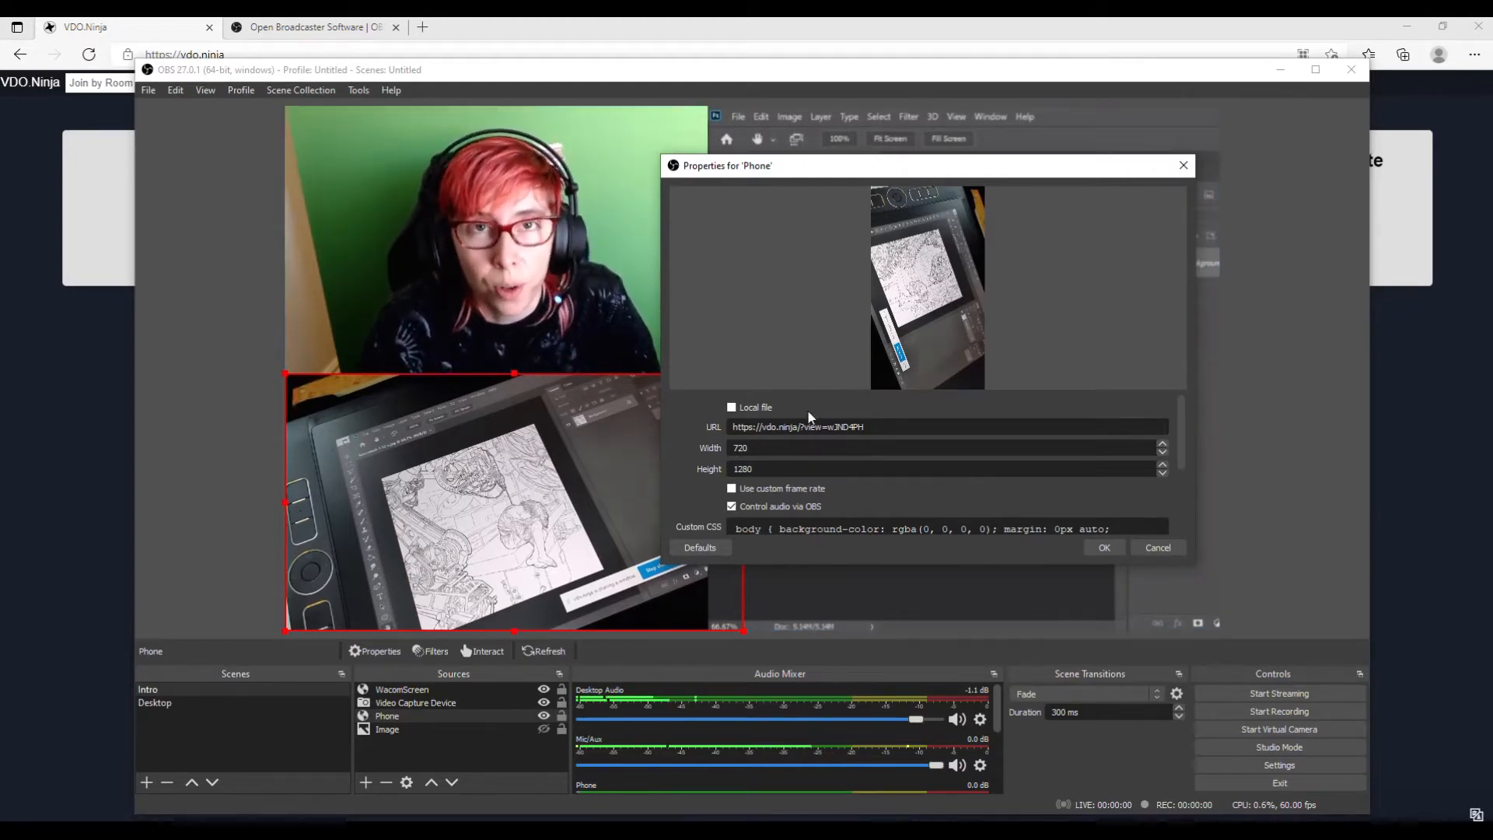
scroll(890, 417, down, 2)
scroll(865, 404, up, 2)
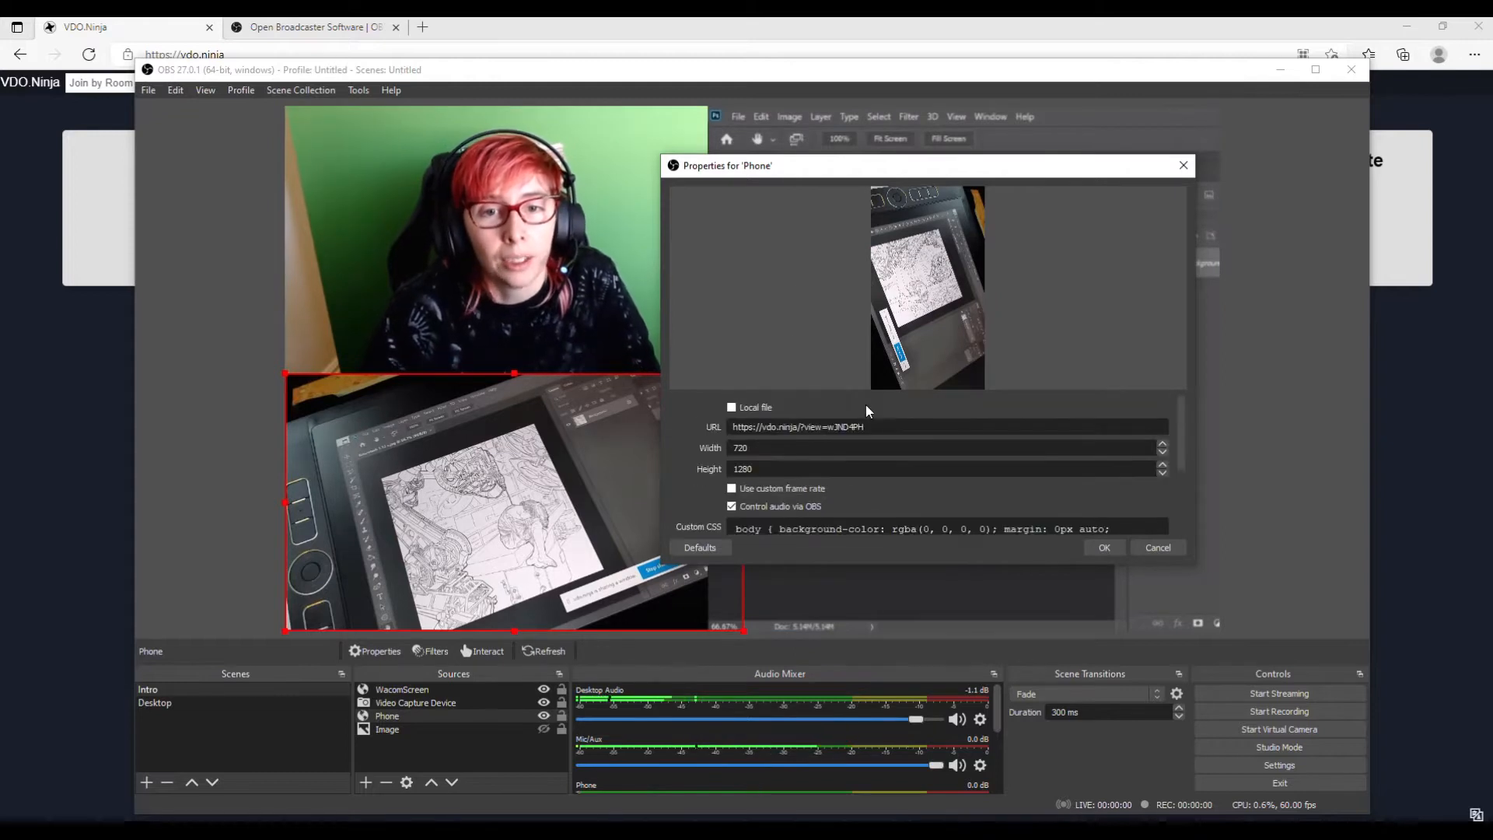
drag(877, 436, 732, 436)
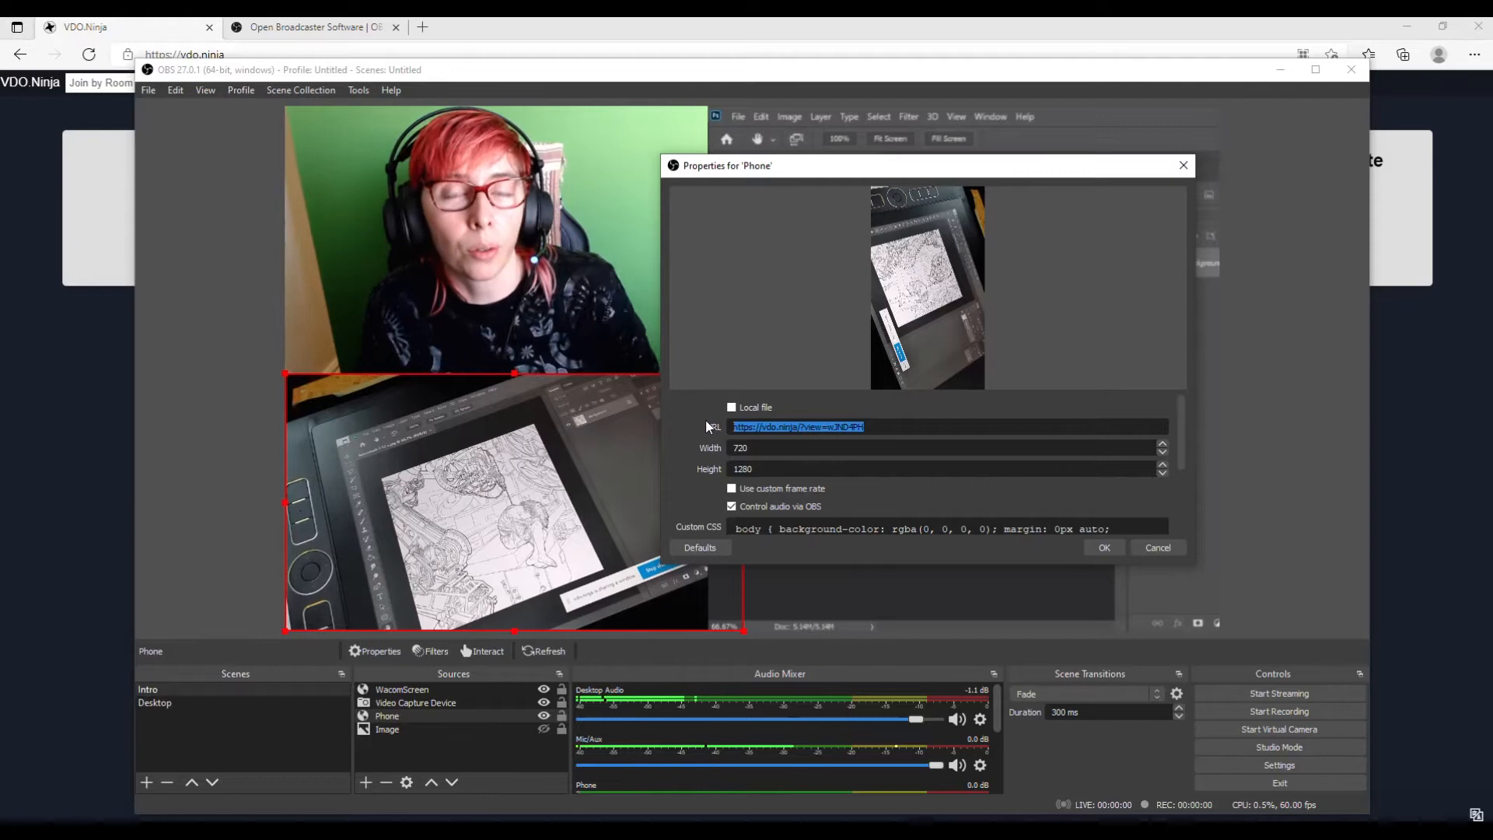
scroll(768, 454, down, 2)
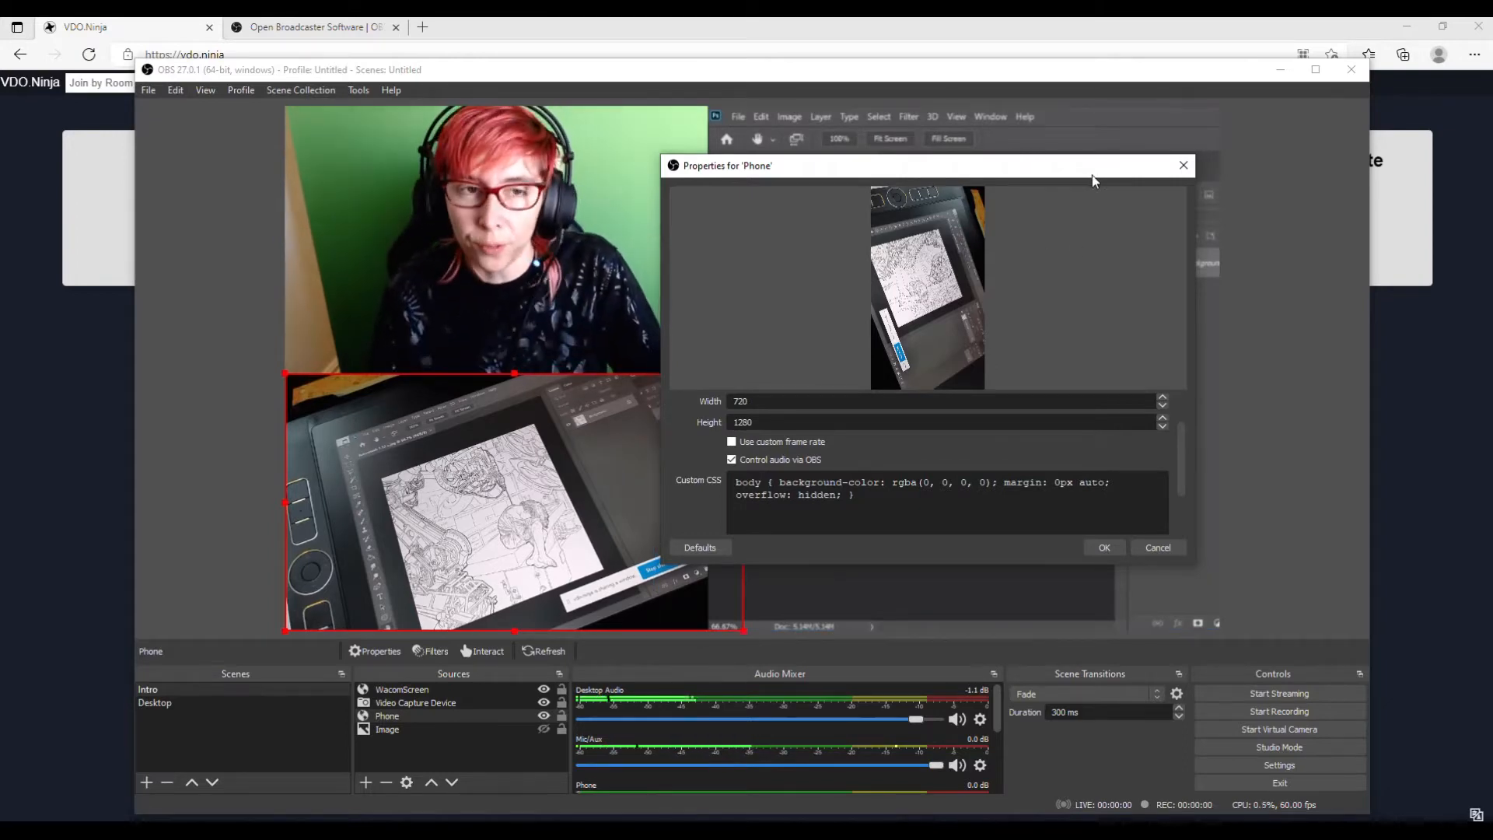
click(1182, 549)
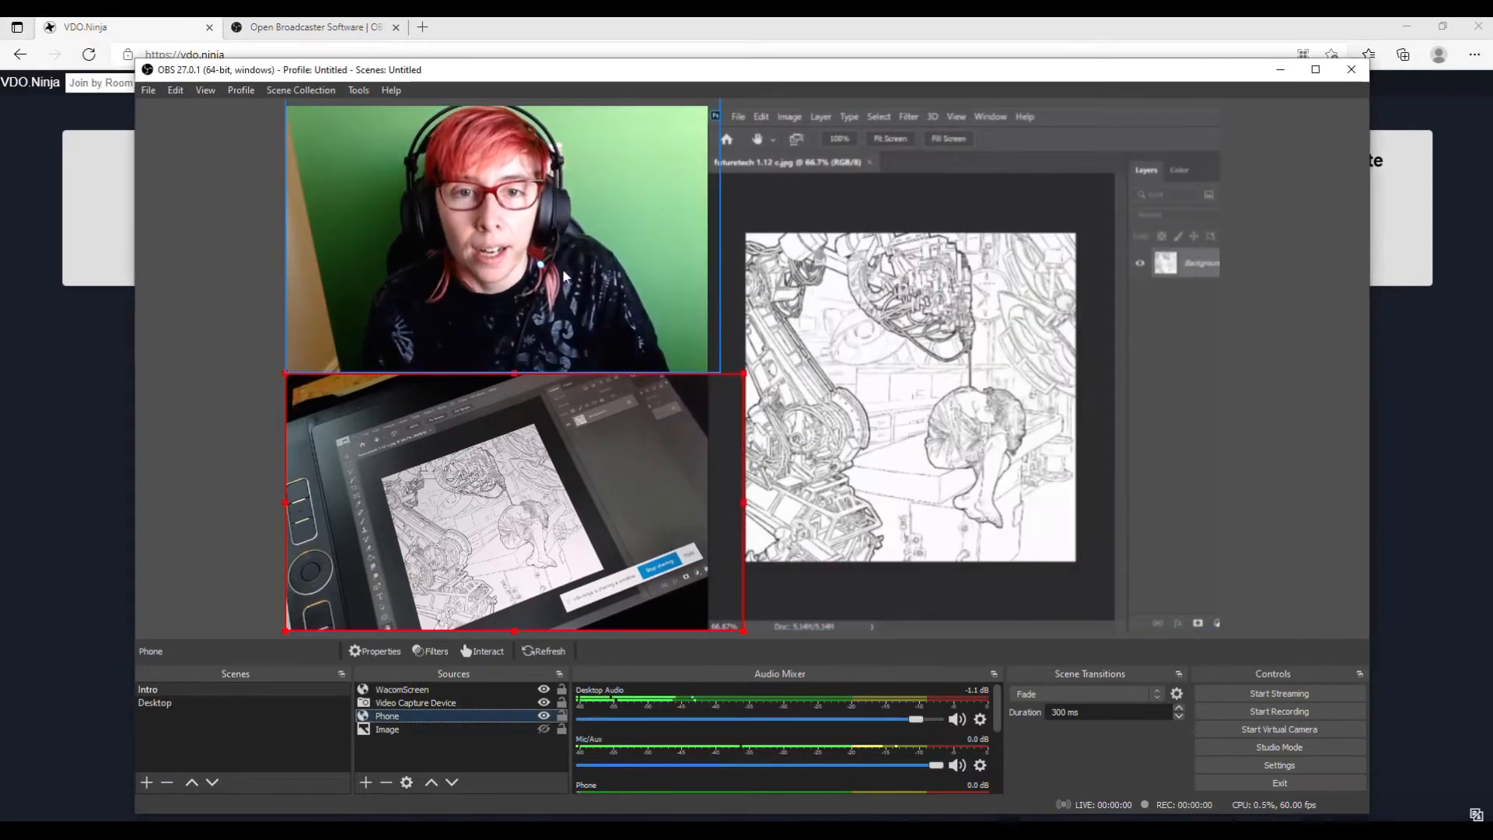
click(397, 689)
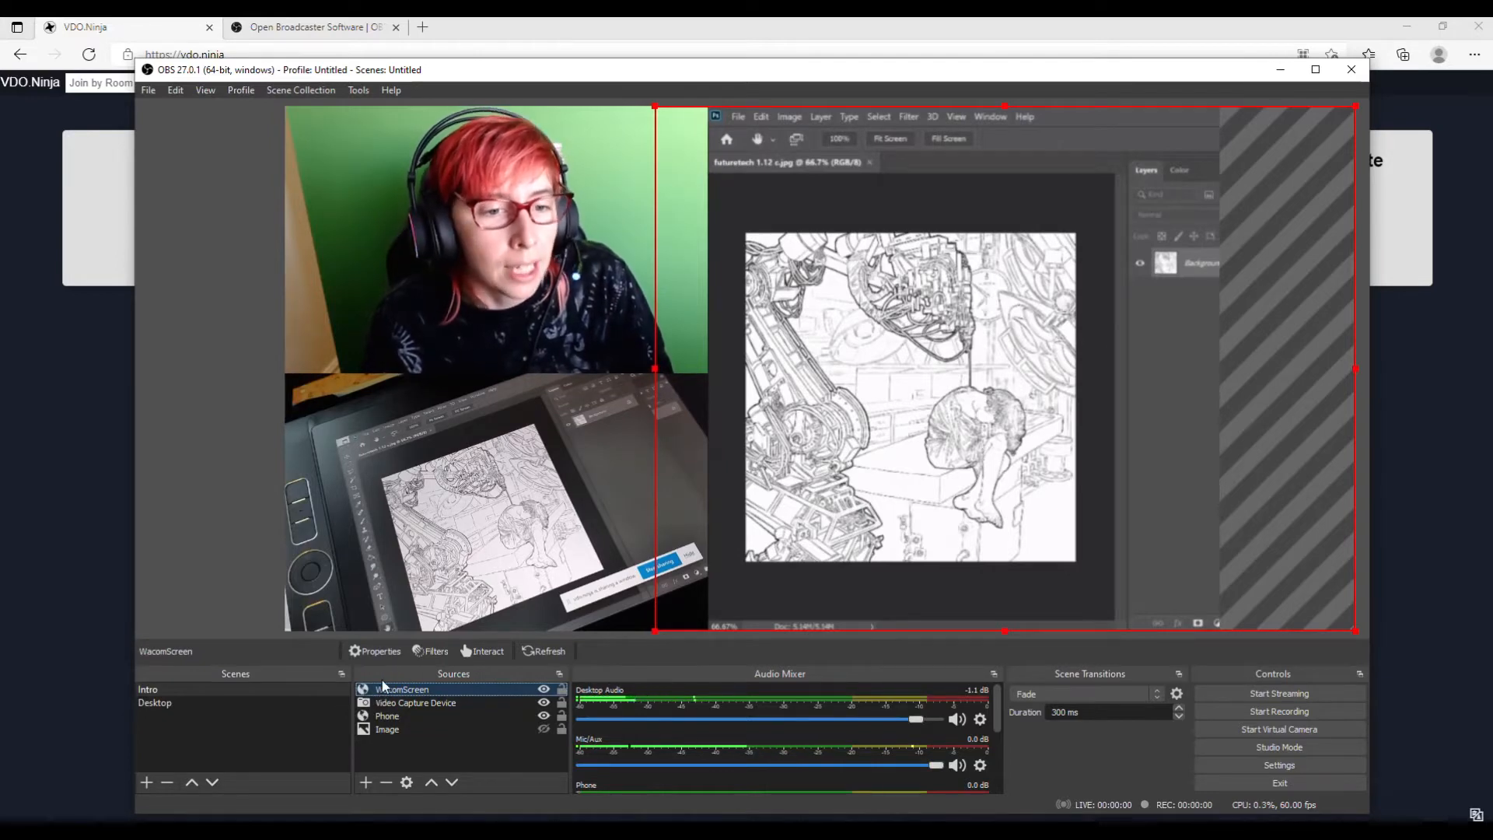
double_click(391, 690)
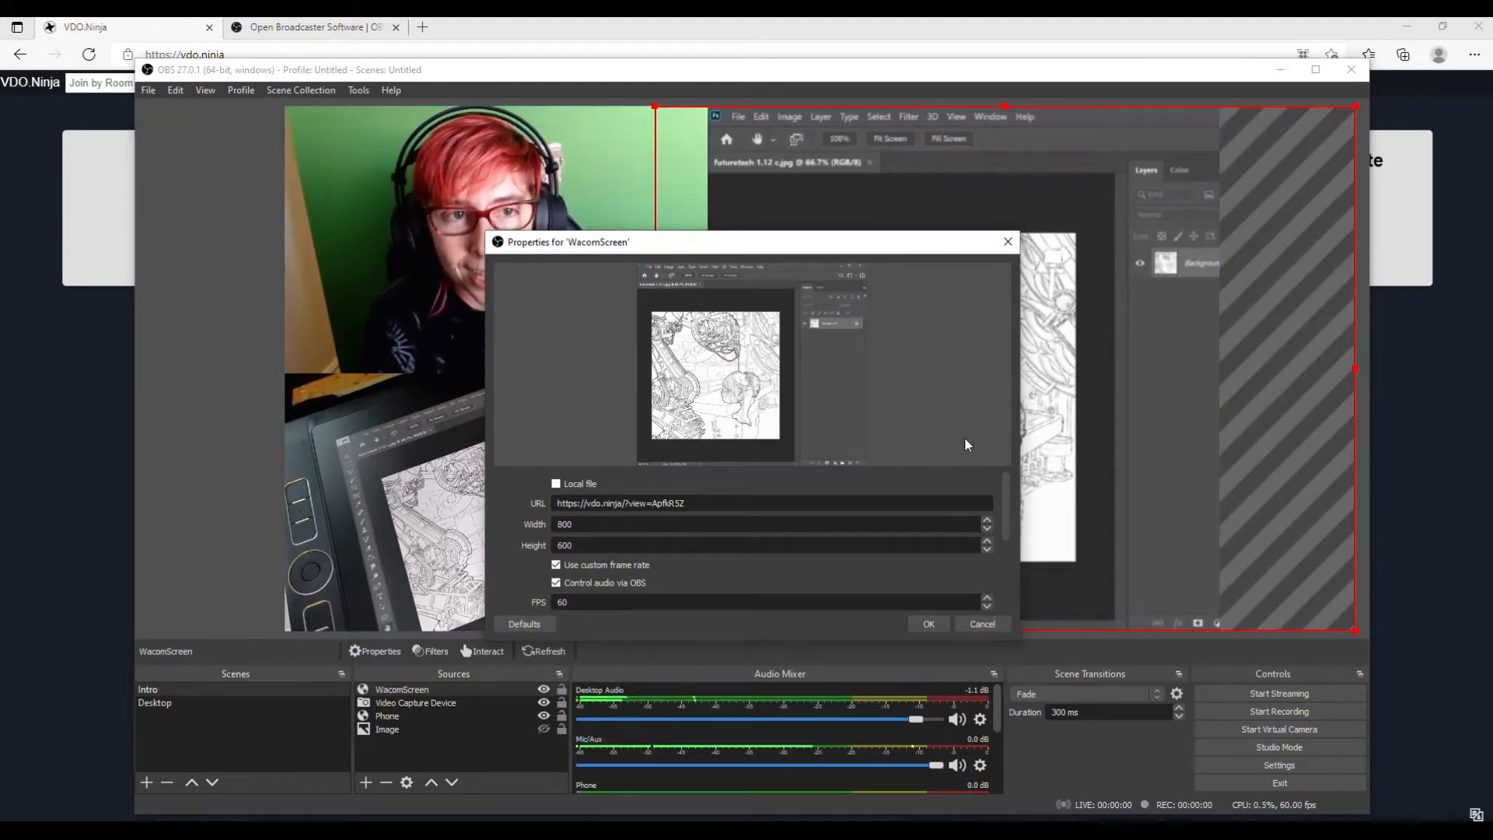
click(929, 623)
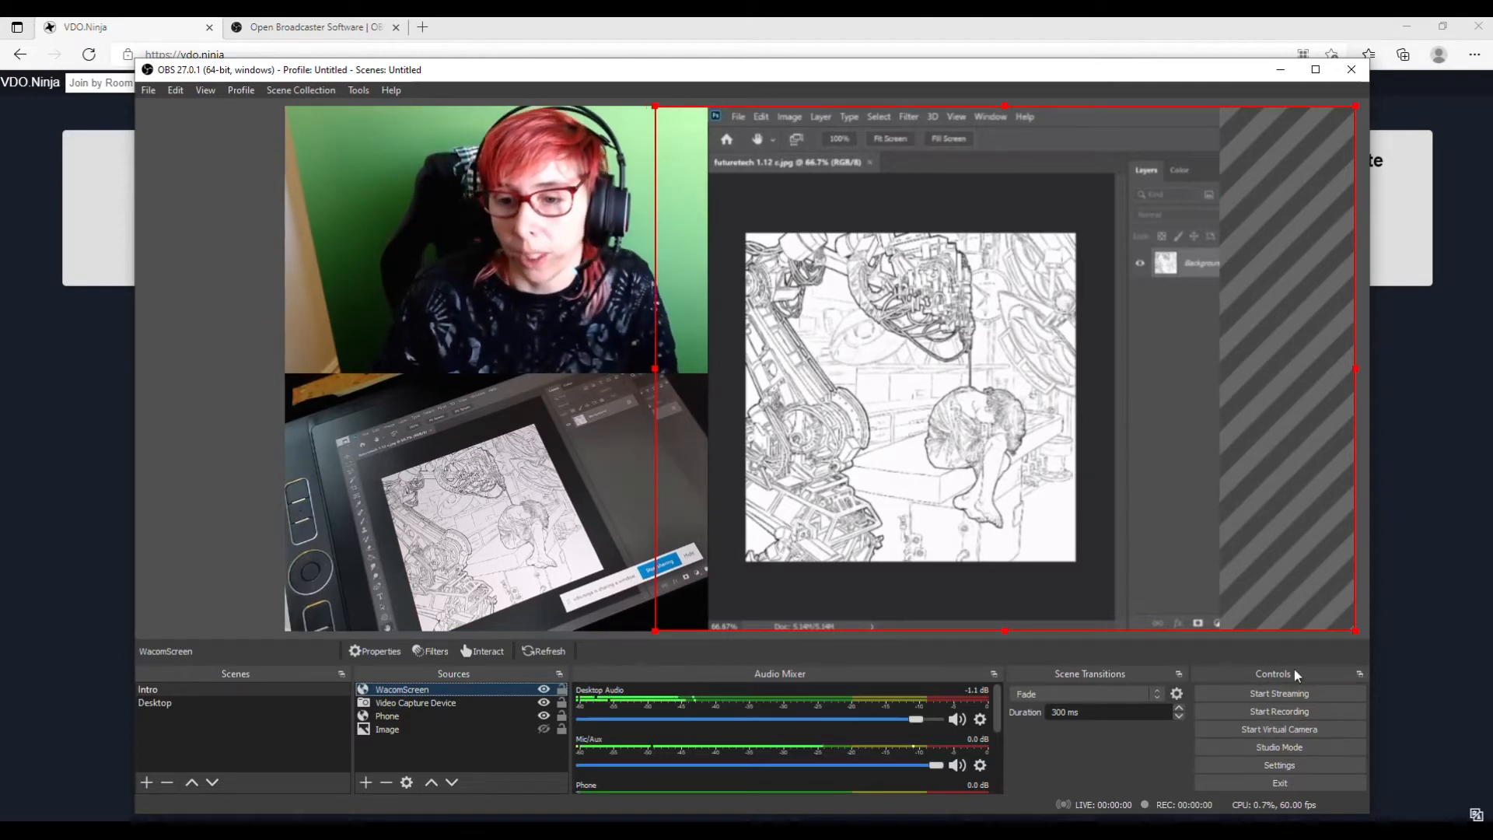
click(1306, 762)
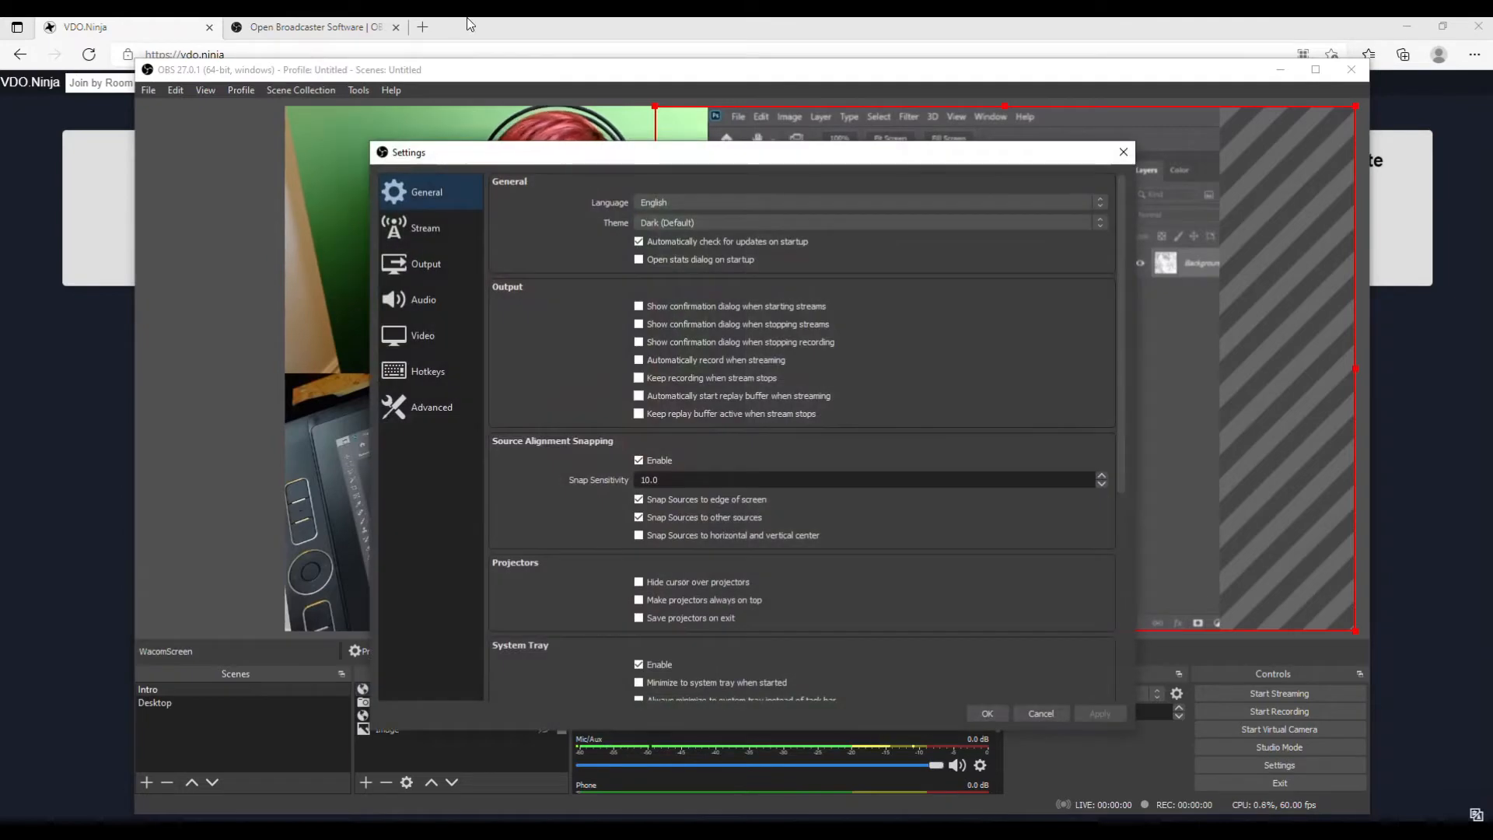
drag(634, 163, 352, 623)
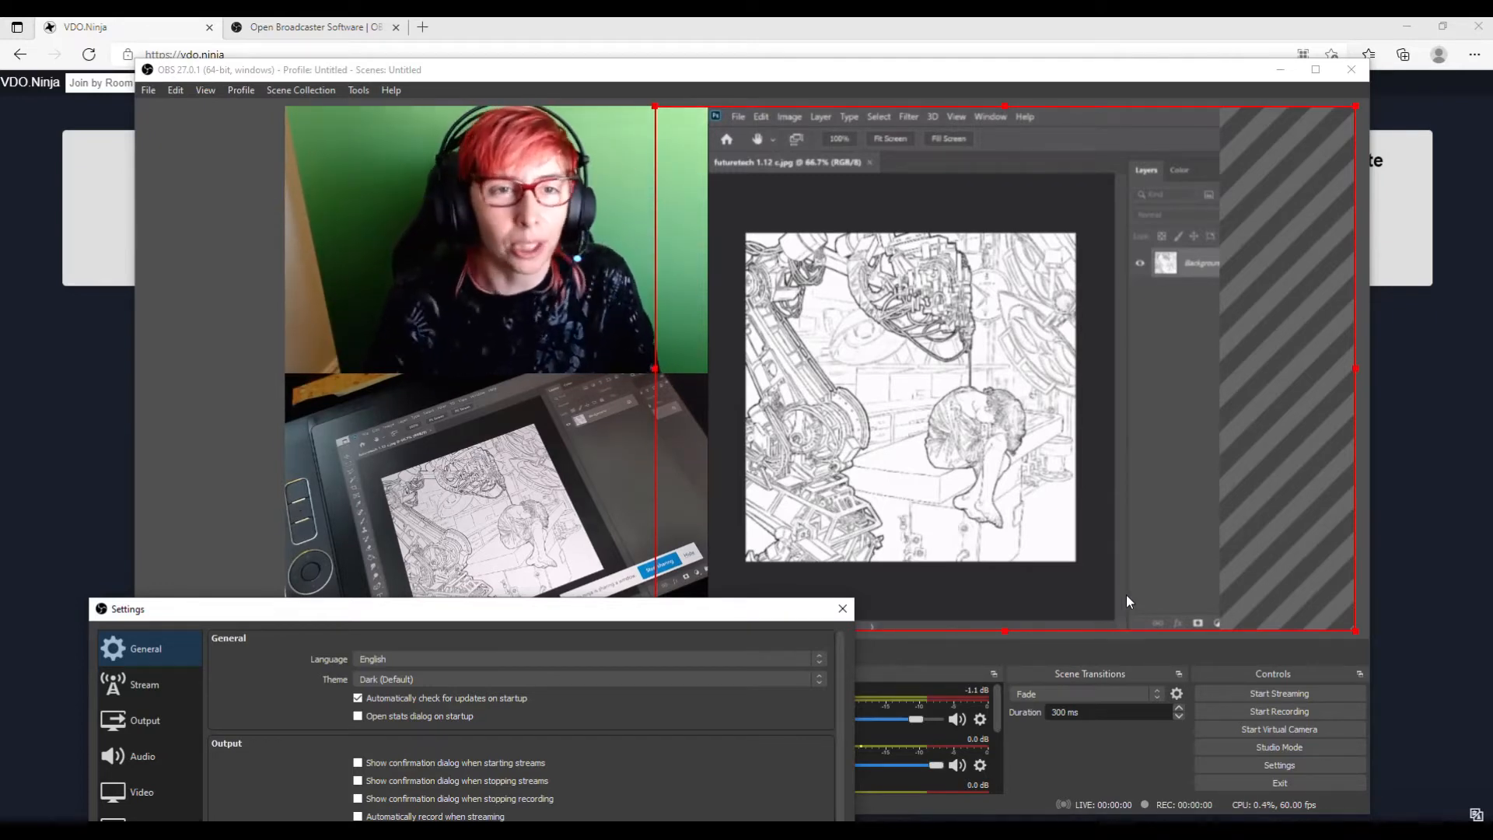
drag(554, 607, 745, 146)
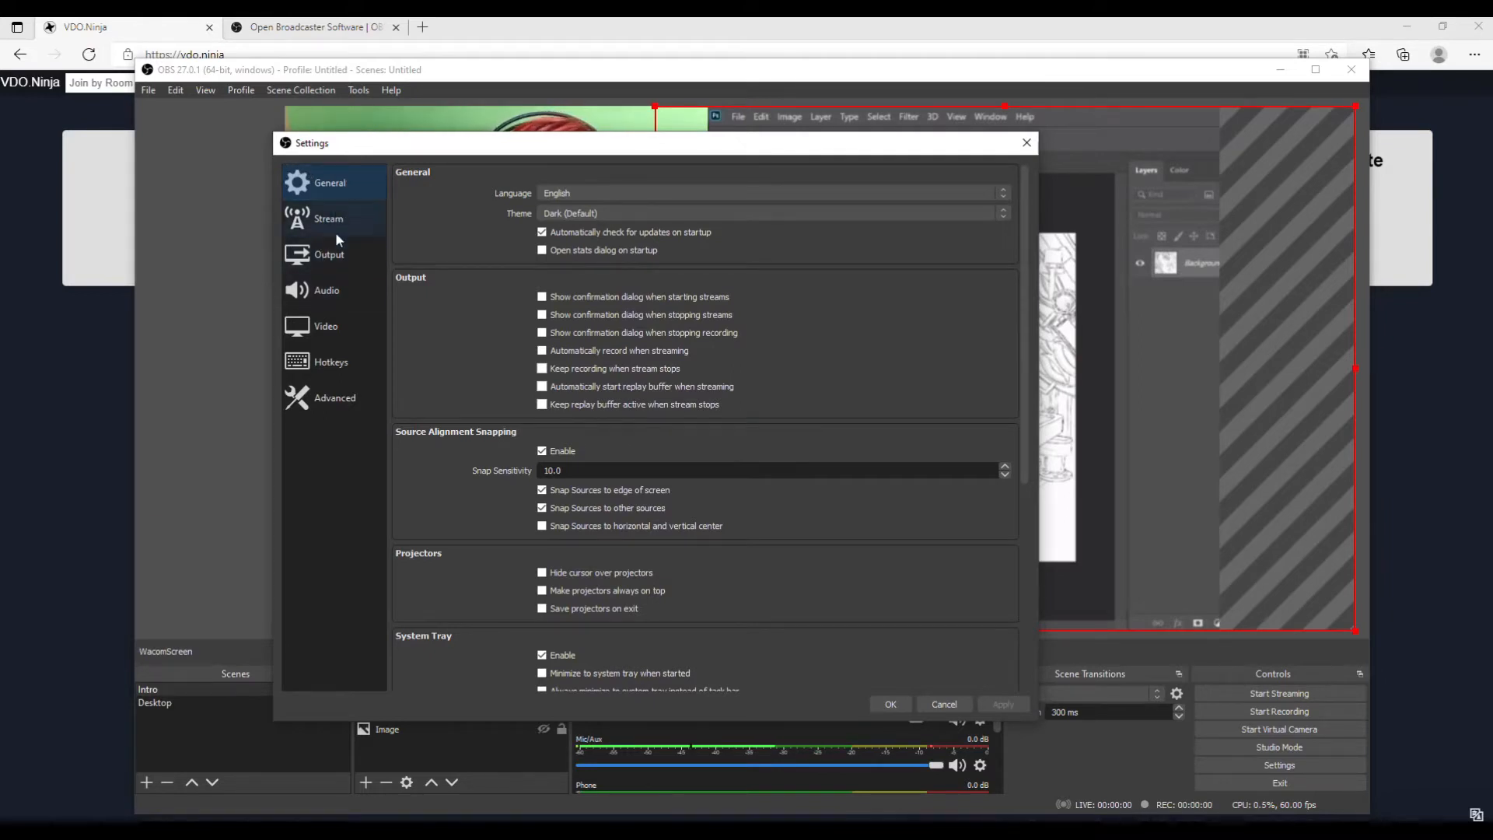
click(326, 256)
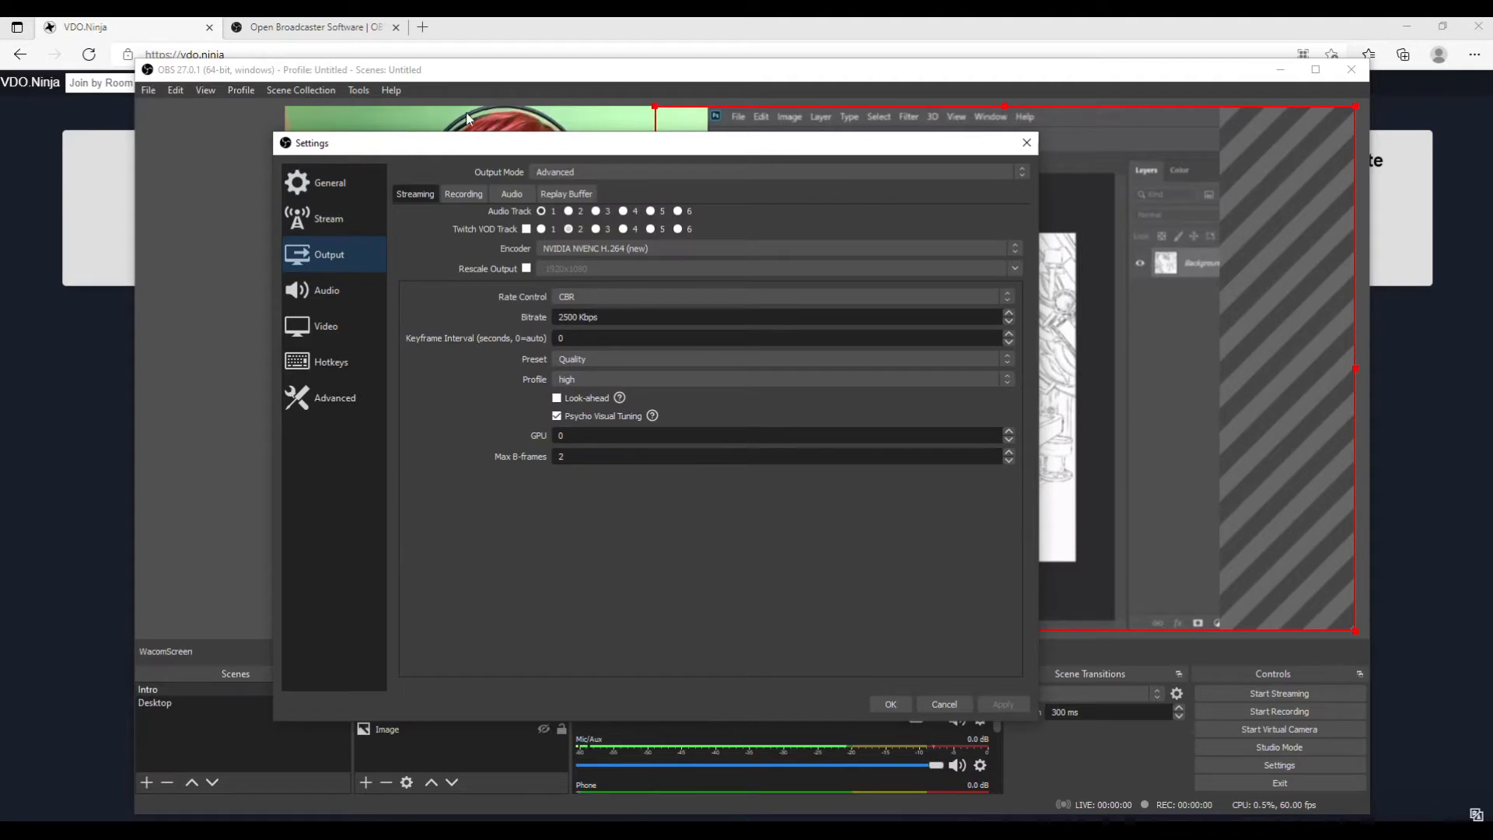
drag(374, 135, 320, 234)
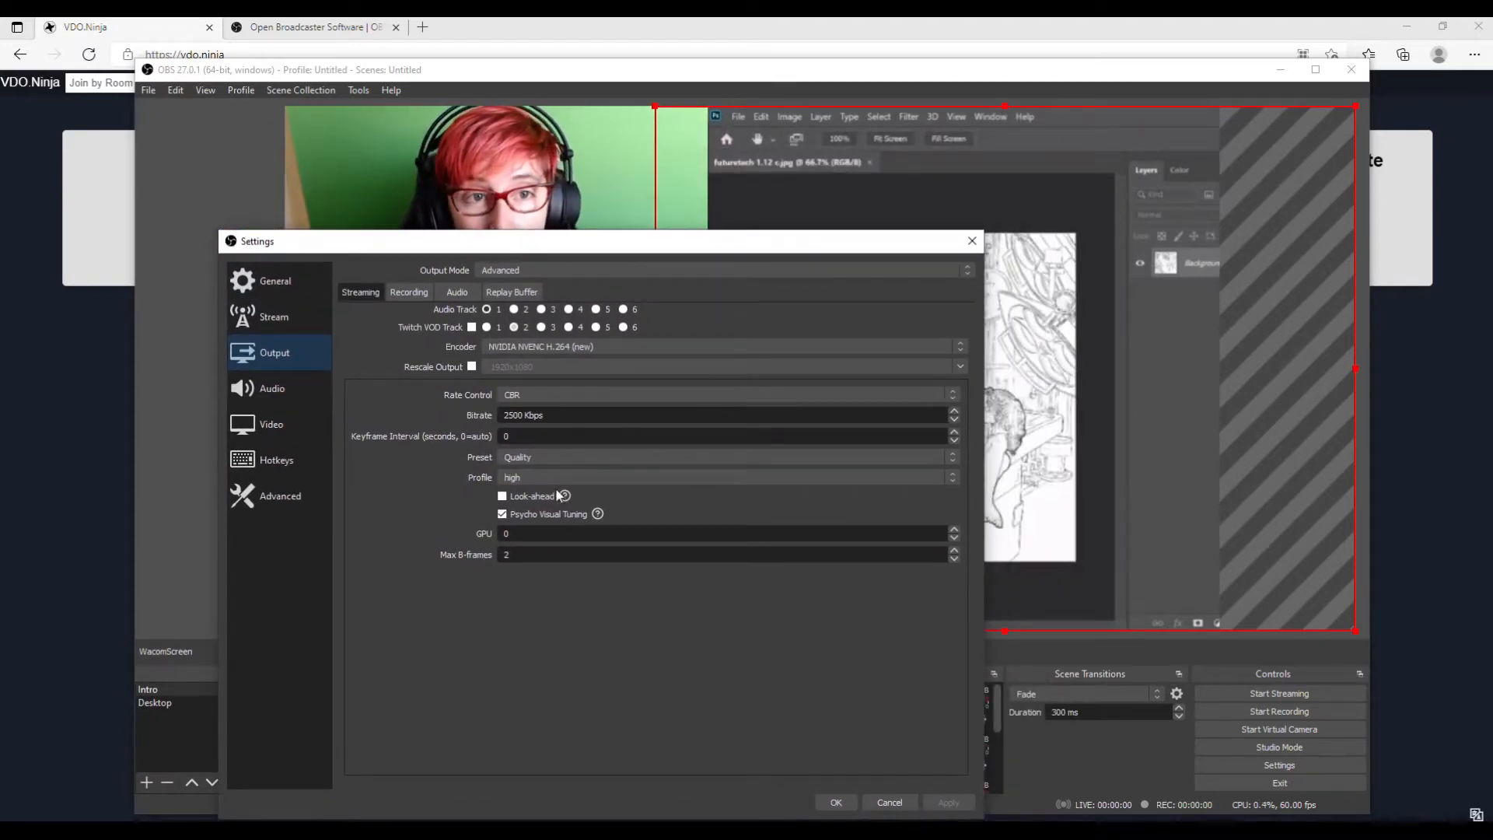
drag(585, 254, 602, 330)
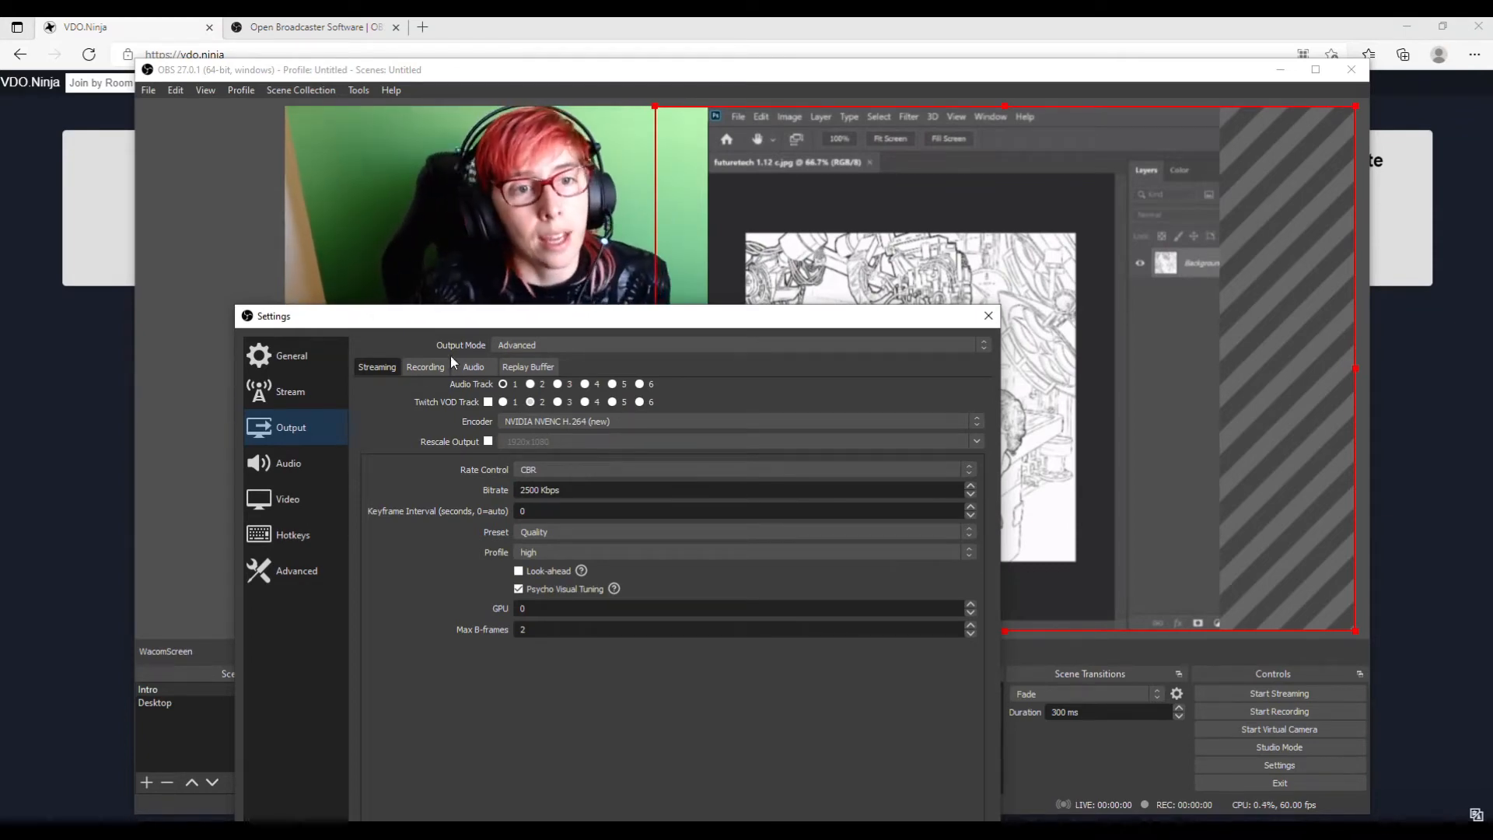
- Show the Recording output options: Standard type, mp4 format, audio track 1, stream encoder
click(422, 367)
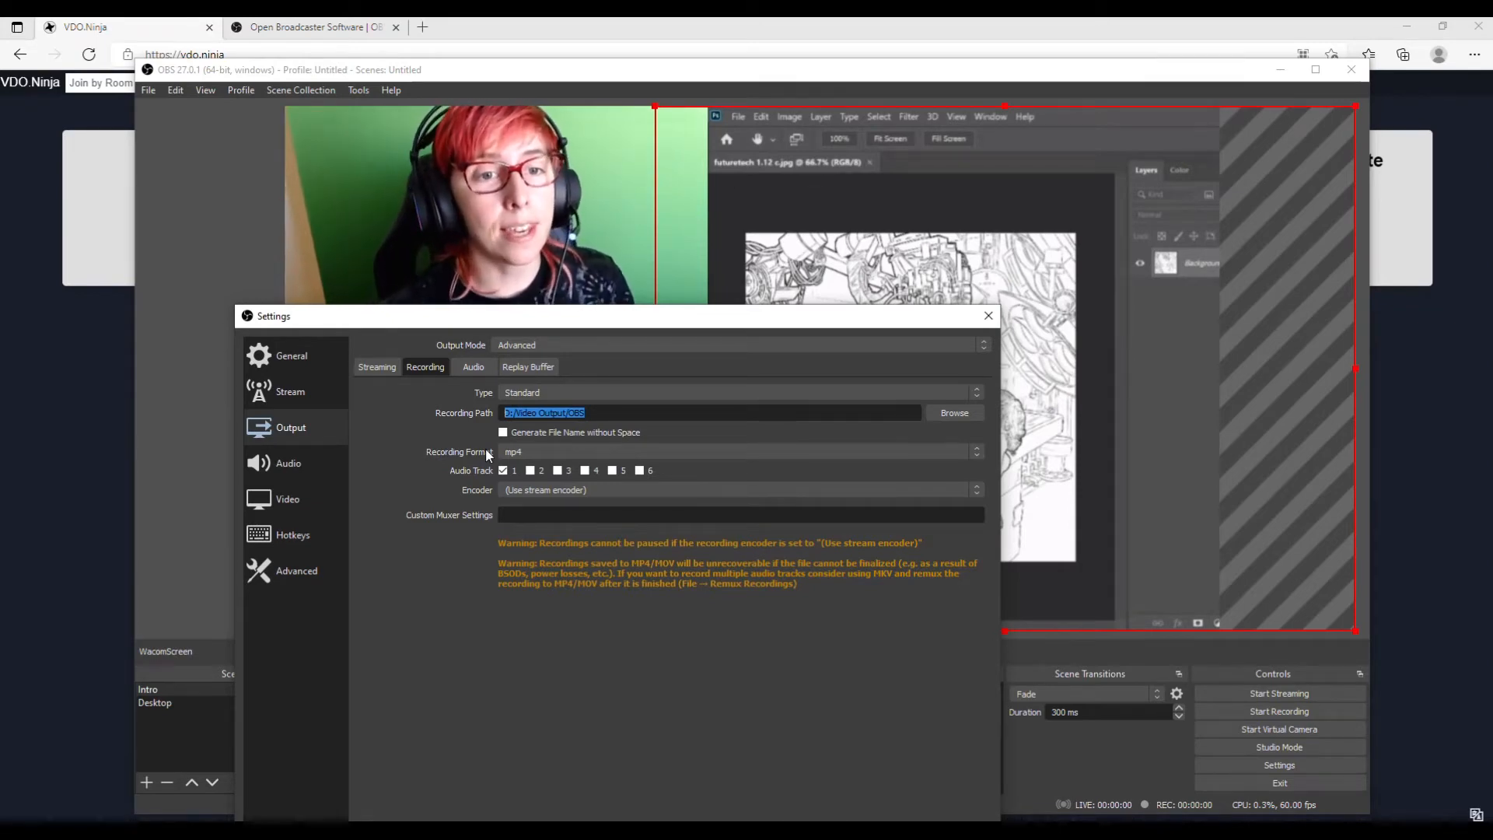
- Choose mp4 in the Recording Format dropdown
click(515, 453)
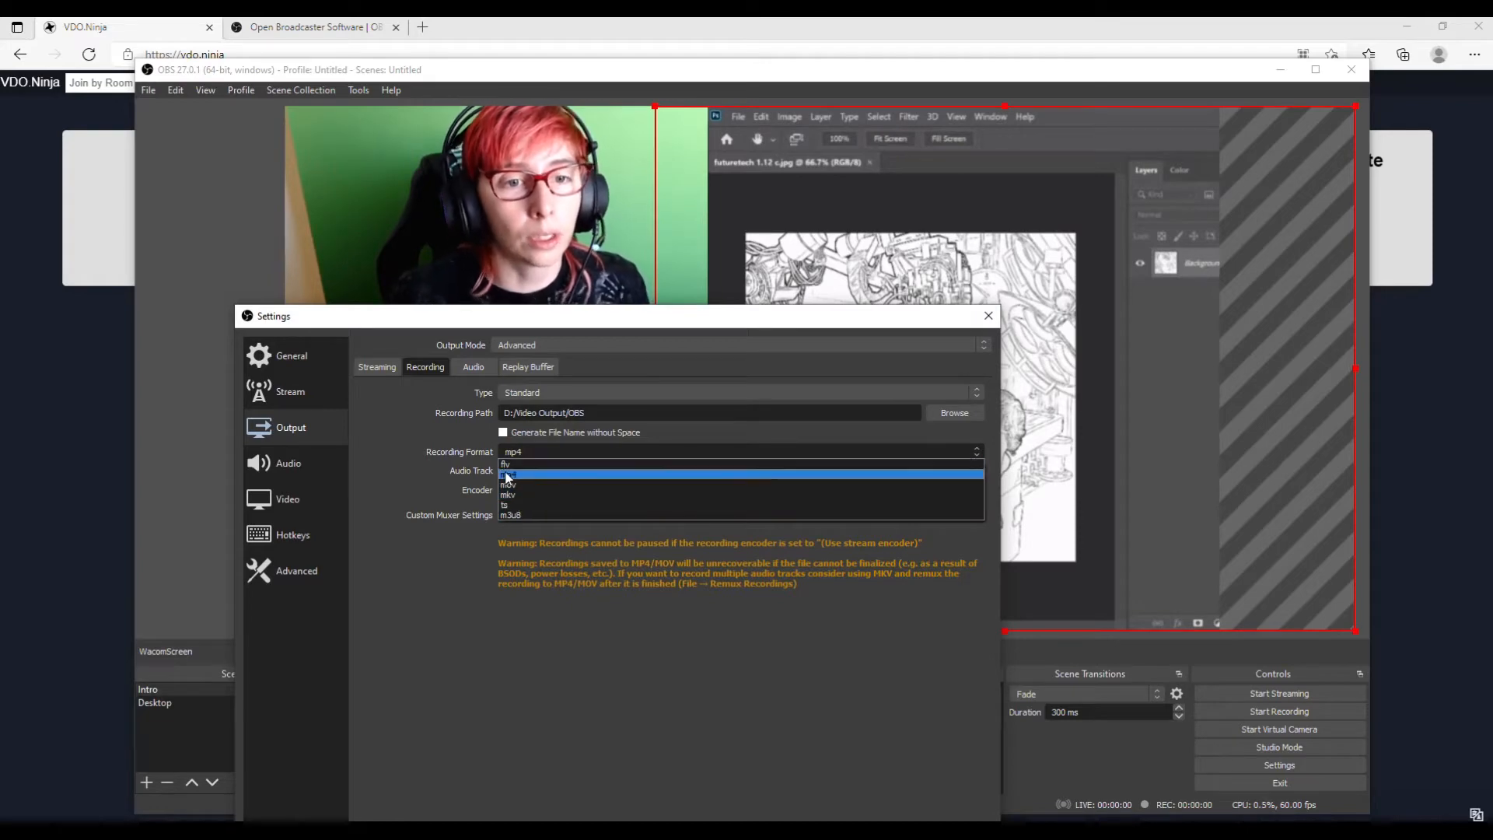
click(510, 474)
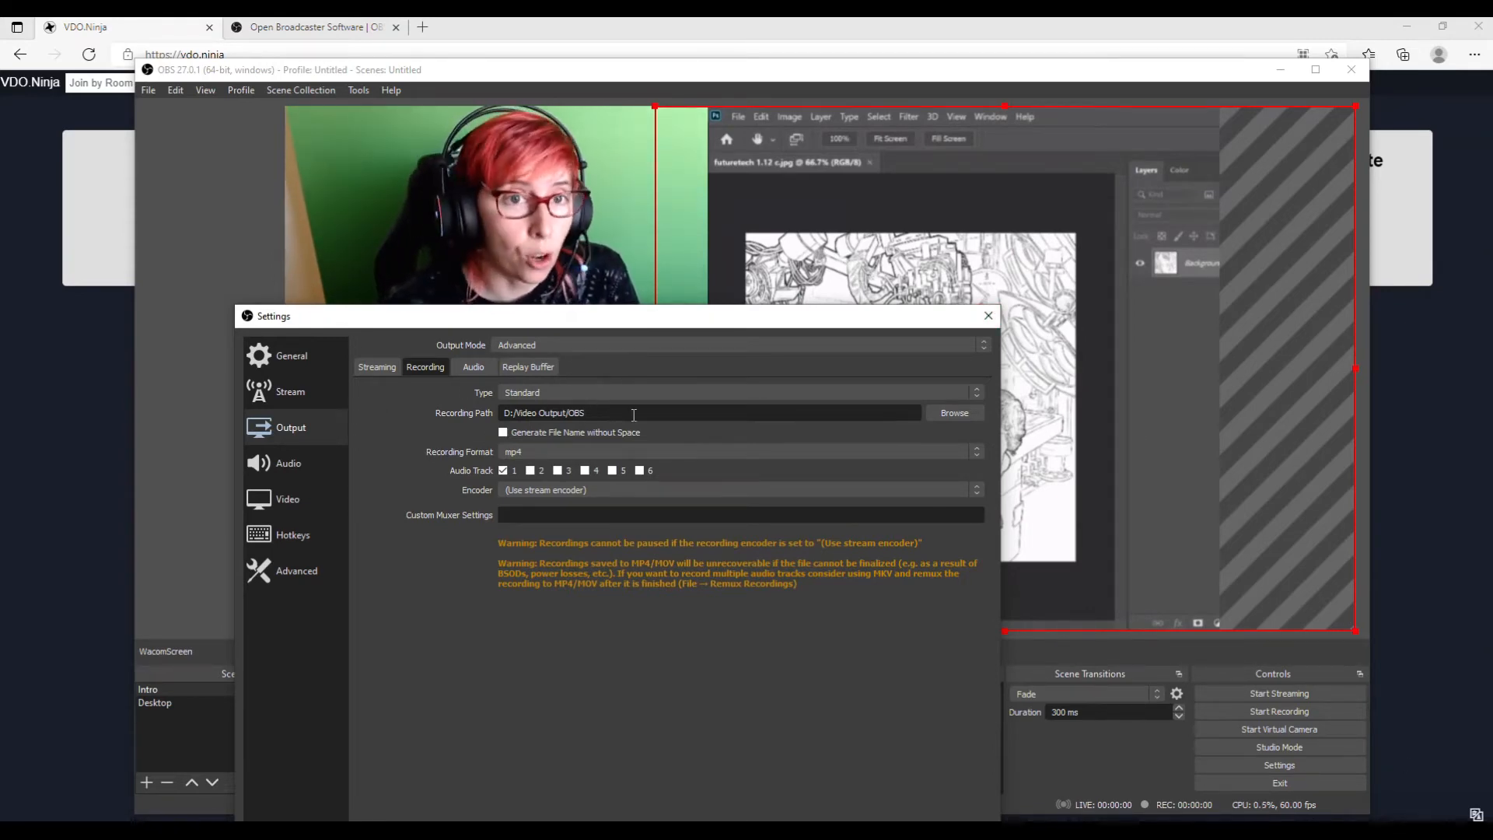
- Close the Settings dialog and bring the VDO.Ninja homepage tab to the front
click(989, 316)
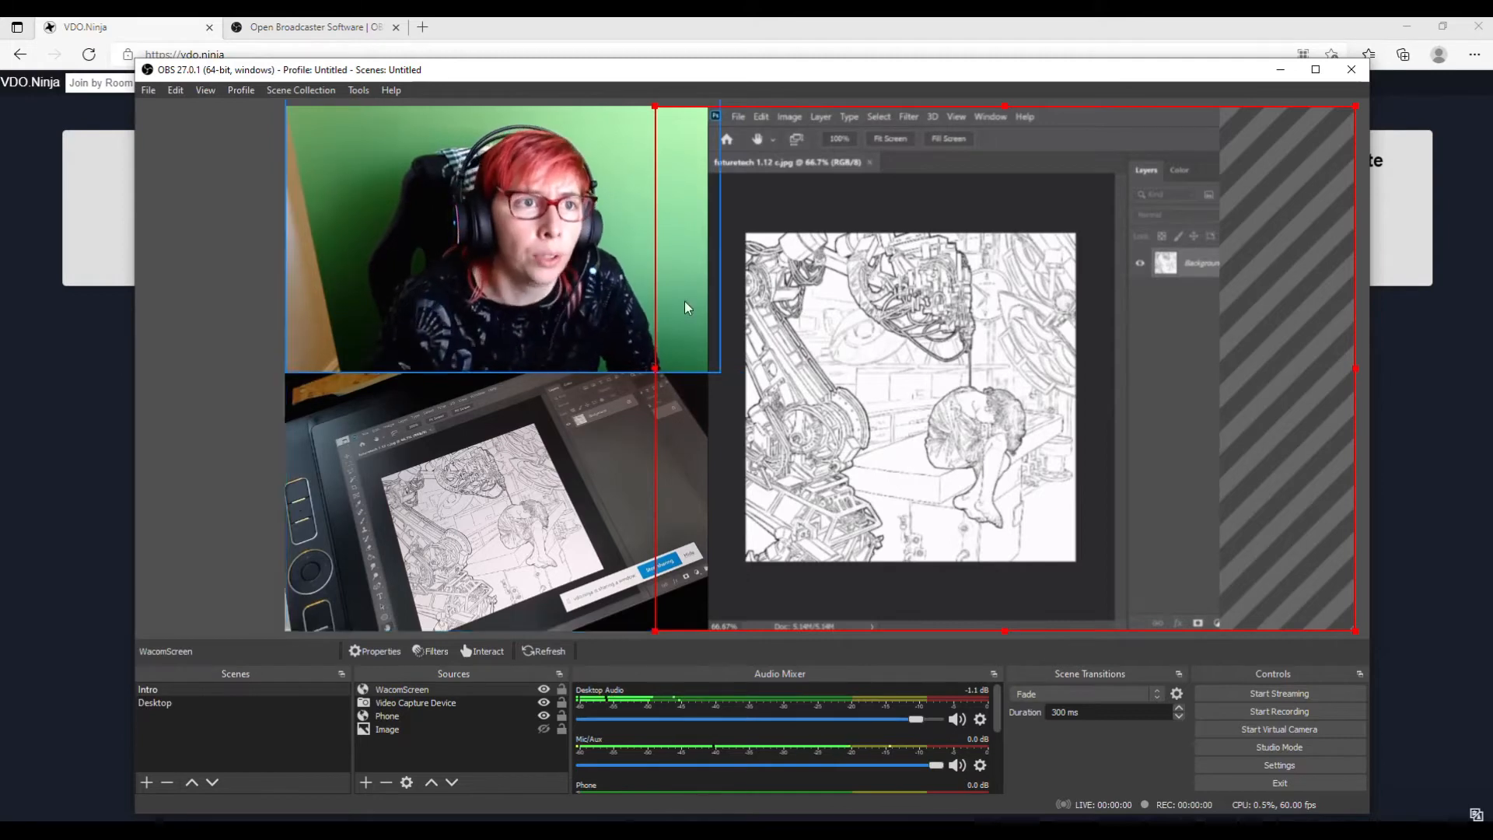
click(176, 32)
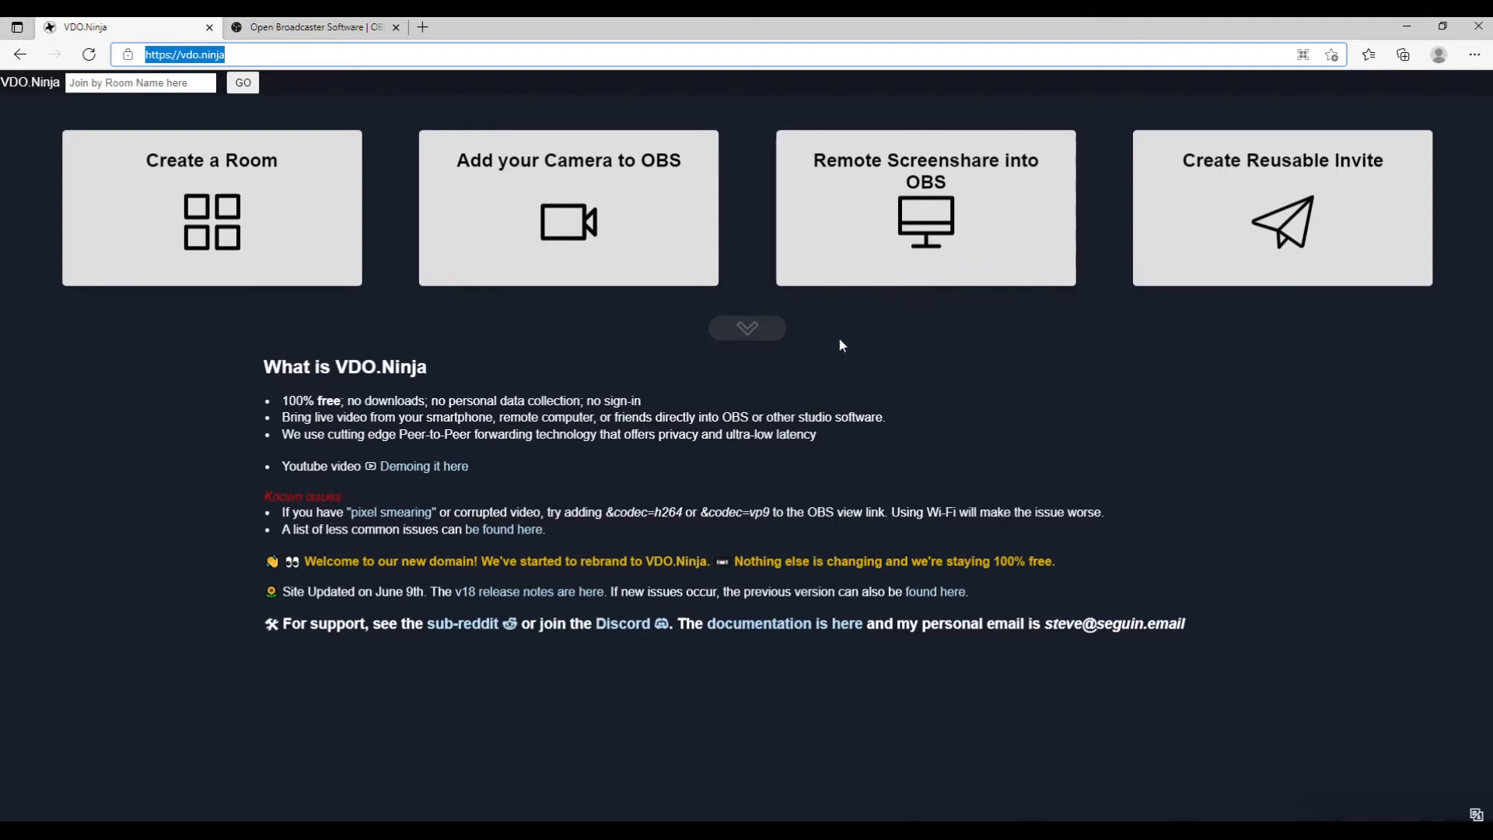
- Alt+Tab back to OBS Studio's Intro scene with its webcam, phone and Wacom feeds
key(alt+Tab)
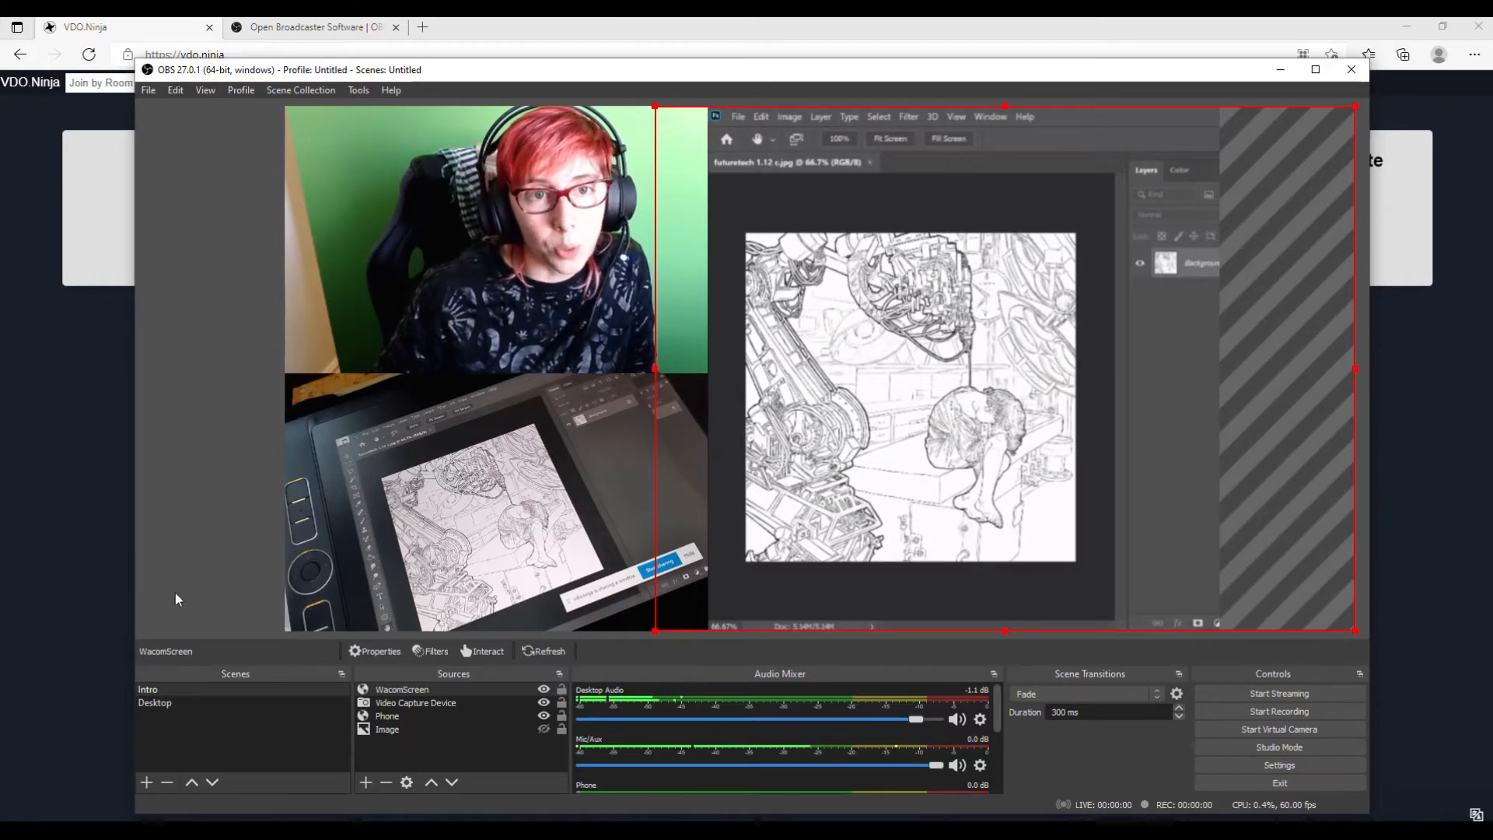
- Add a new scene named 'VDO.ninja' to the Scenes list
click(142, 788)
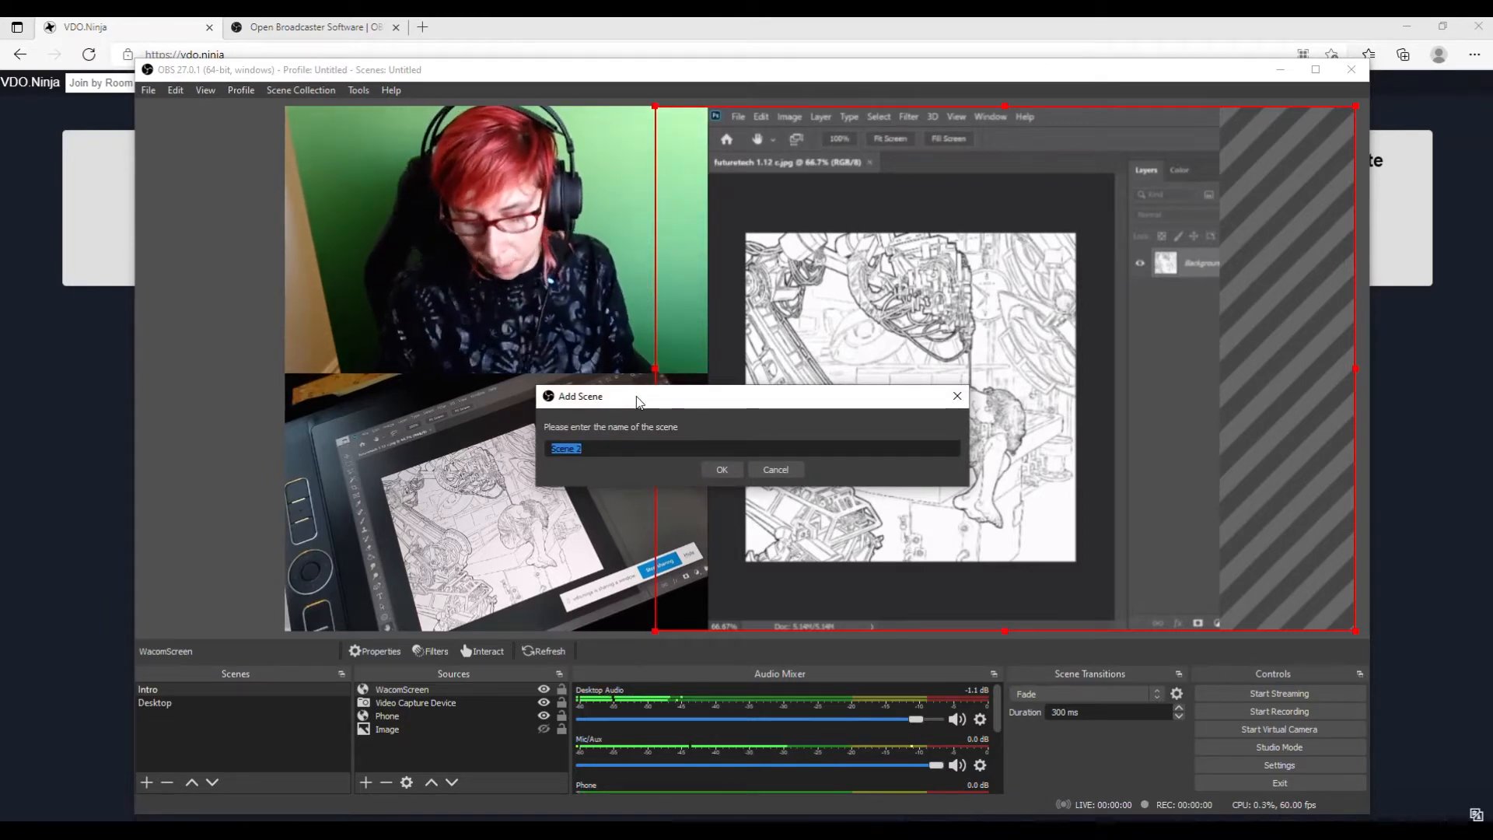
text(VDO.ninja)
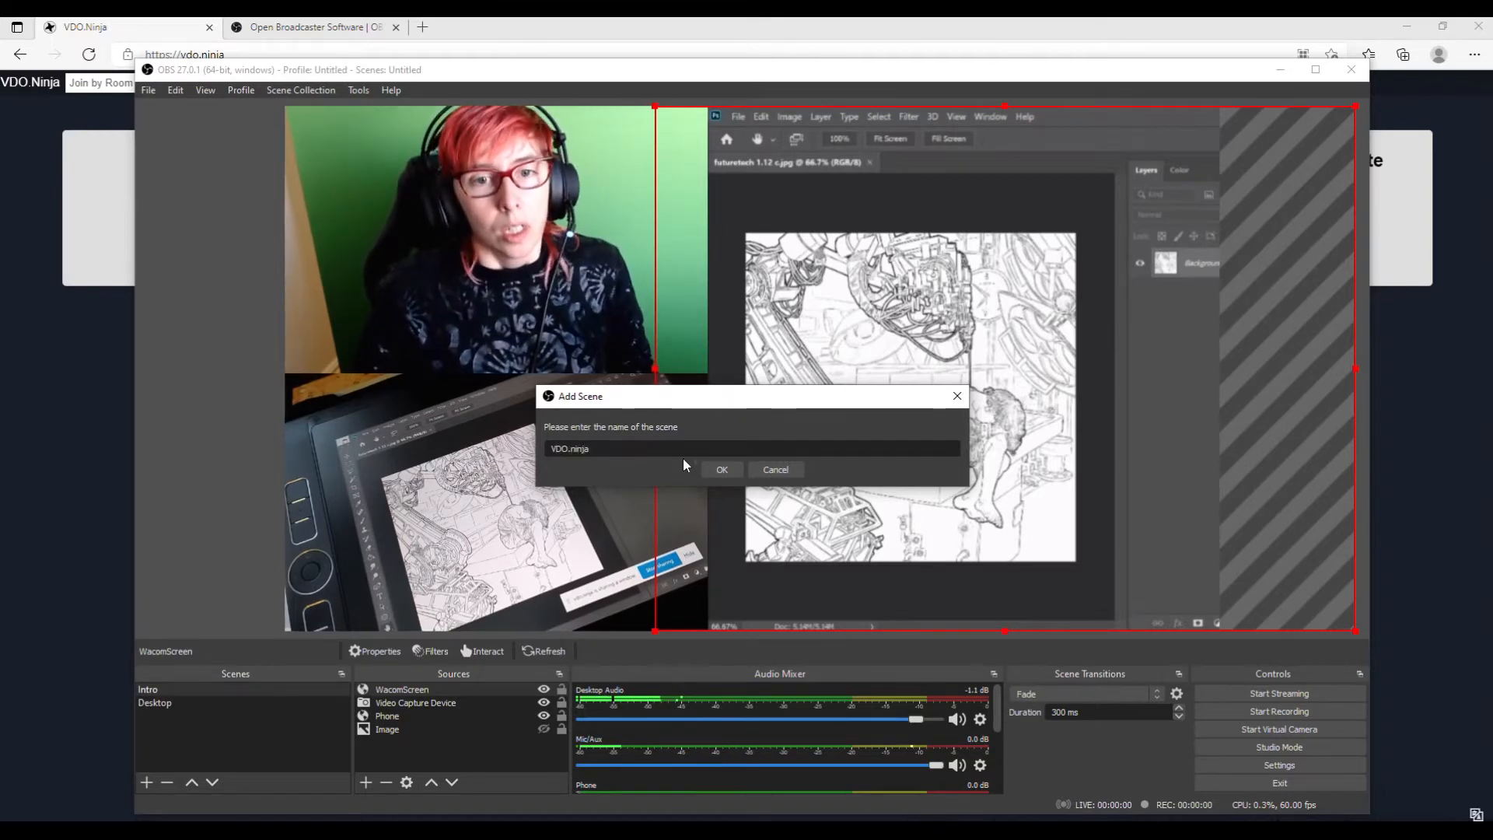
click(722, 469)
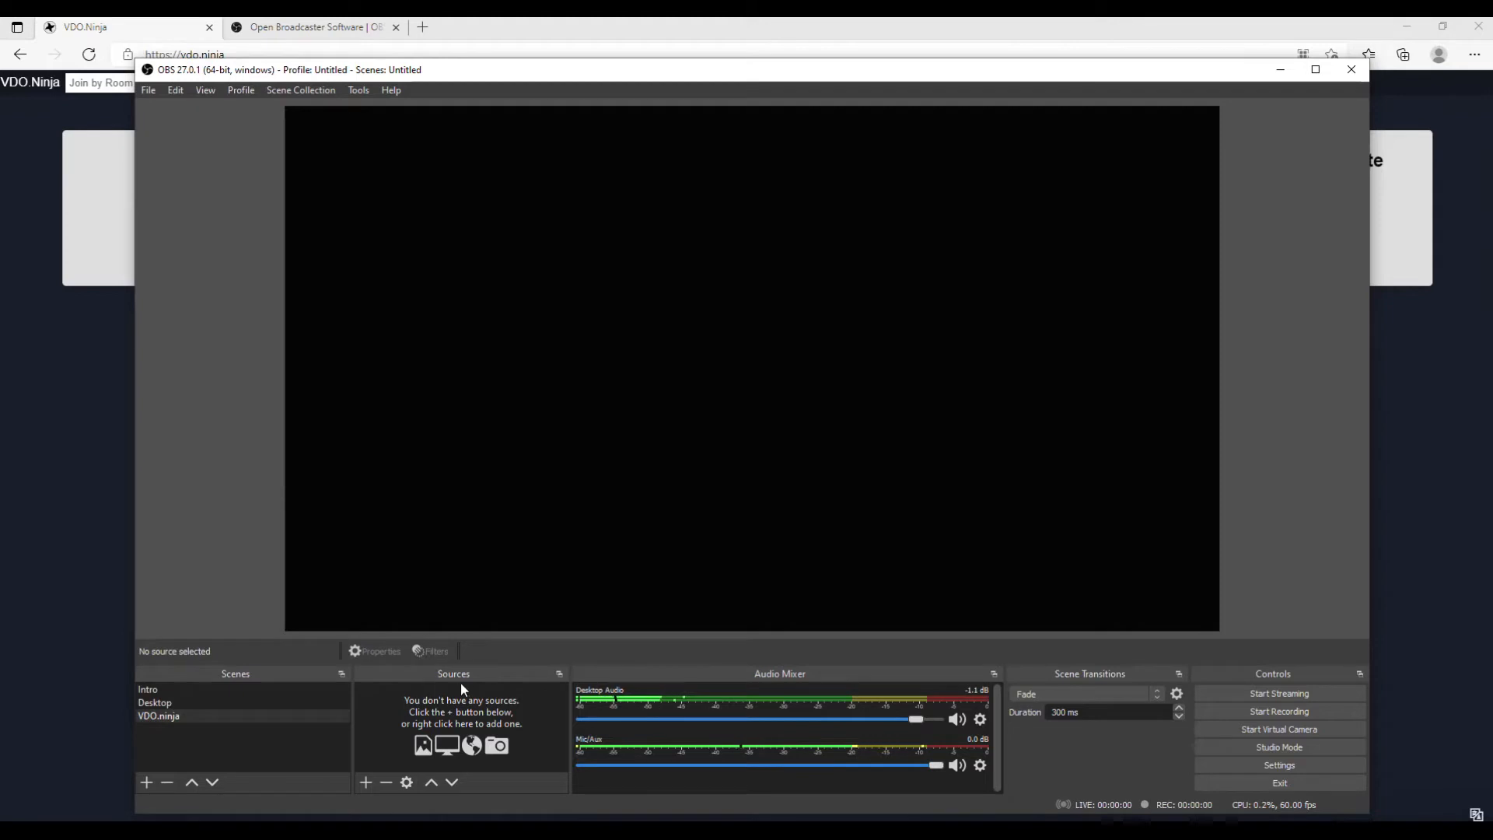
- Add the existing WacomScreen source to the VDO.ninja scene and resize it on the canvas
click(364, 782)
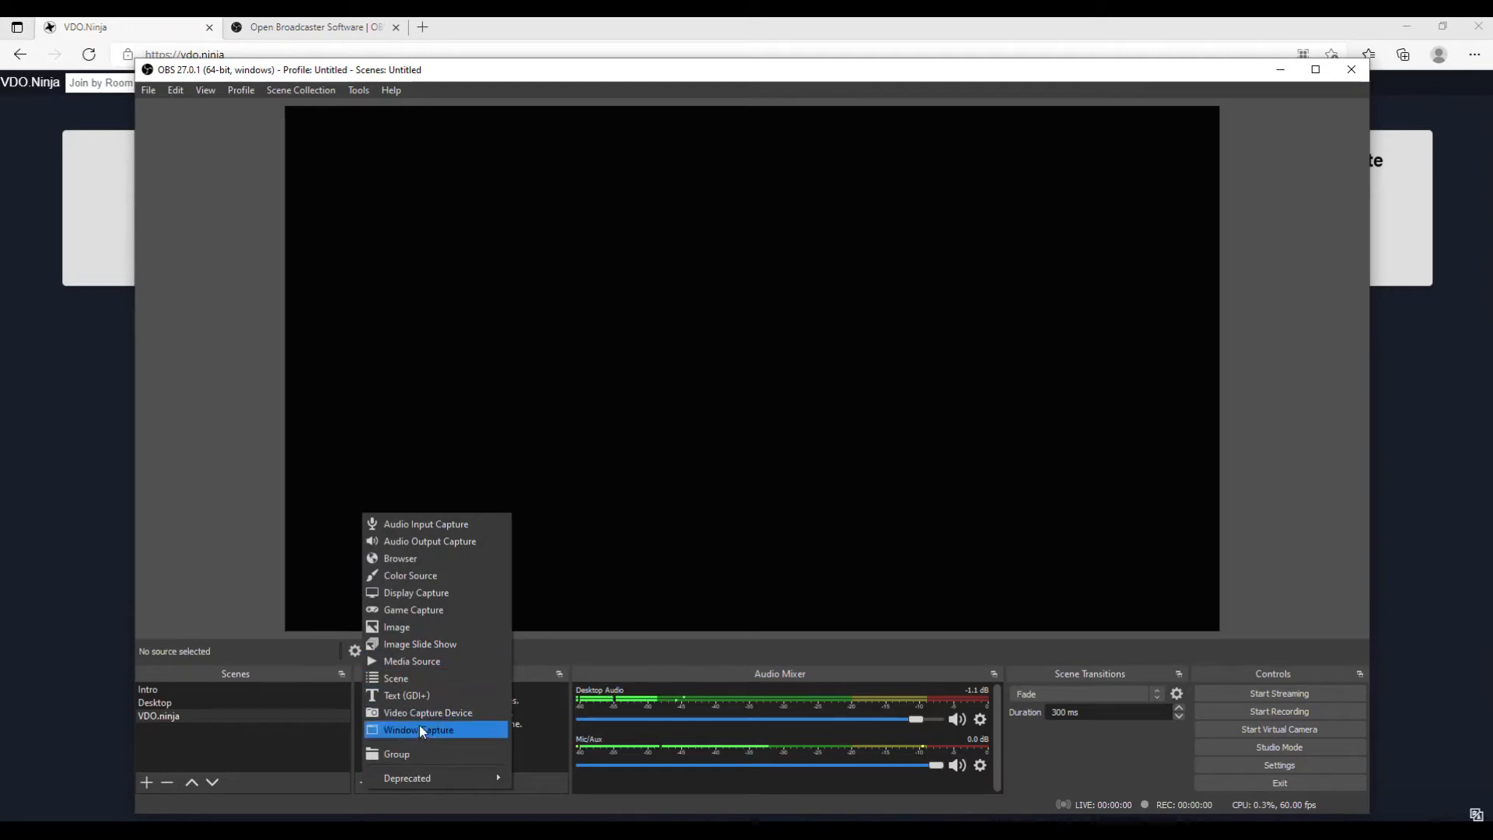
click(412, 557)
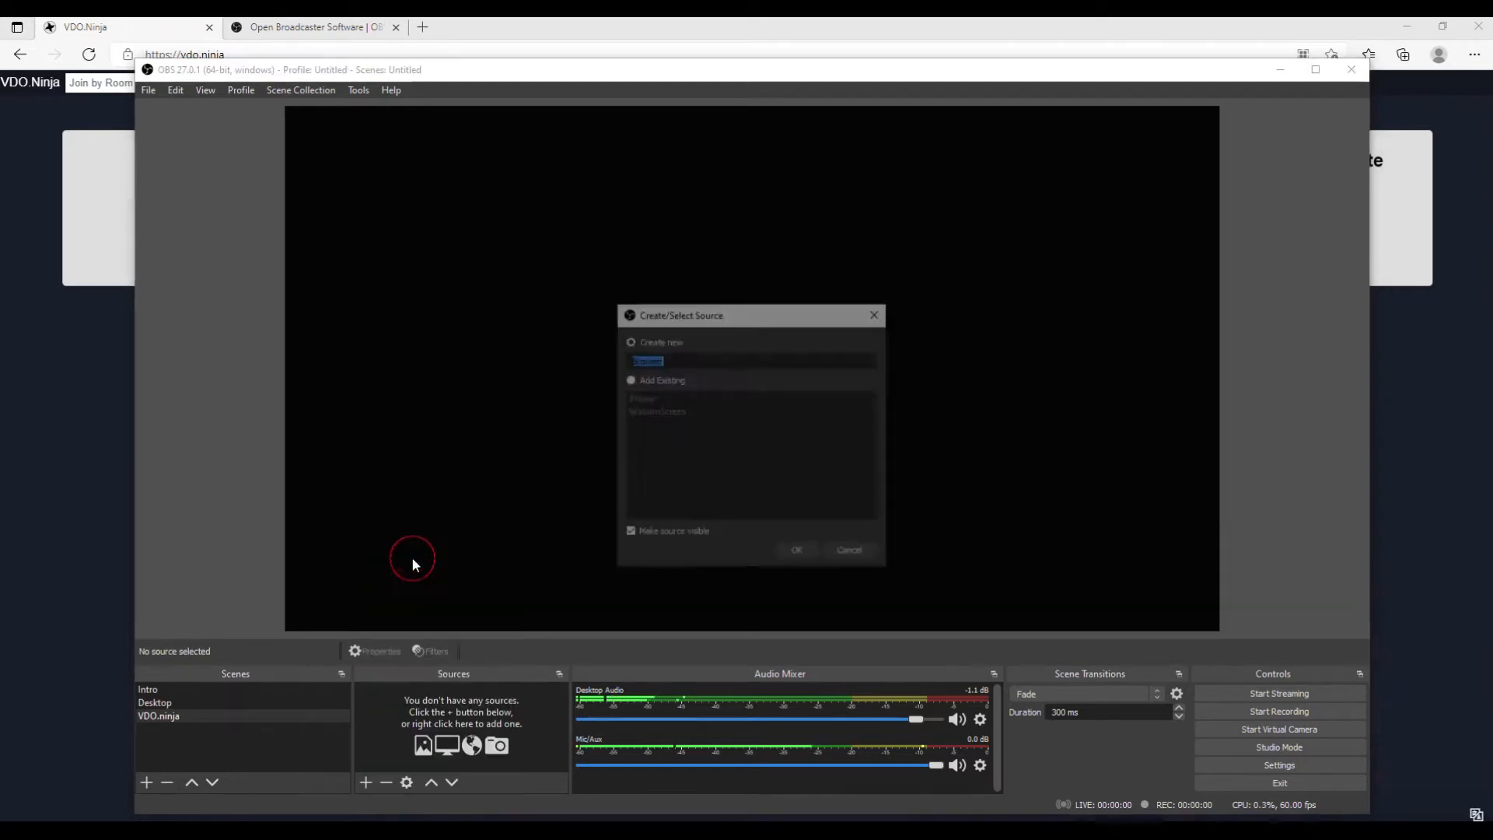
click(660, 378)
click(657, 412)
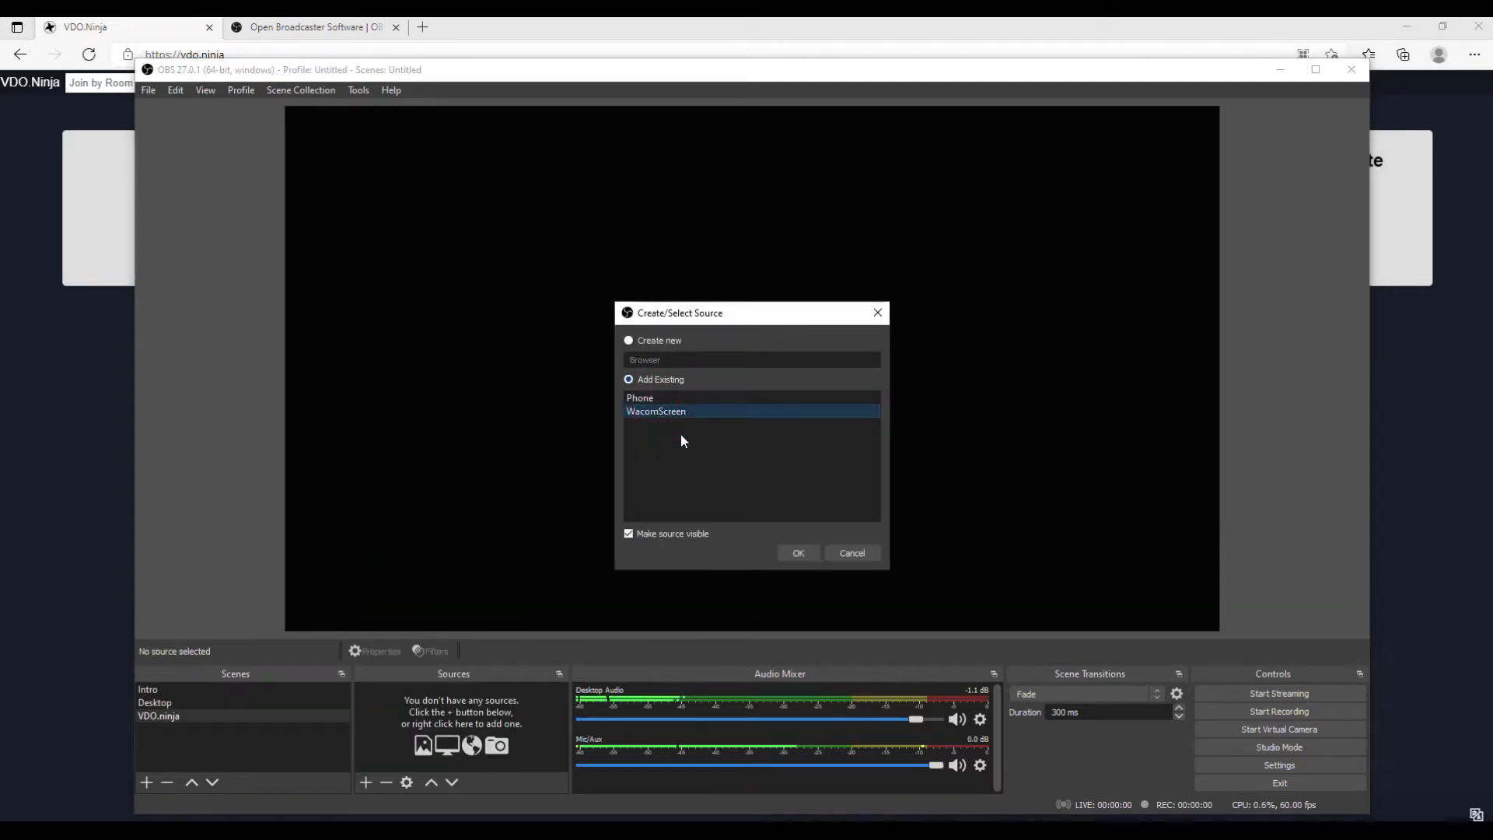
click(796, 554)
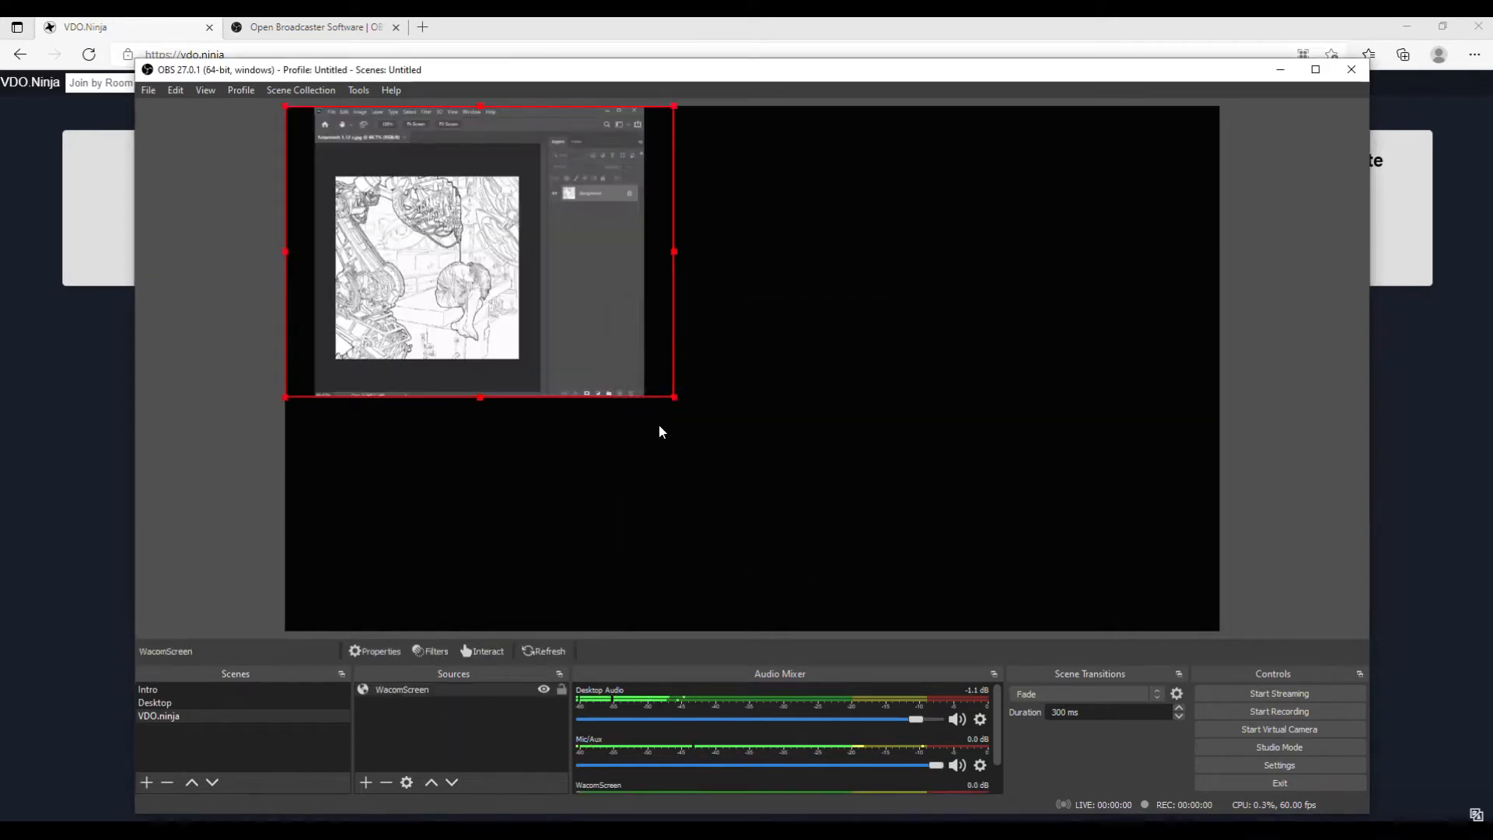
drag(671, 400, 972, 629)
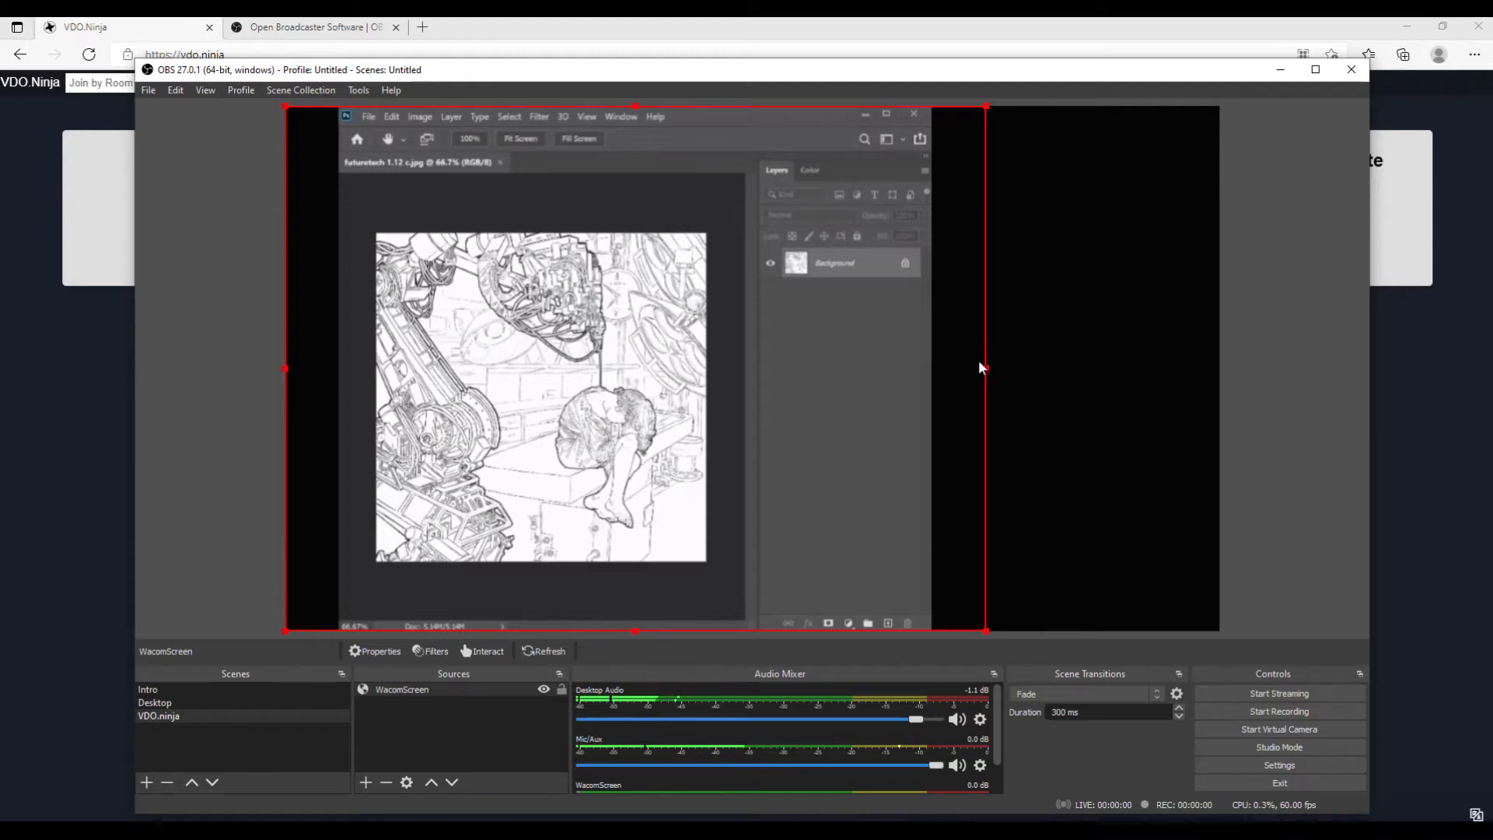
drag(986, 373, 770, 335)
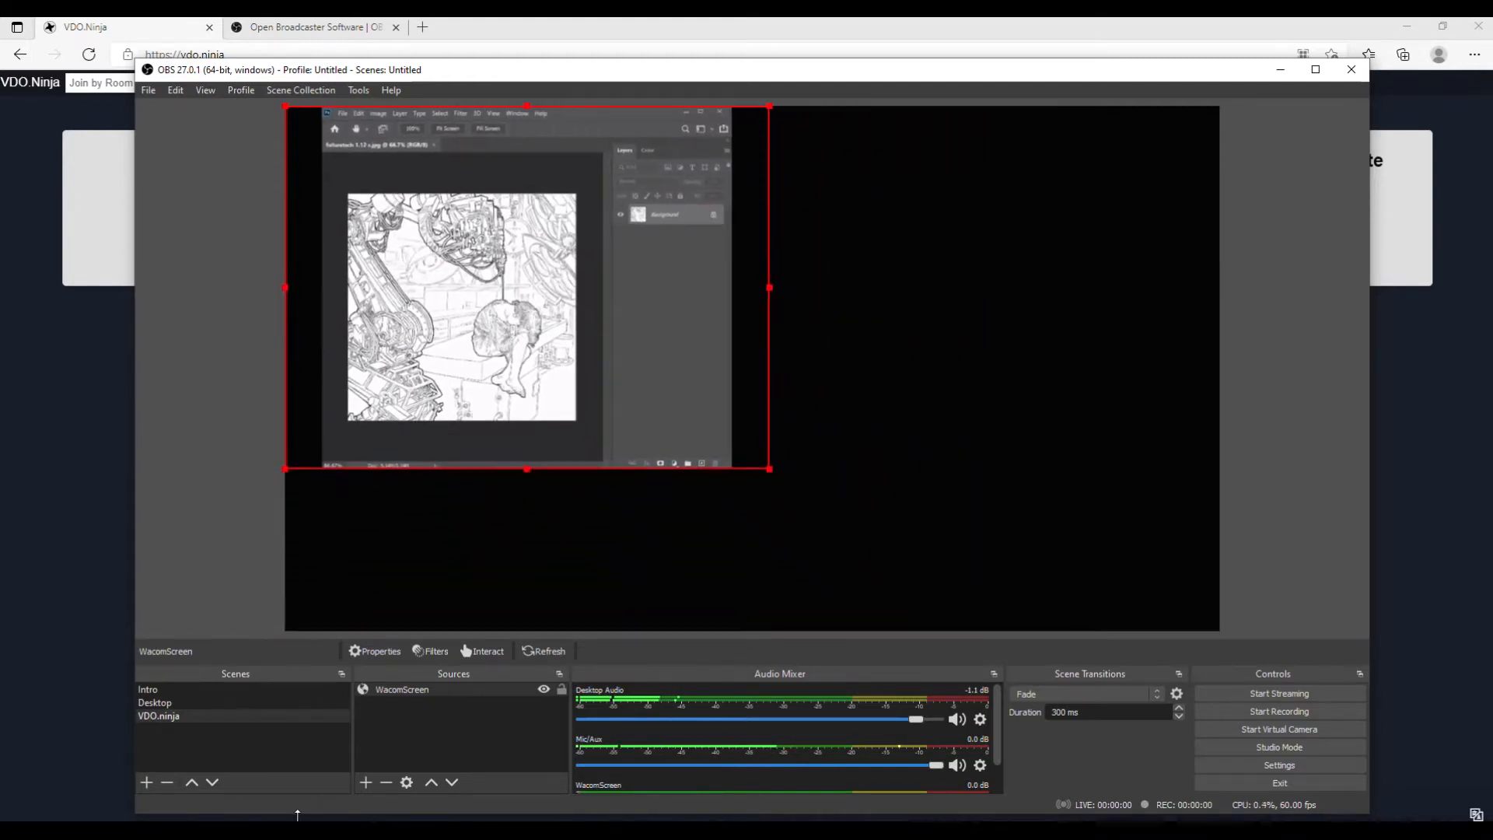
- Remove the WacomScreen source from the scene and bring up the source-type list
right_click(445, 688)
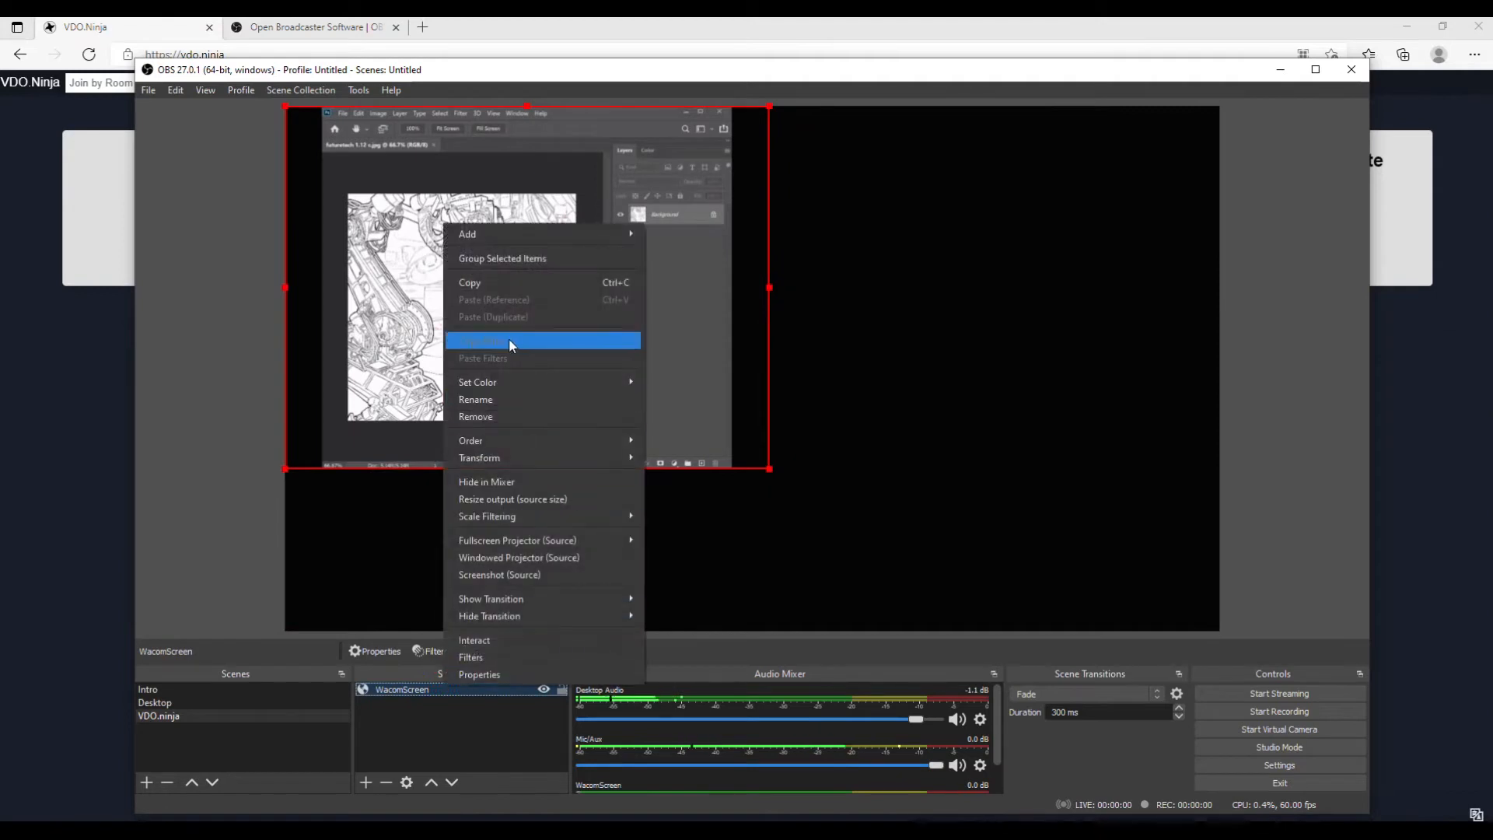
click(520, 417)
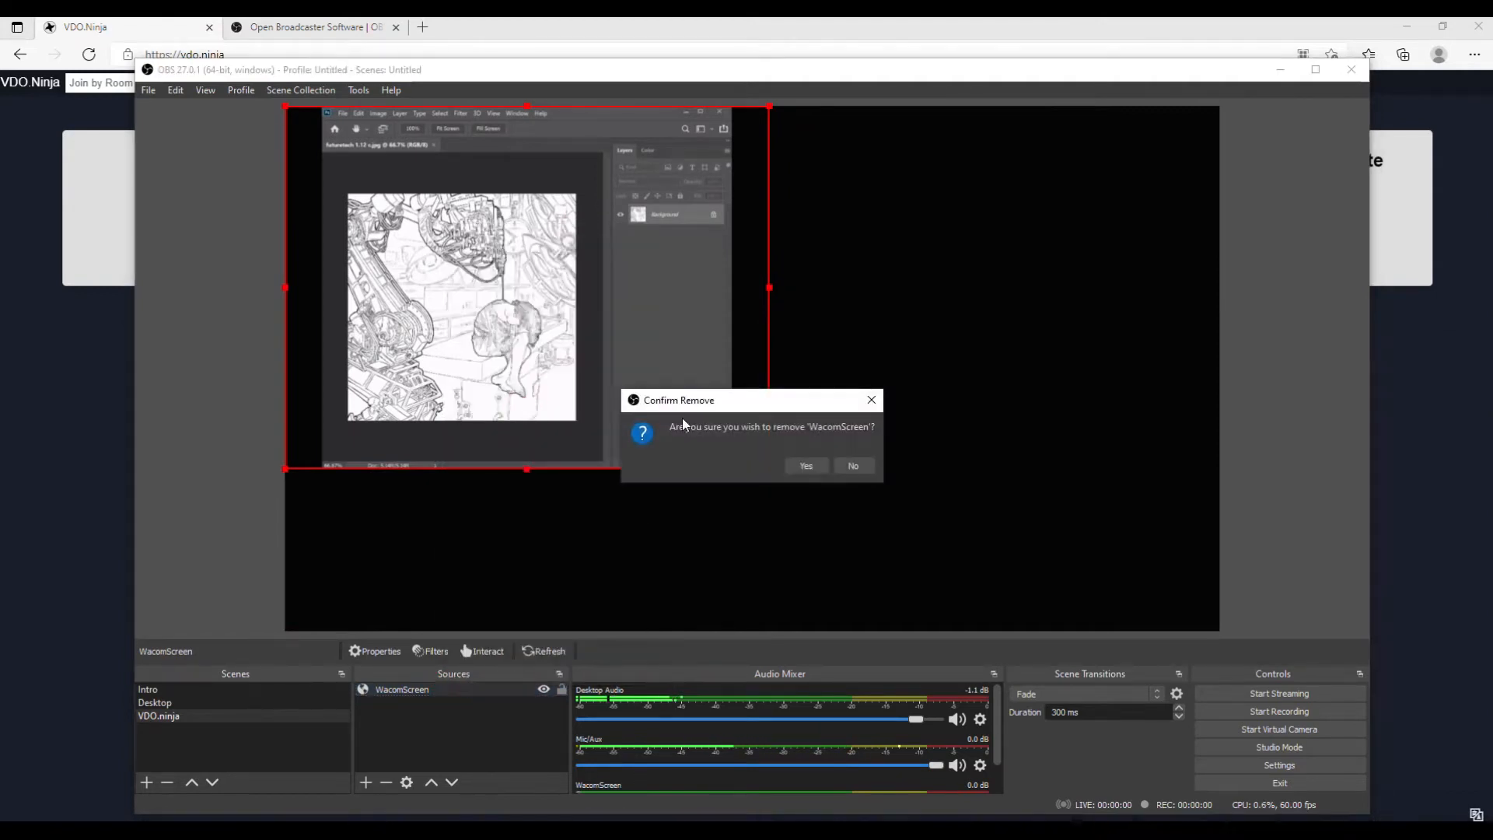
click(807, 467)
click(366, 782)
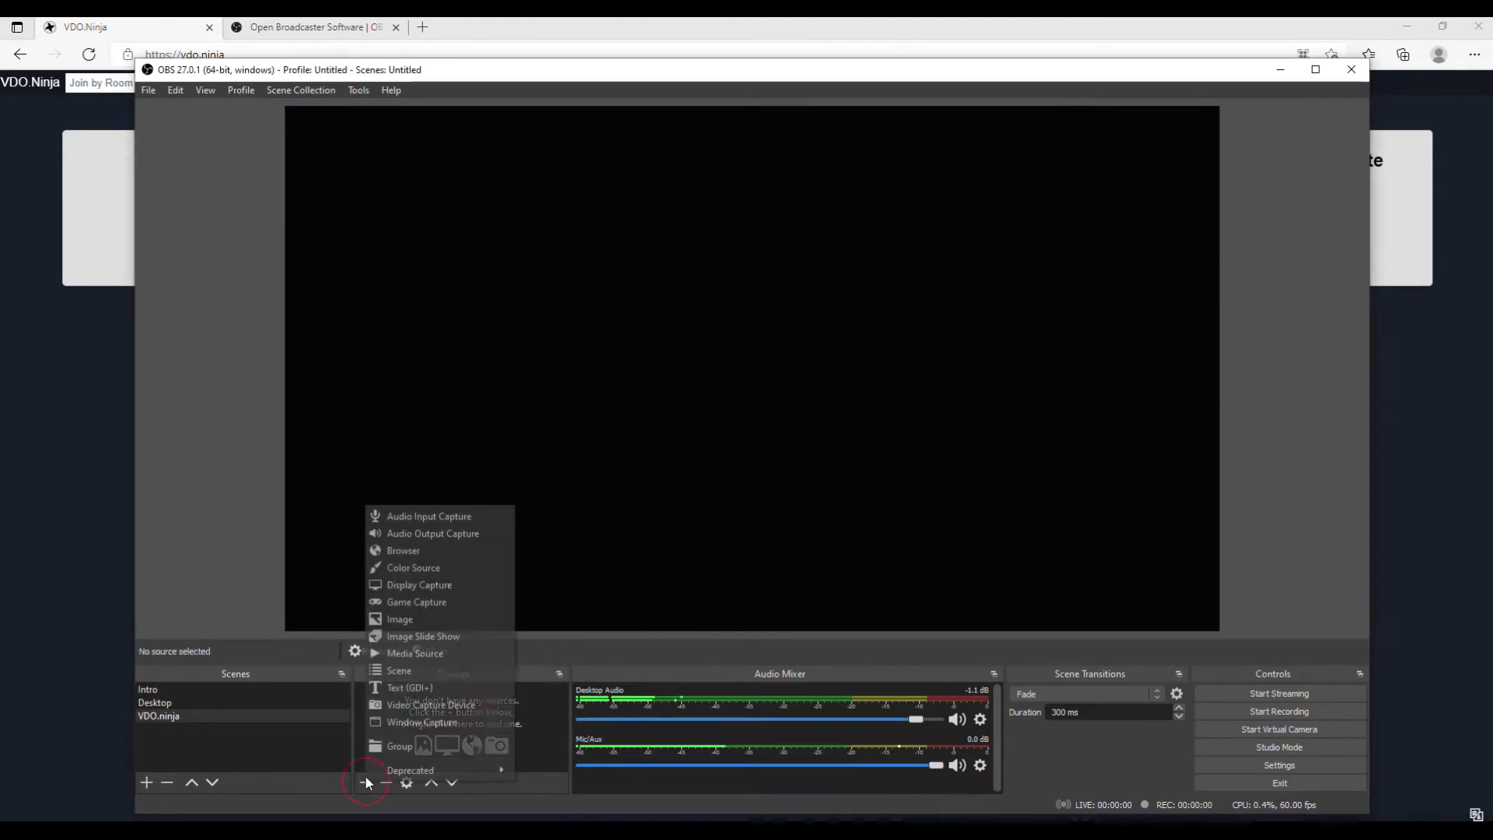
- Add the existing Phone browser source to the VDO.ninja scene and reposition it on the canvas
click(420, 550)
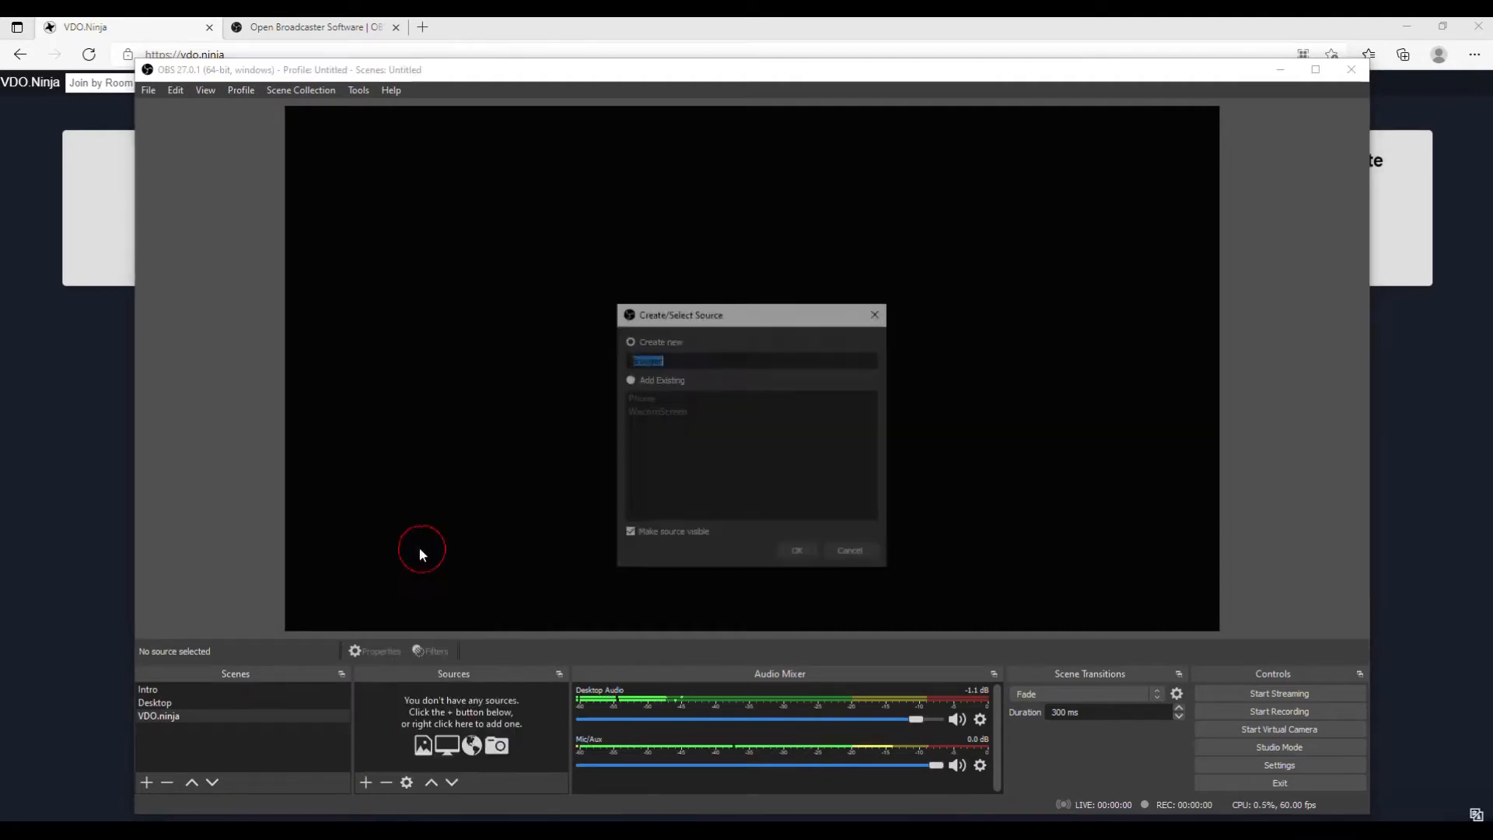
click(651, 380)
click(633, 399)
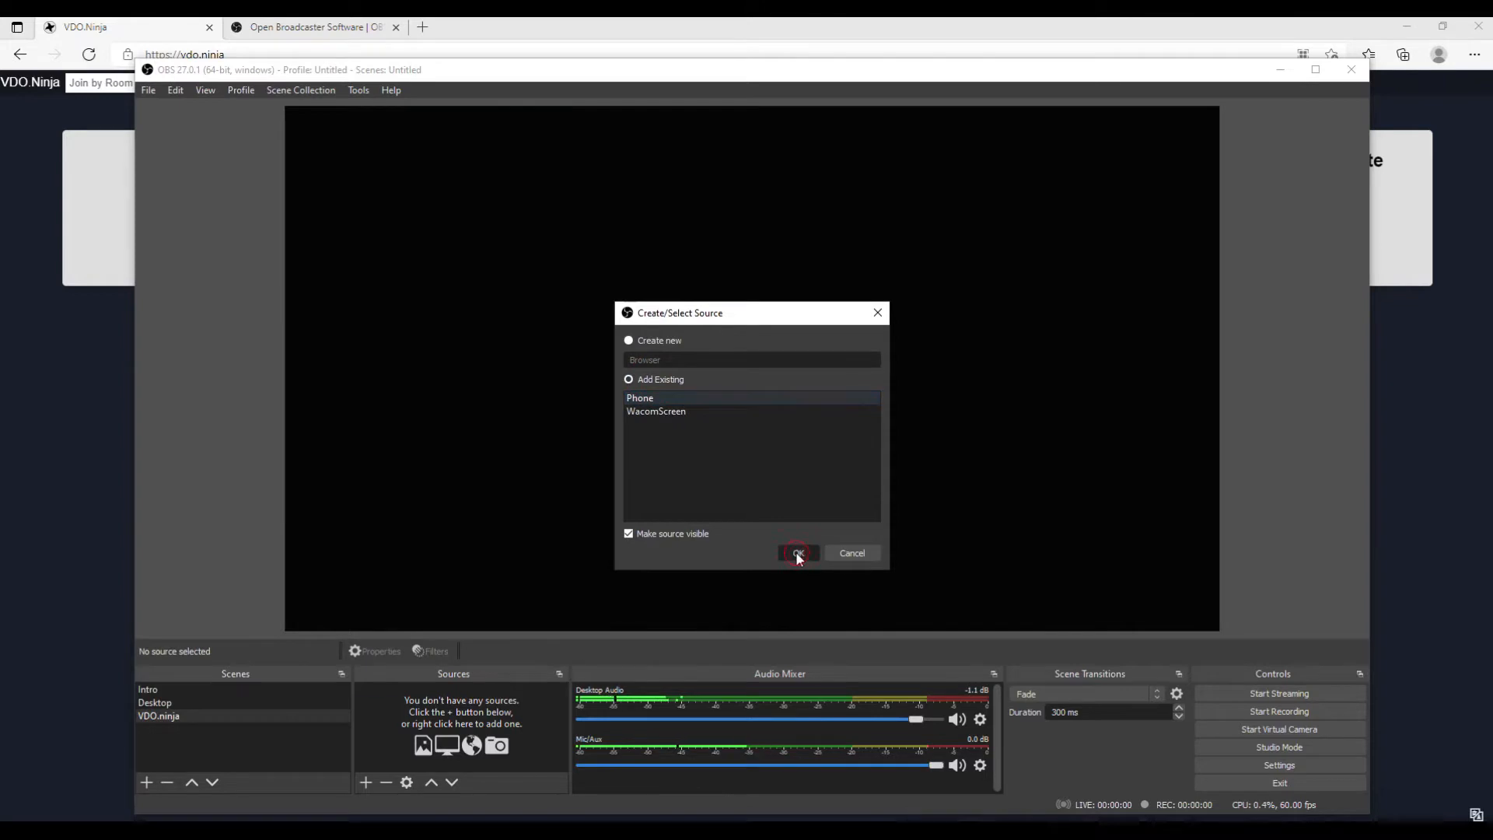
click(796, 552)
drag(543, 425, 659, 421)
right_click(597, 305)
drag(411, 219, 529, 208)
drag(651, 283, 624, 220)
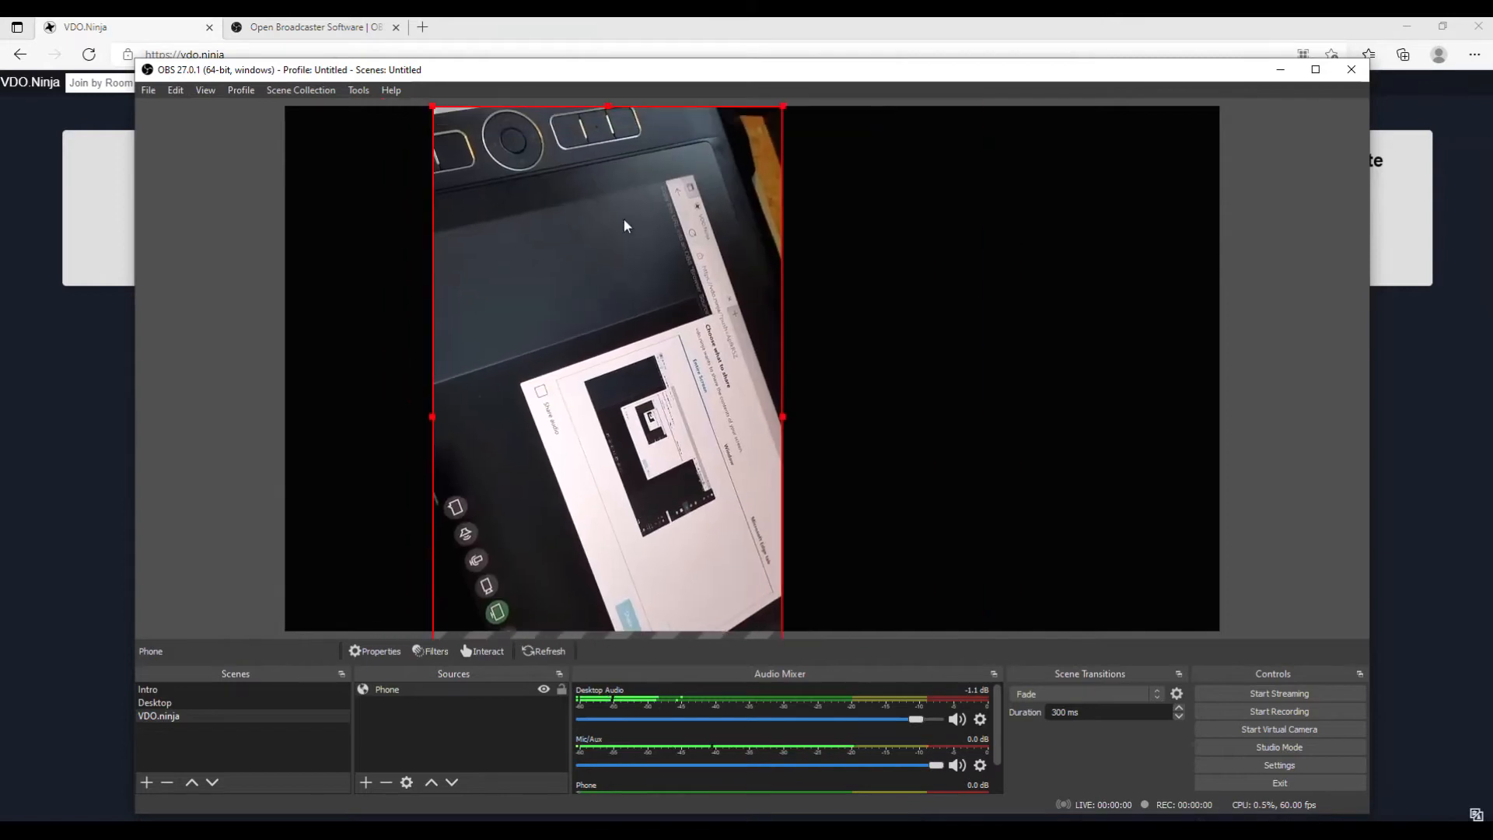
- Rotate the phone feed 90° counter-clockwise, move it to the left edge and enlarge it
right_click(624, 218)
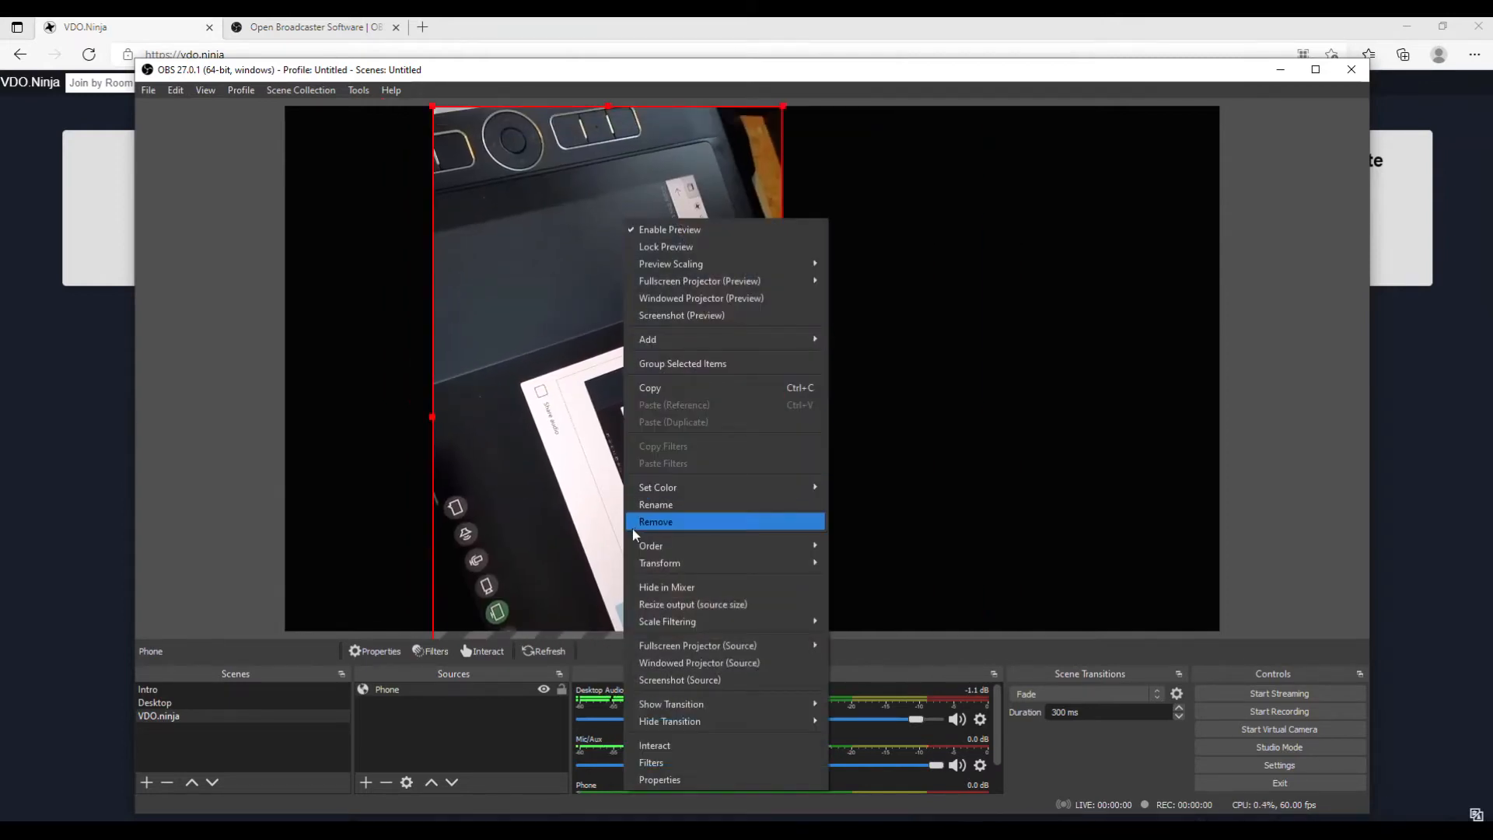
mouse_move(670, 562)
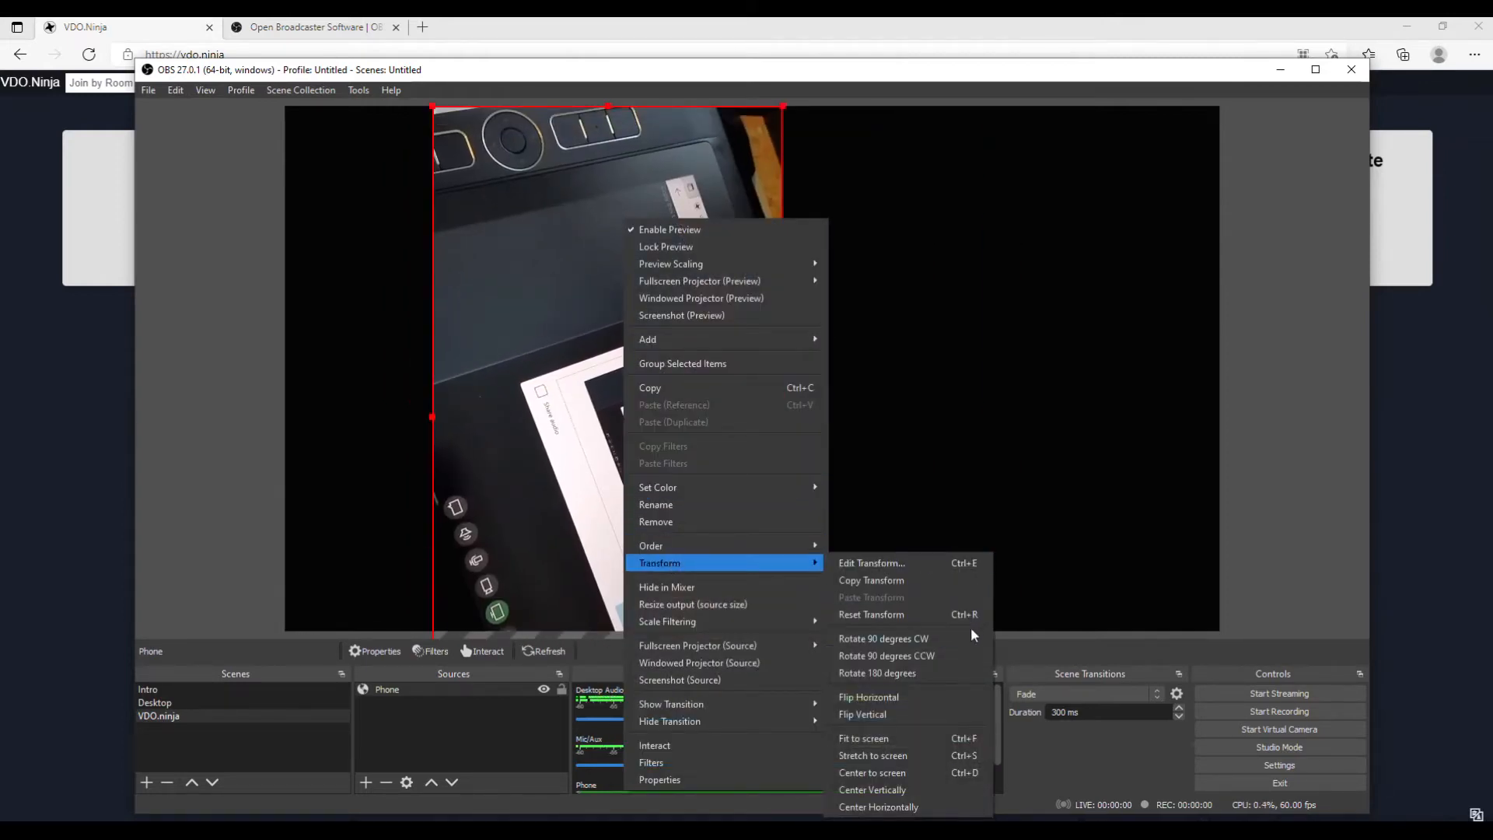
click(941, 658)
drag(789, 366, 673, 365)
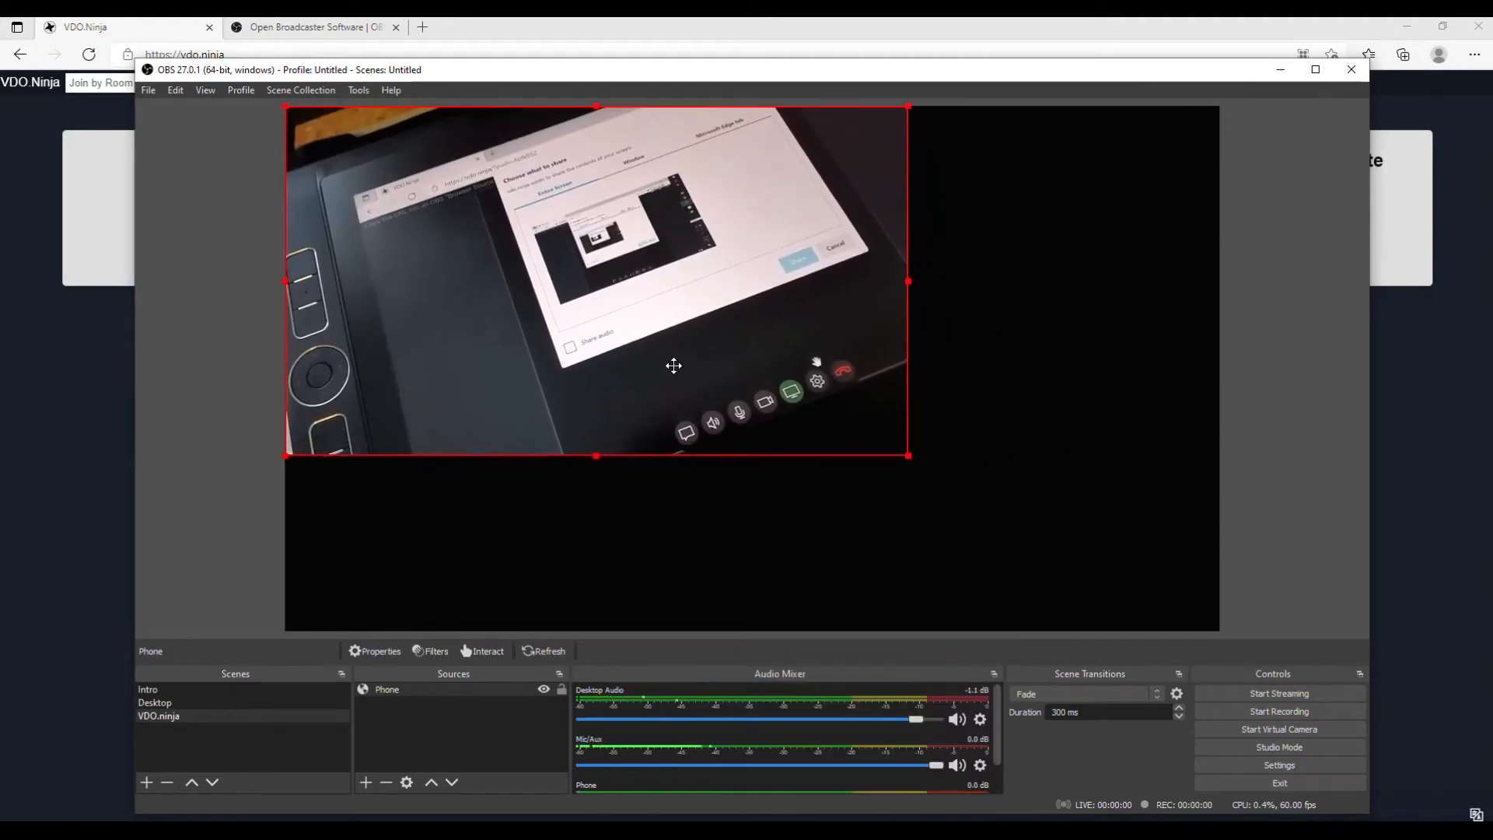
drag(903, 456, 1220, 630)
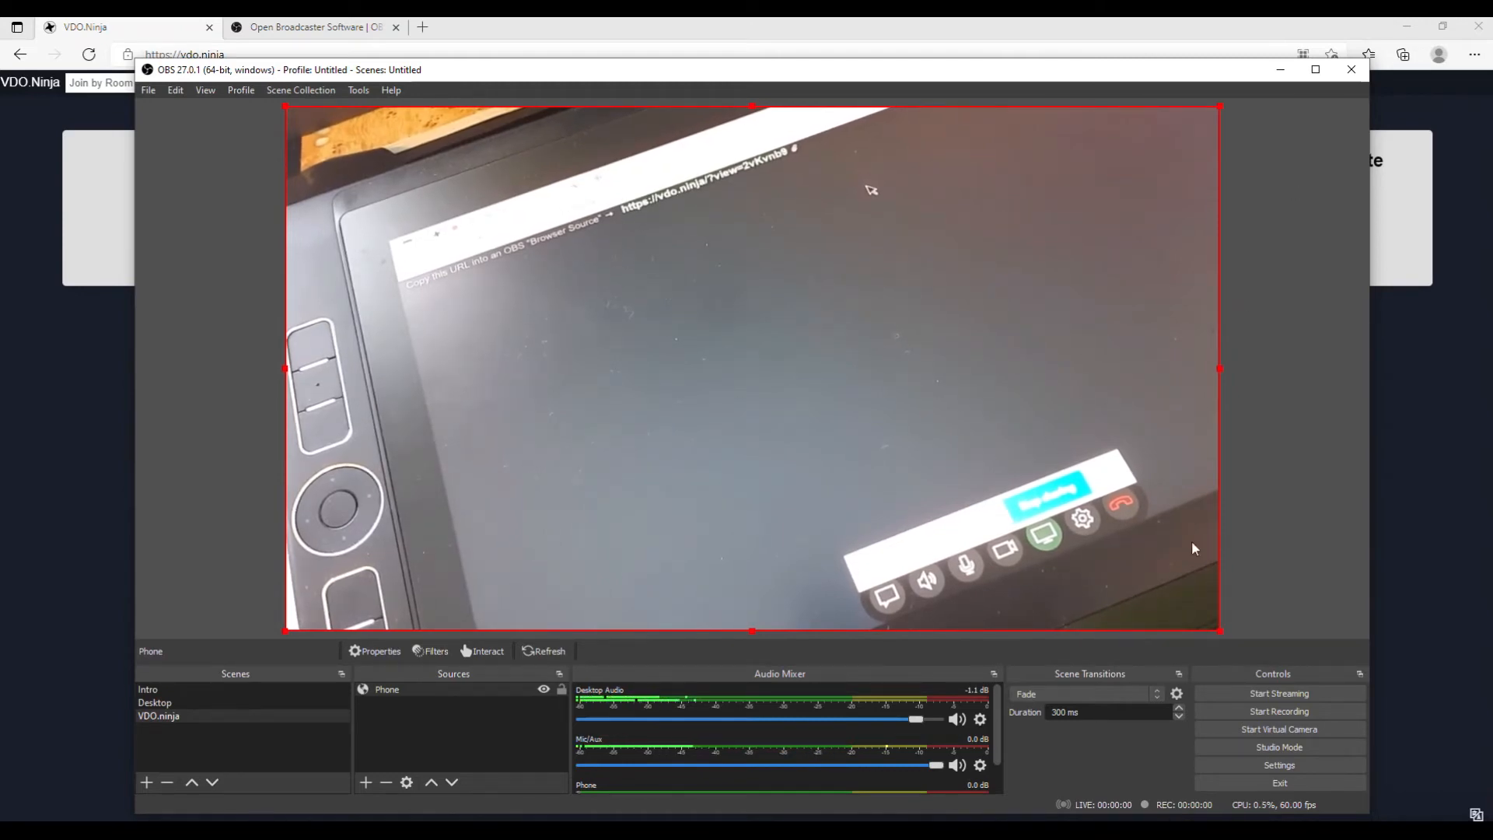
- Shrink the Phone feed to a bit under half the canvas width, anchored in the top-left corner
drag(1219, 631, 763, 373)
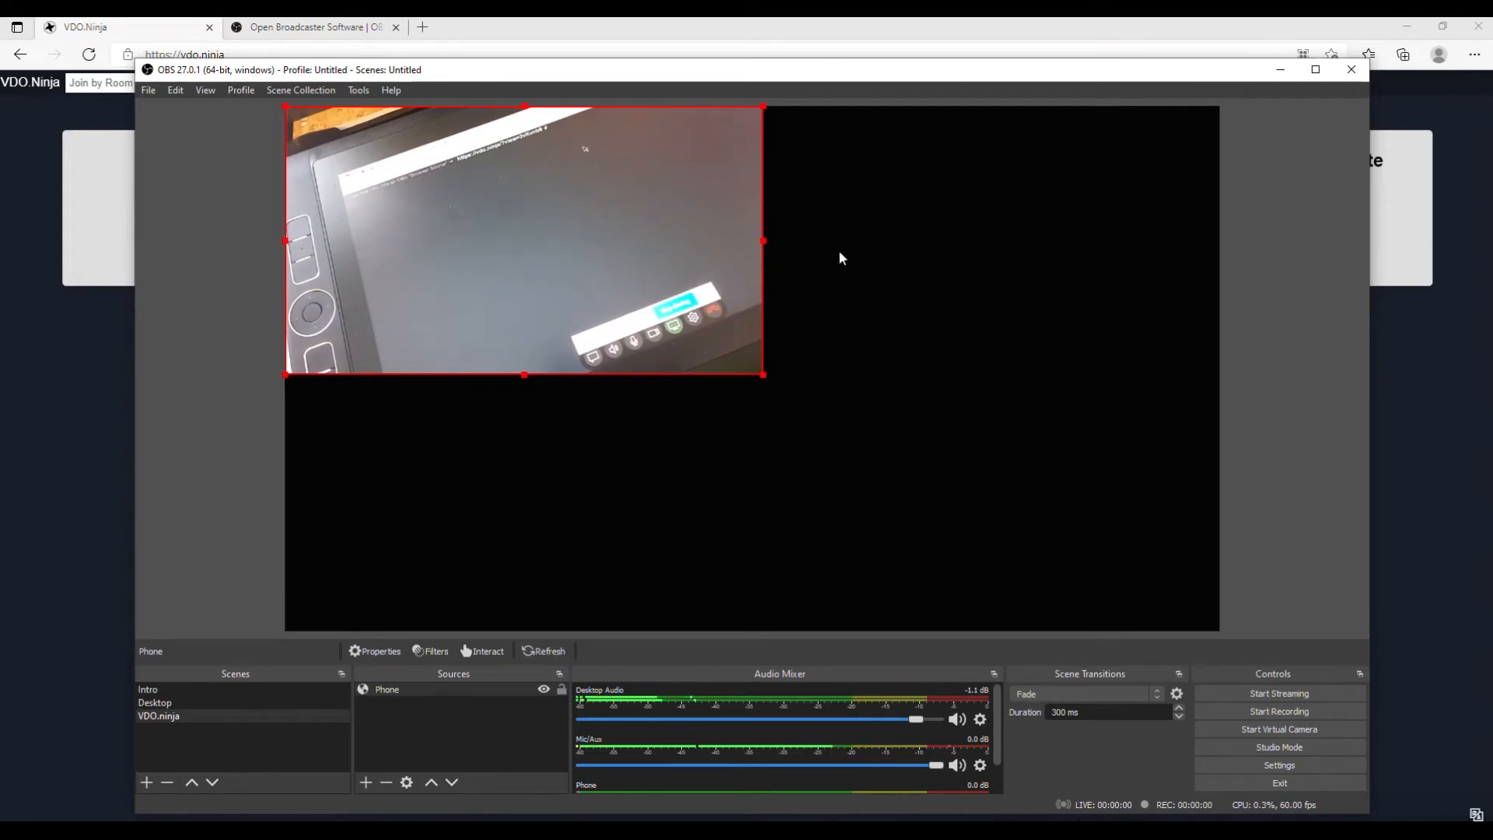
click(762, 381)
click(744, 361)
drag(766, 373, 699, 340)
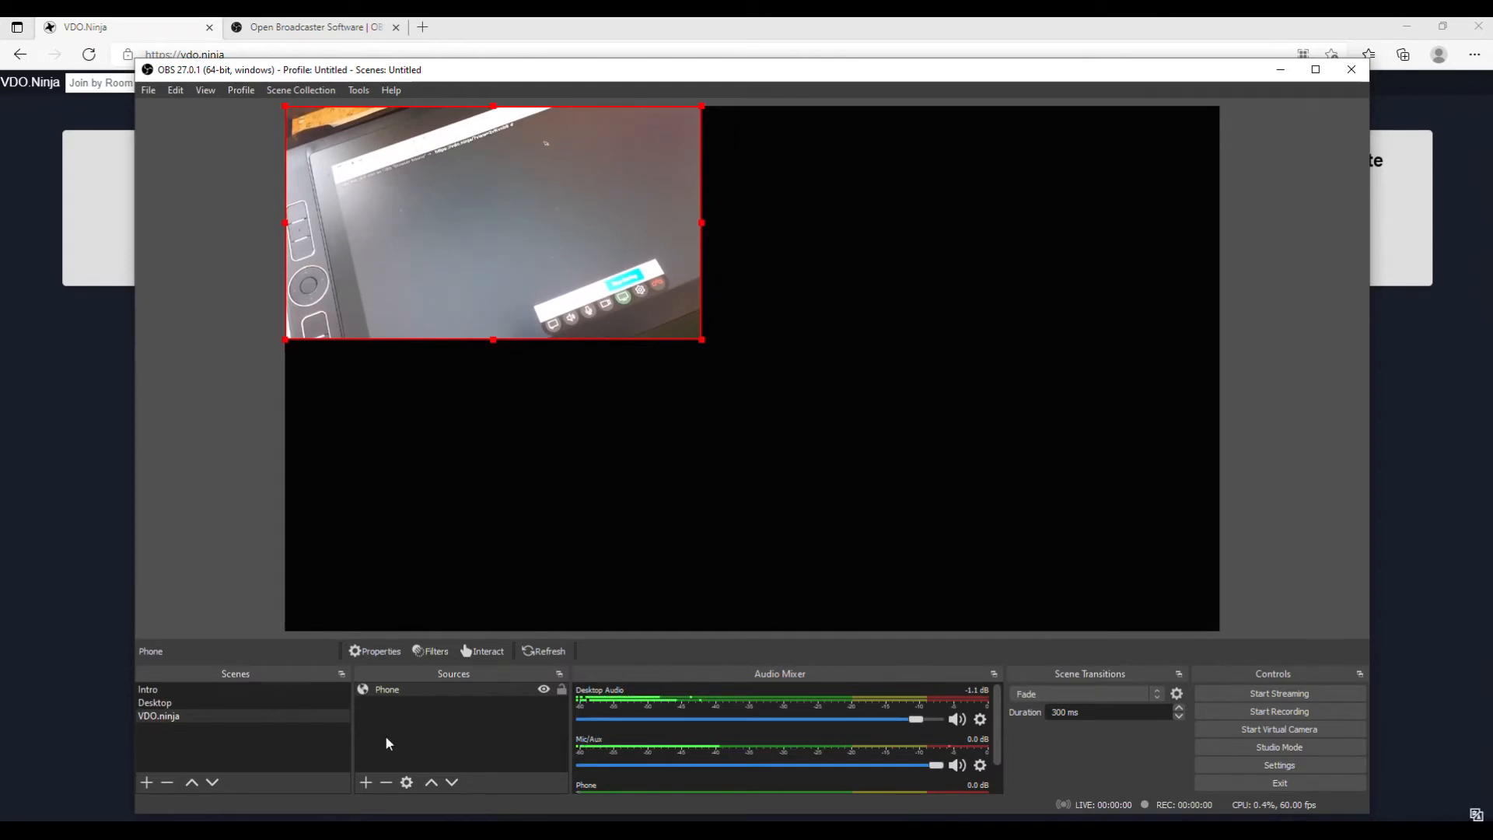
- Add a Browser source to the VDO.ninja scene named WebcamScreenFromScratchies
click(366, 781)
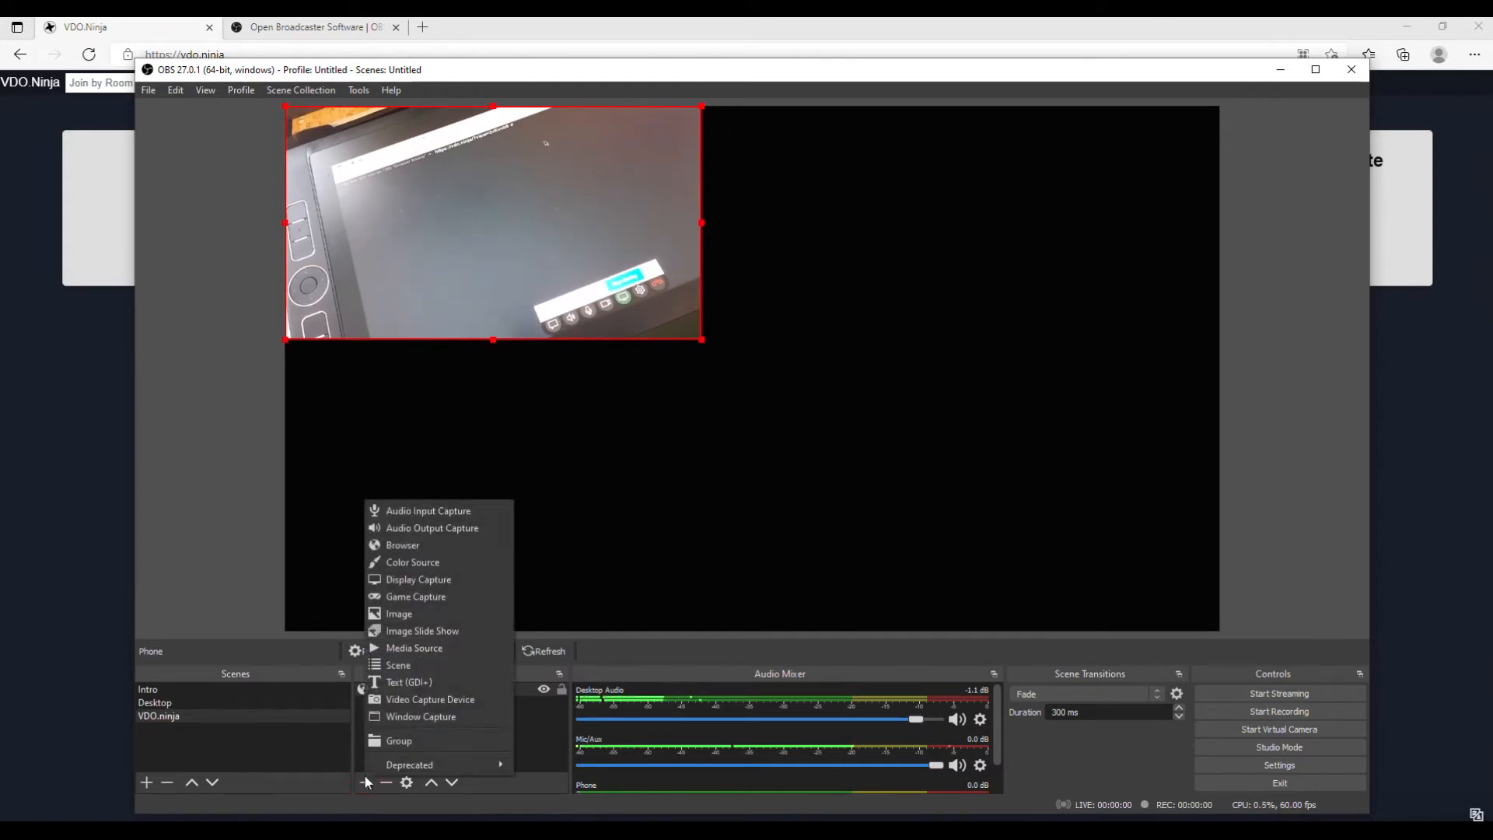
click(441, 545)
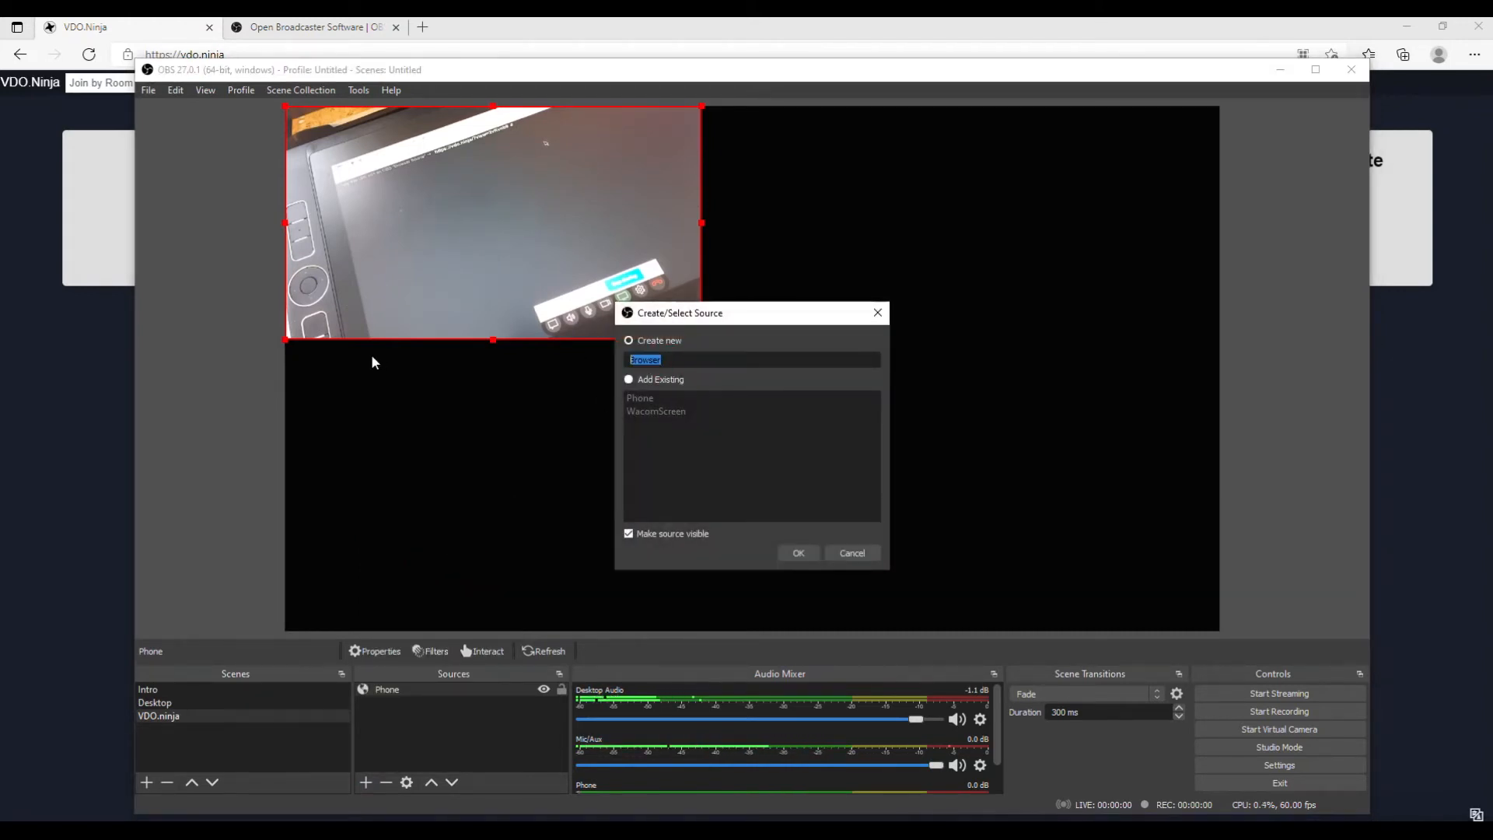
text(WebcamScreenFromScratchies)
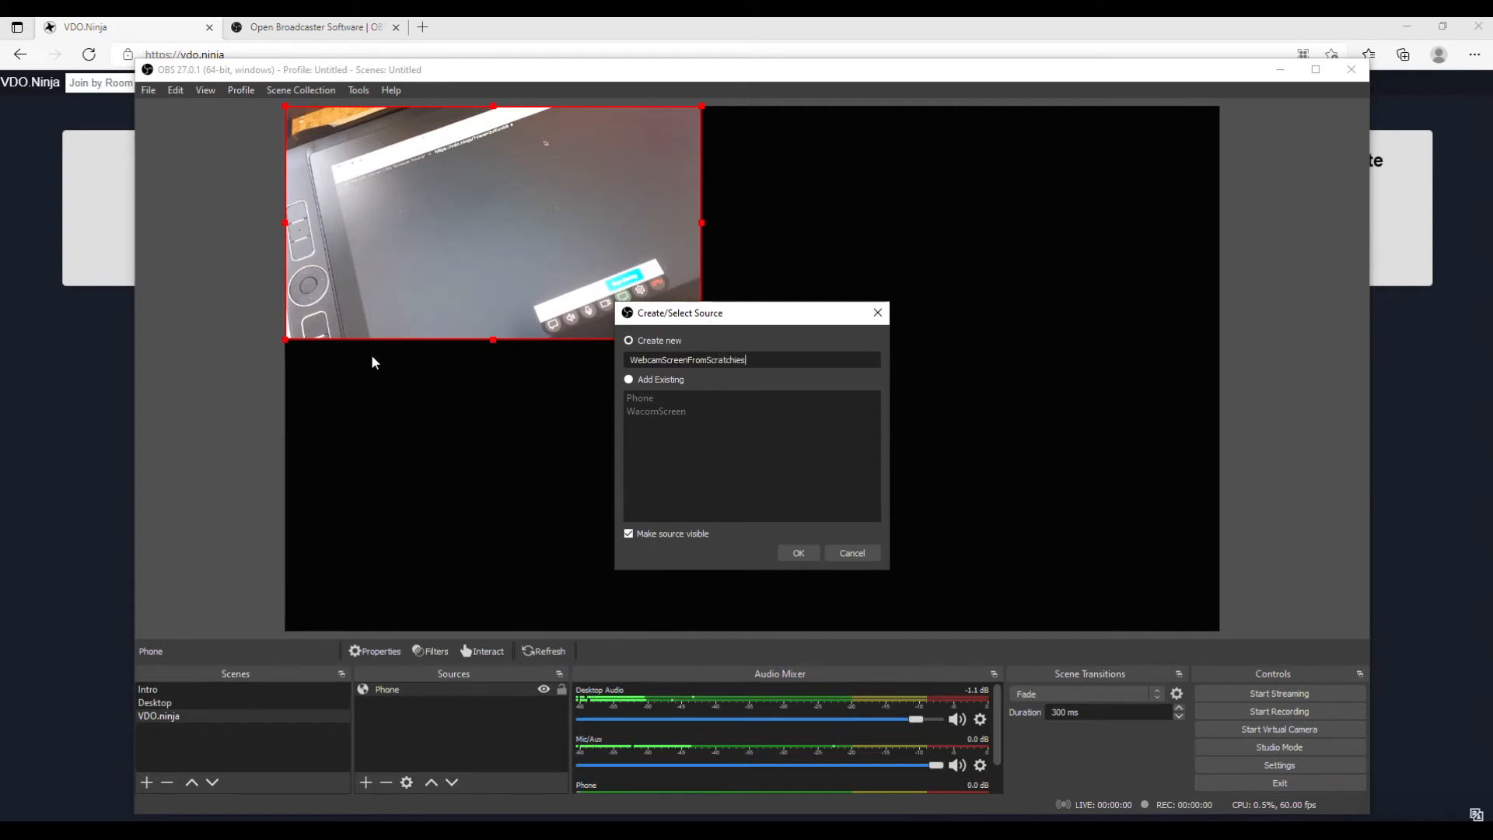
click(798, 552)
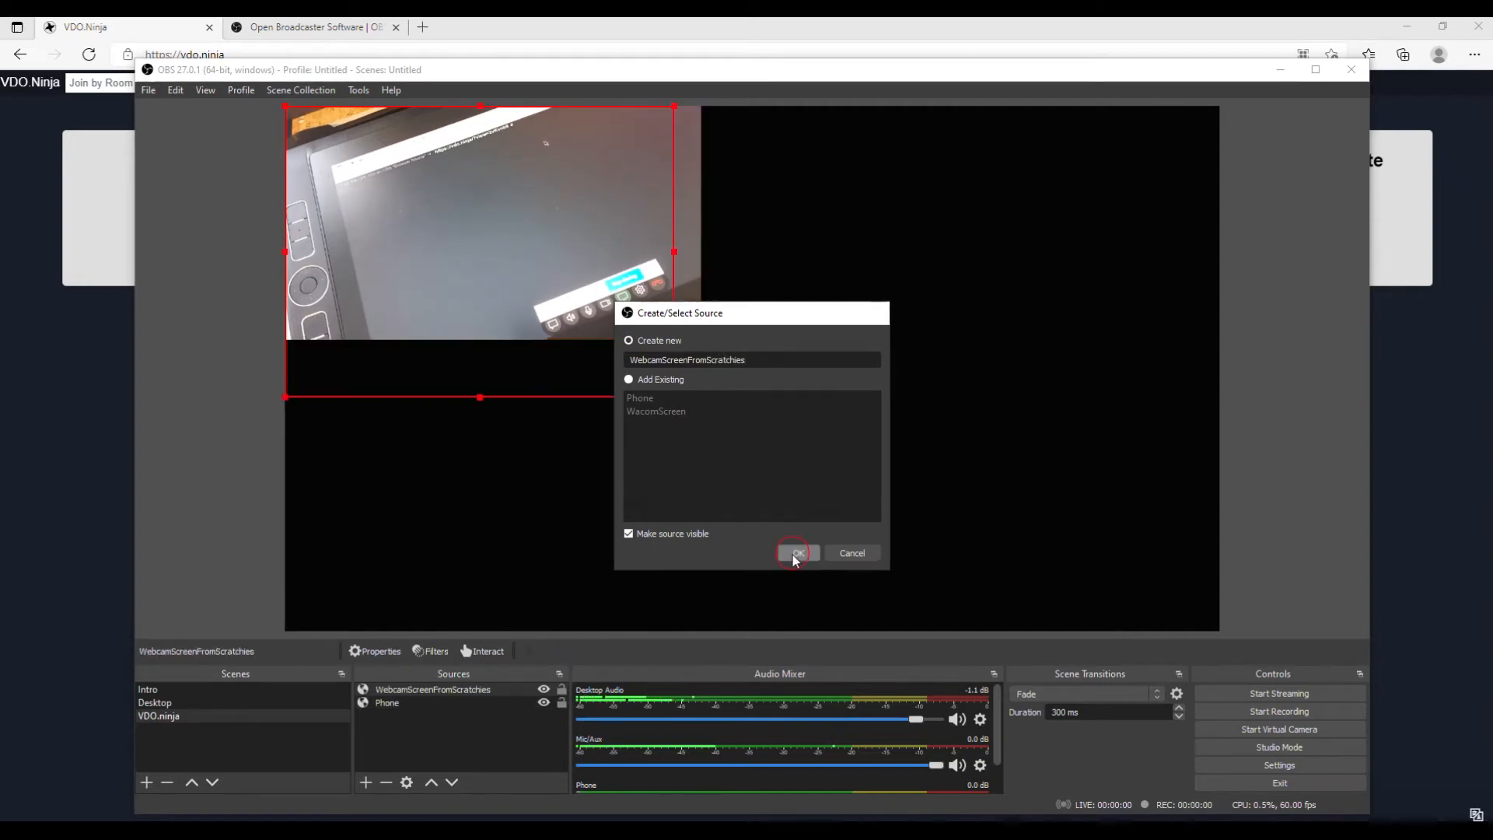
- Dismiss the new WebcamScreenFromScratchies settings, leaving its default placeholder page
drag(762, 247, 890, 160)
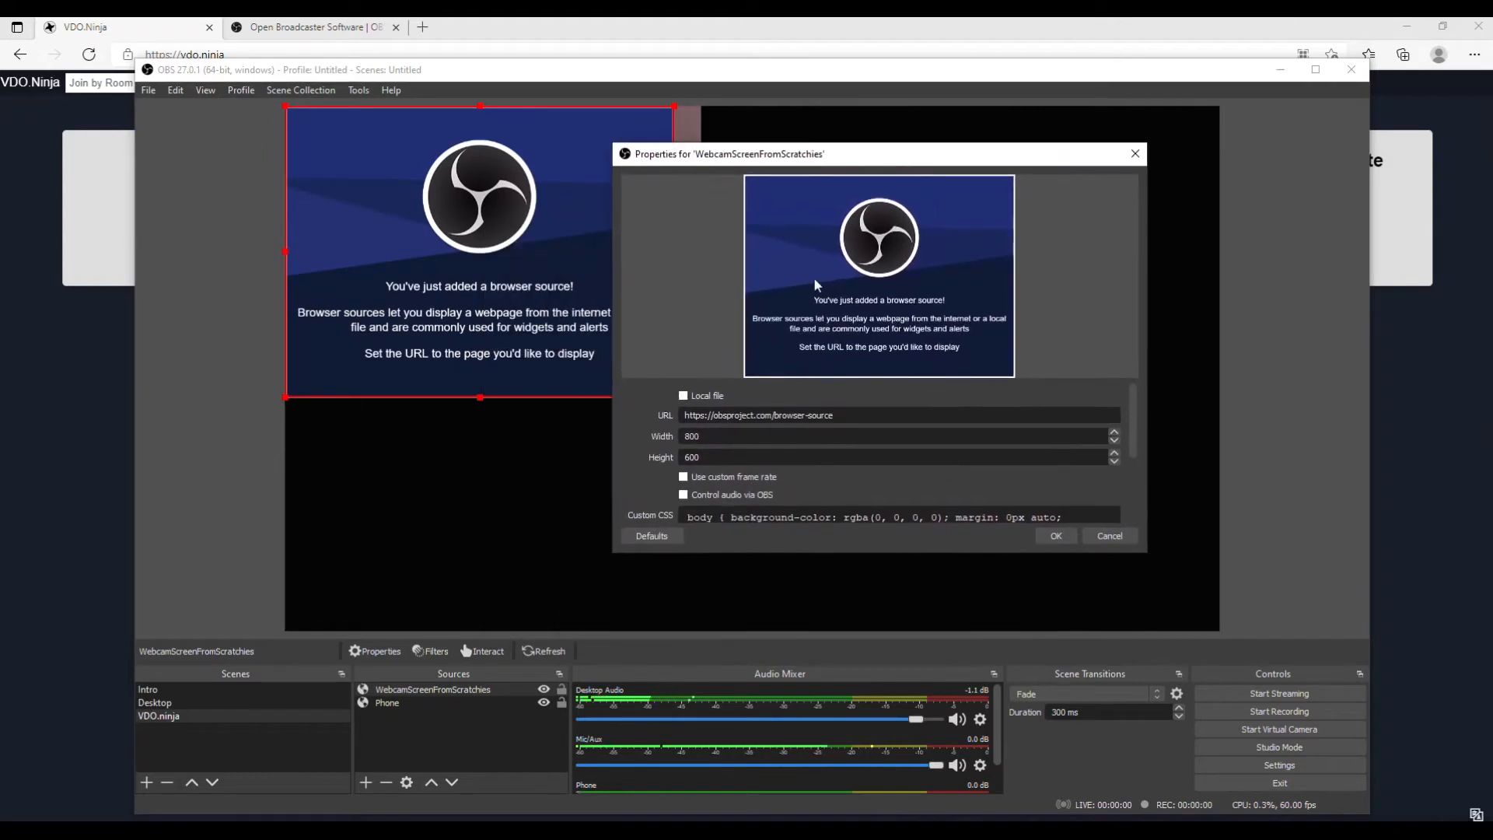
triple_click(792, 414)
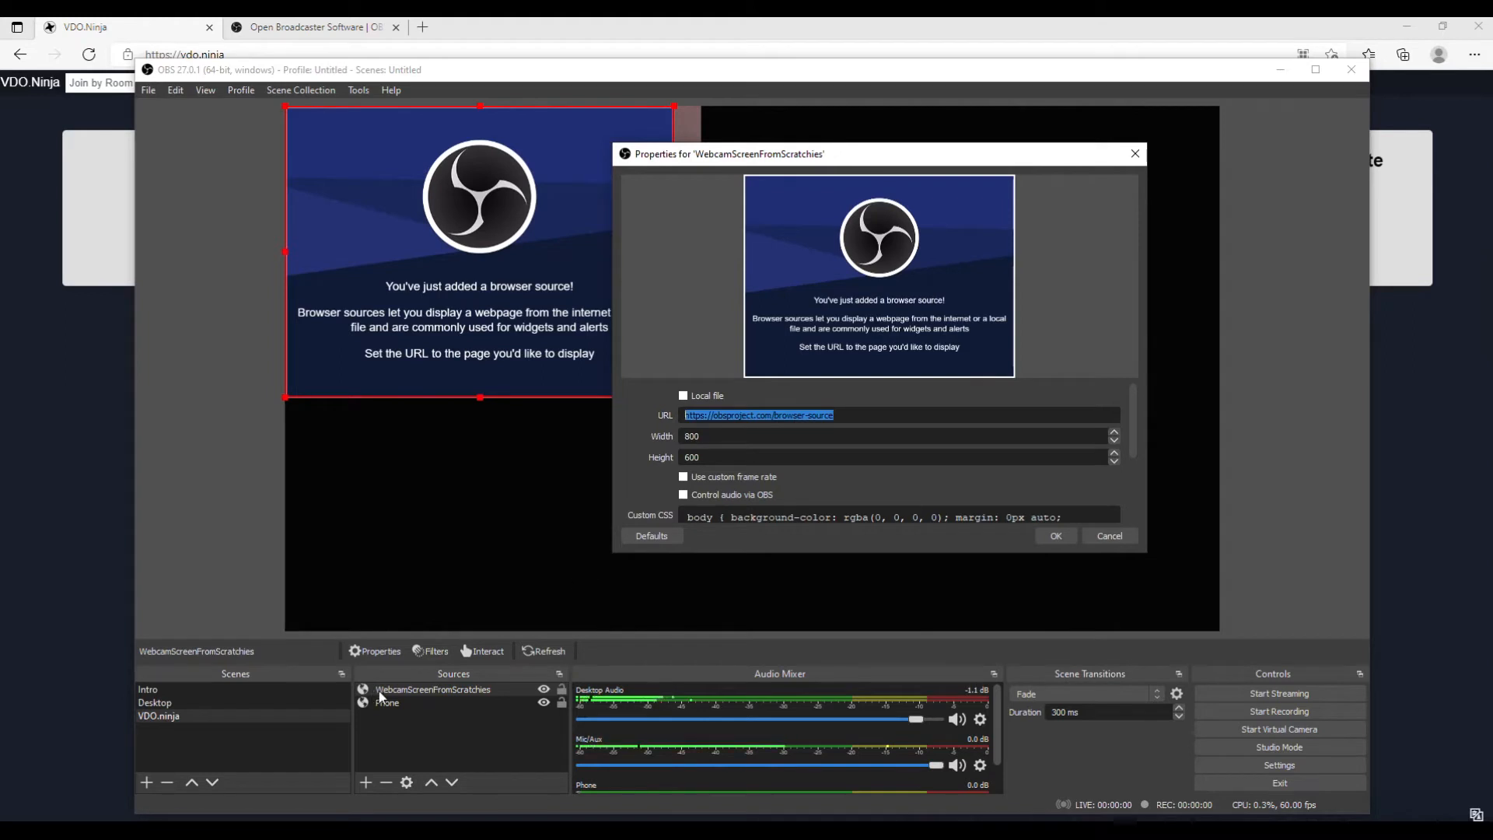
click(1110, 537)
double_click(392, 702)
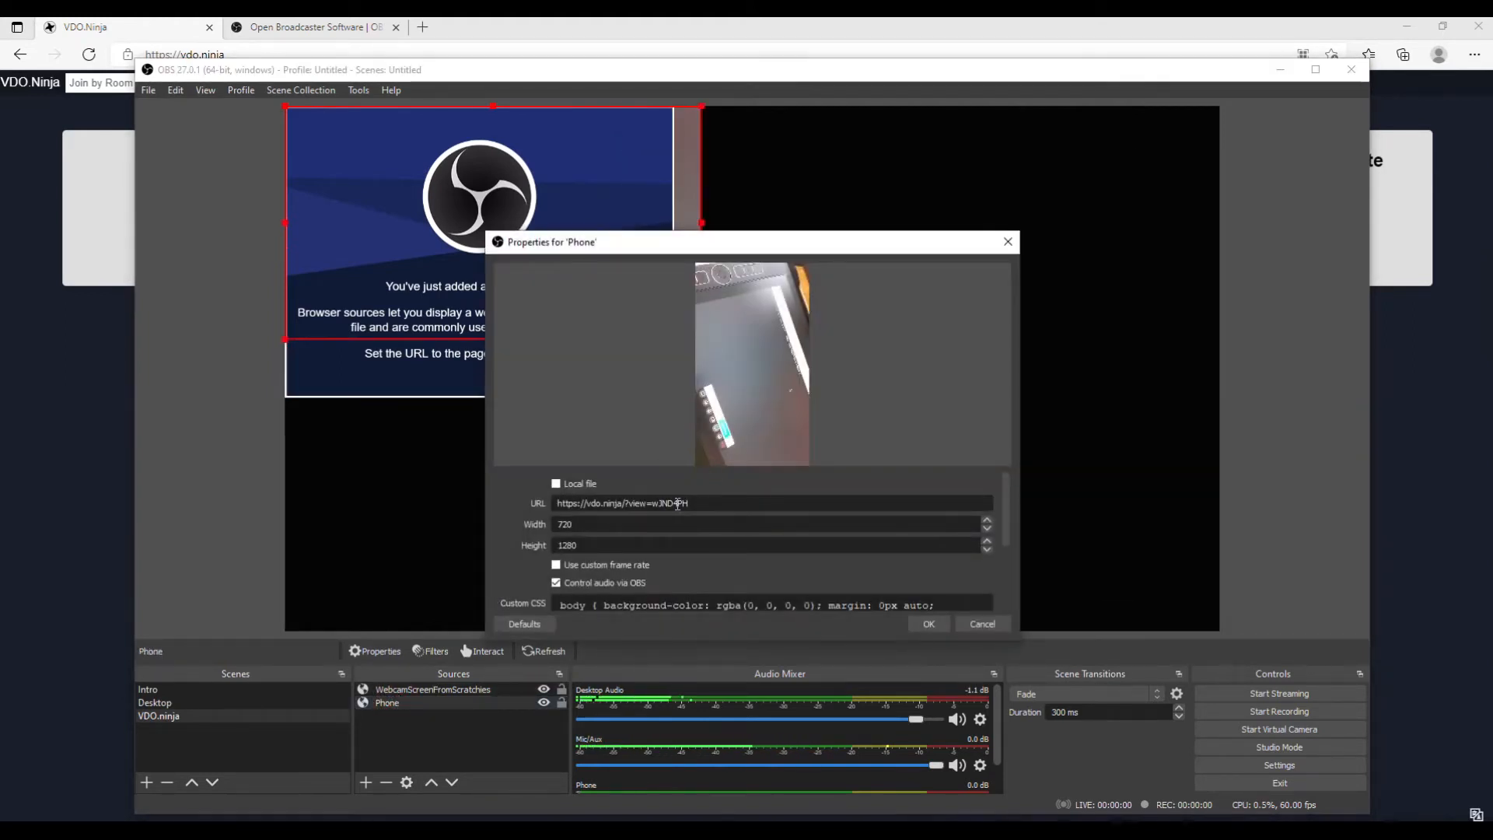
drag(652, 504, 343, 467)
key(ctrl+c)
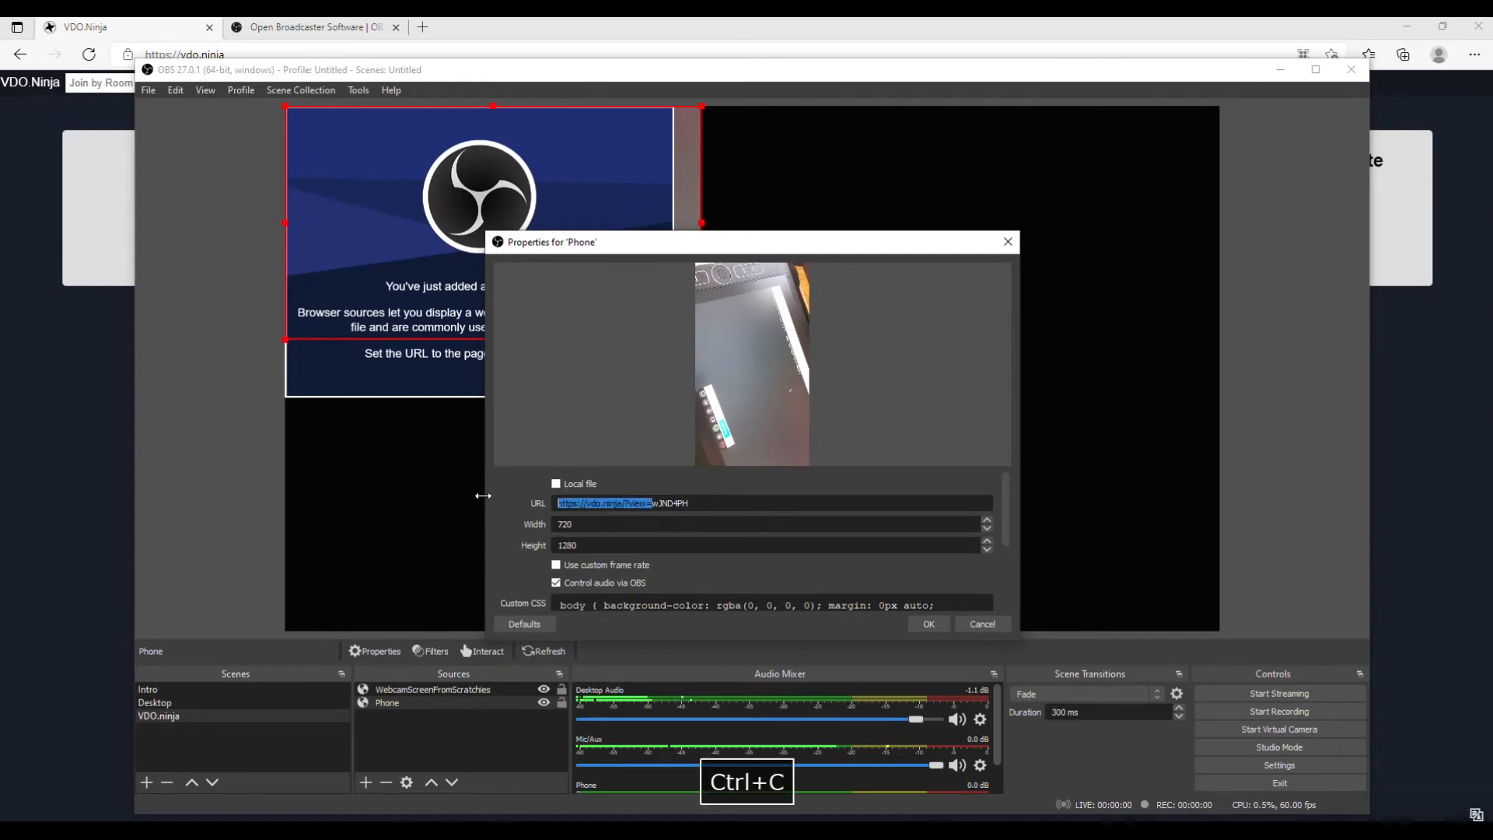
- Set WebcamScreenFromScratchies' URL to the vdo.ninja view link with ID 2vKvnb and enable Control audio via OBS
click(1009, 242)
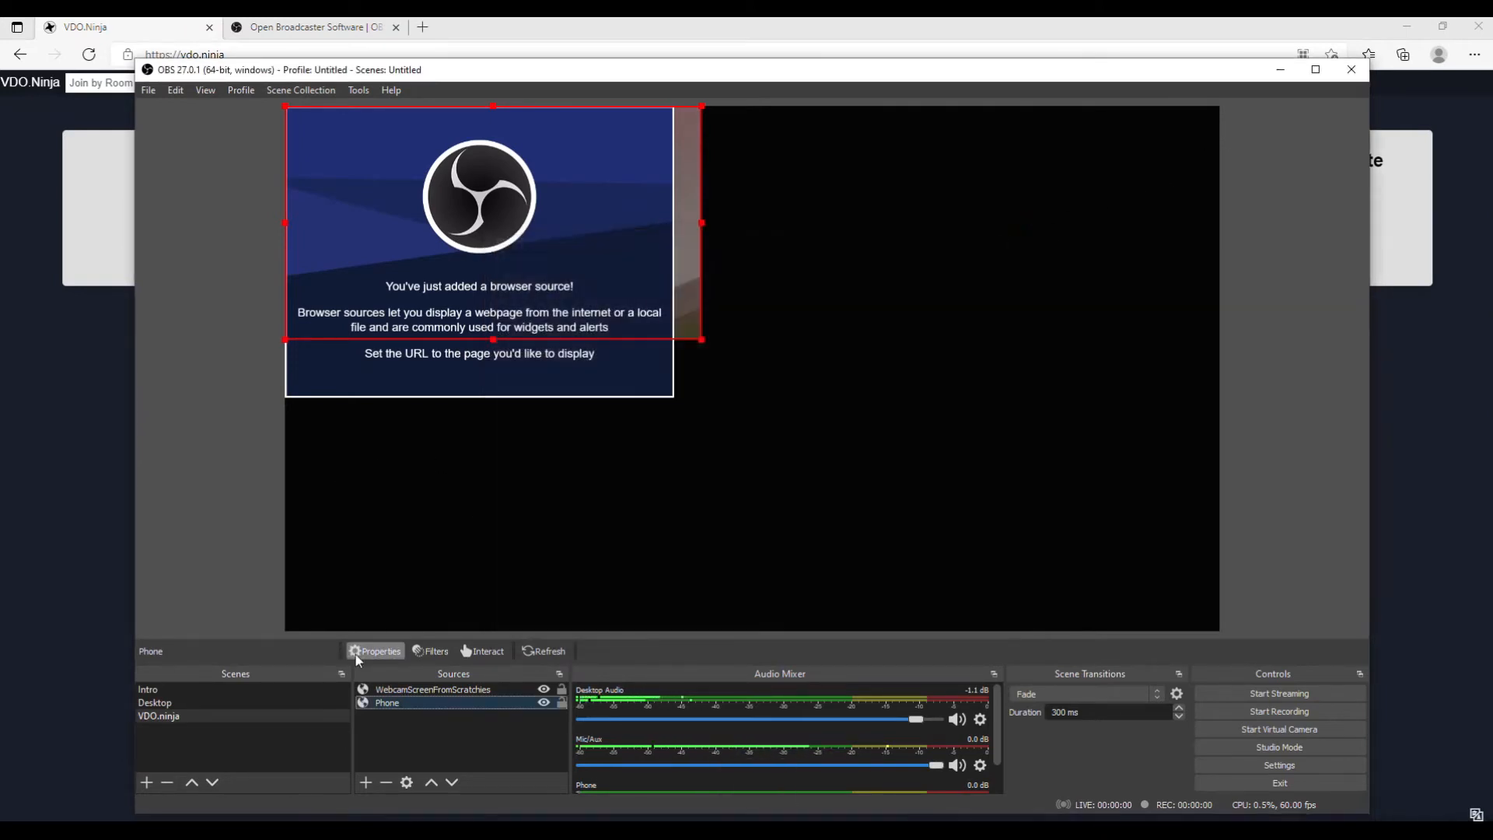
click(434, 690)
double_click(434, 689)
triple_click(661, 503)
key(ctrl+v)
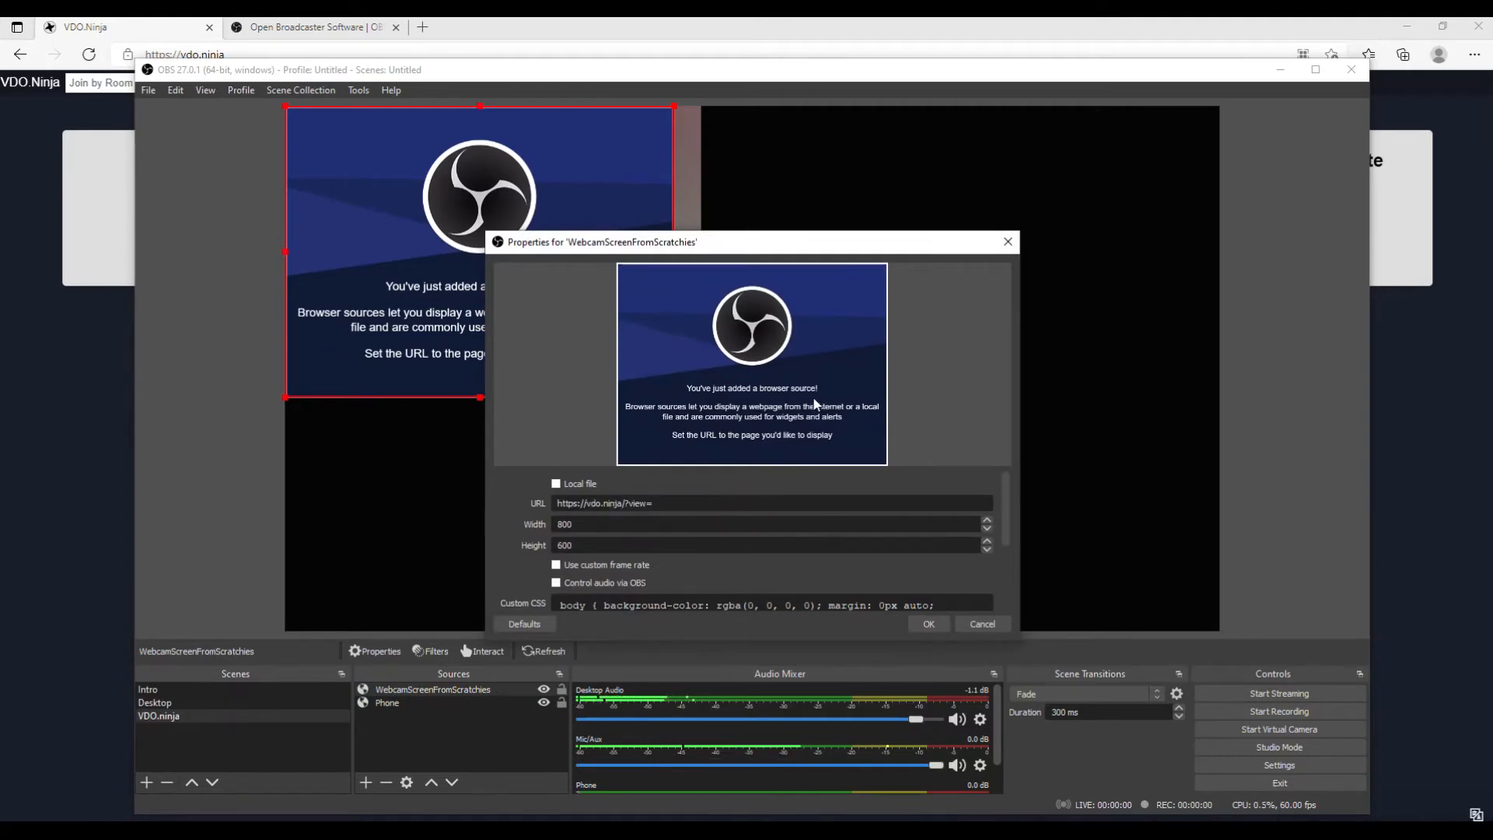
text(2vKvnb9)
click(607, 585)
click(941, 619)
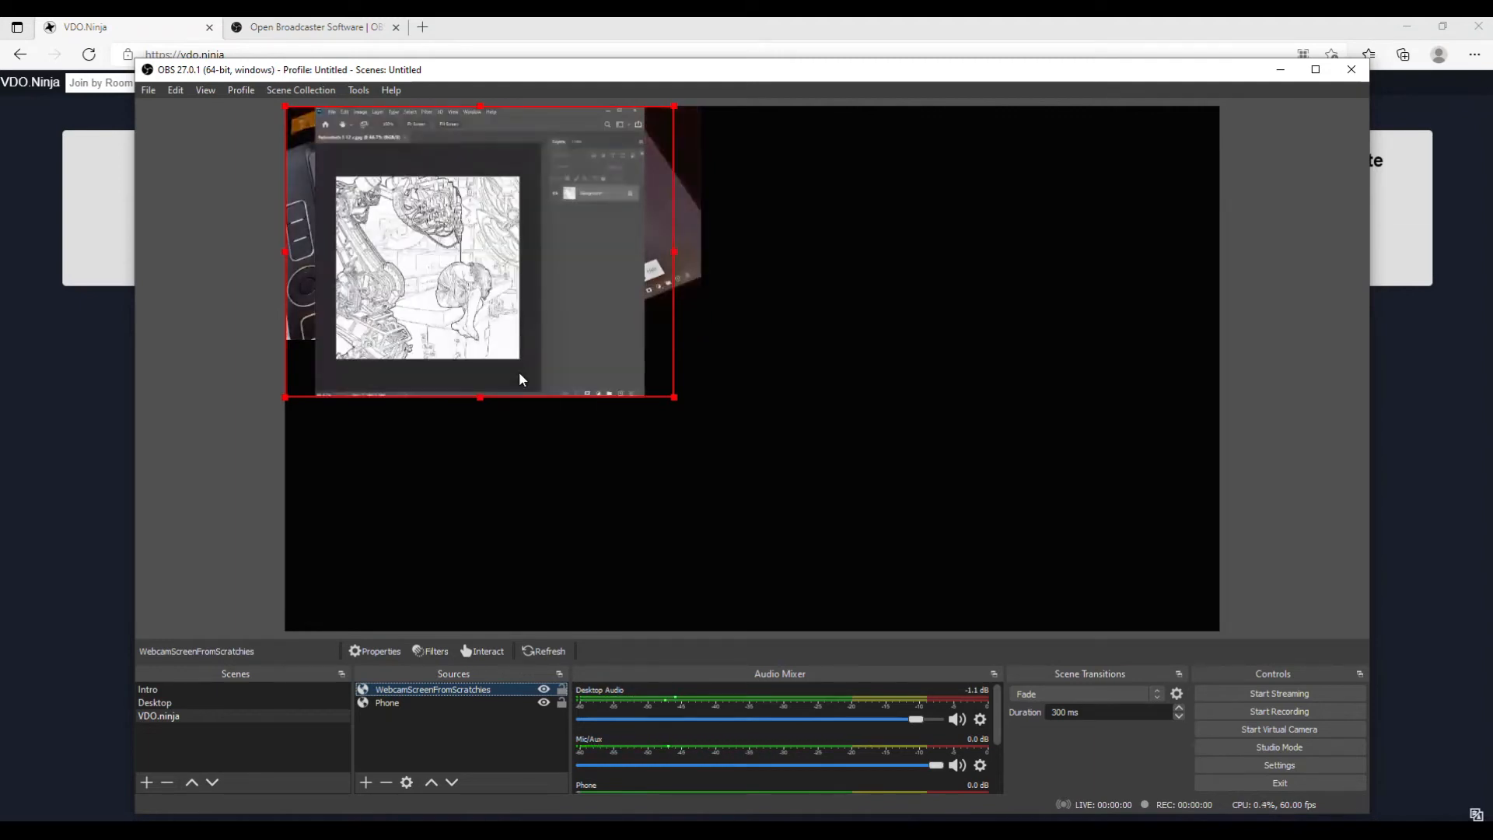
- Move the WebcamScreenFromScratchies screen share to the canvas's right side and stretch it to full height
drag(603, 353, 1159, 301)
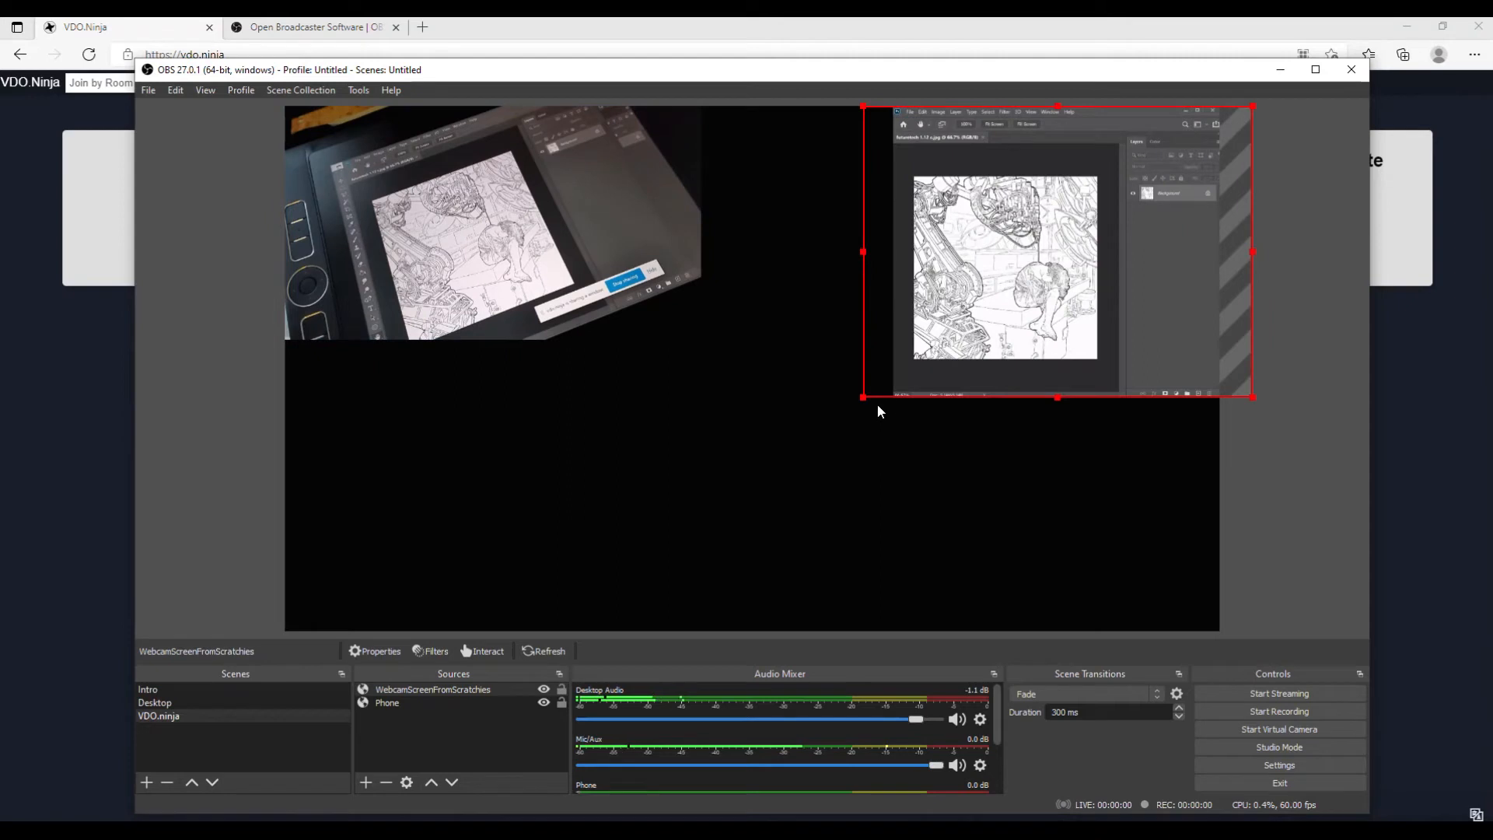
drag(860, 398, 553, 603)
drag(854, 375, 876, 373)
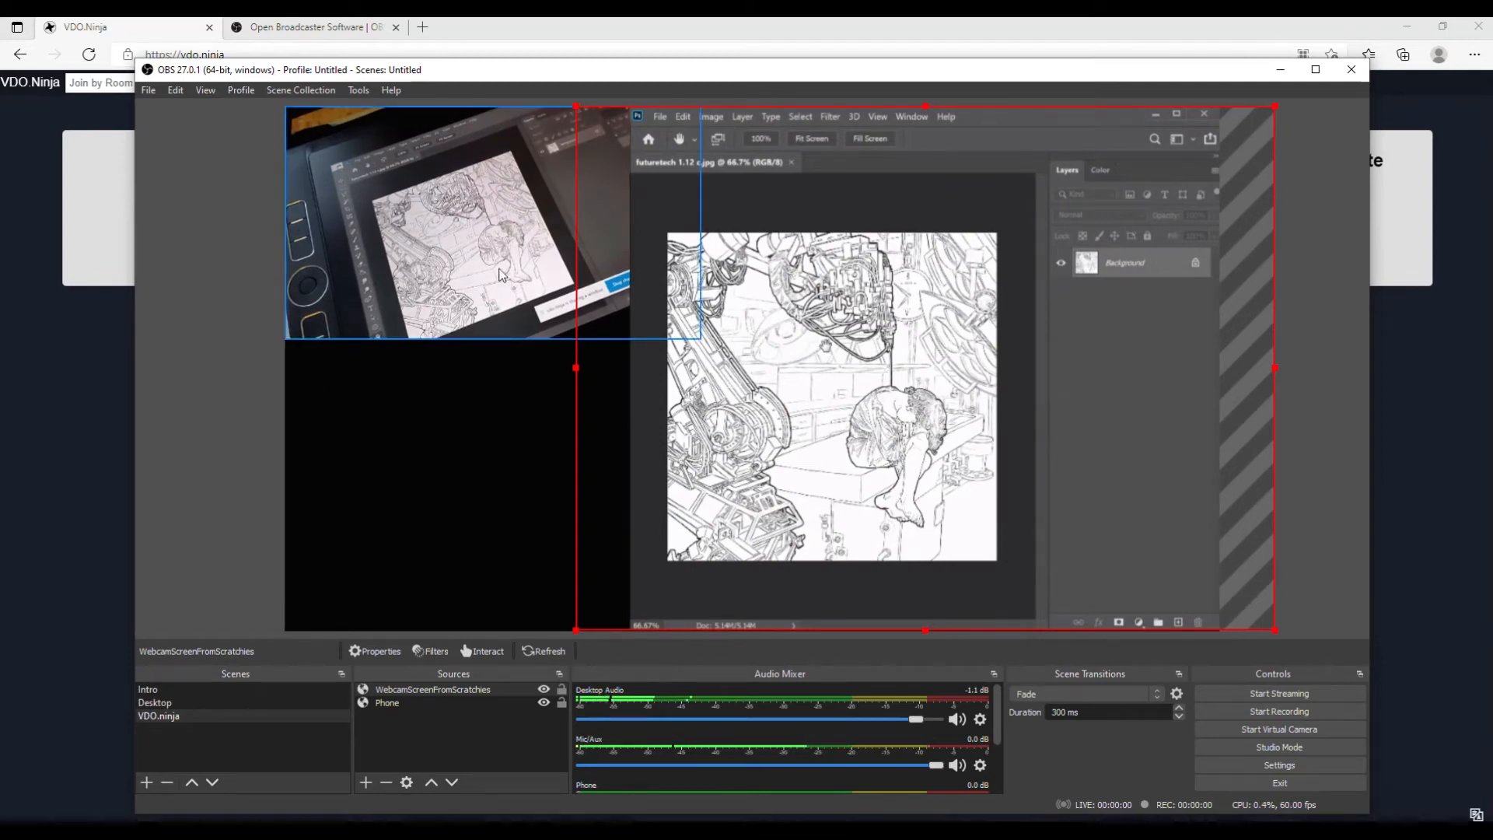
- Nudge the screen share right, then shrink the Phone feed slightly so it doesn't overlap
drag(1085, 352, 1147, 346)
click(432, 181)
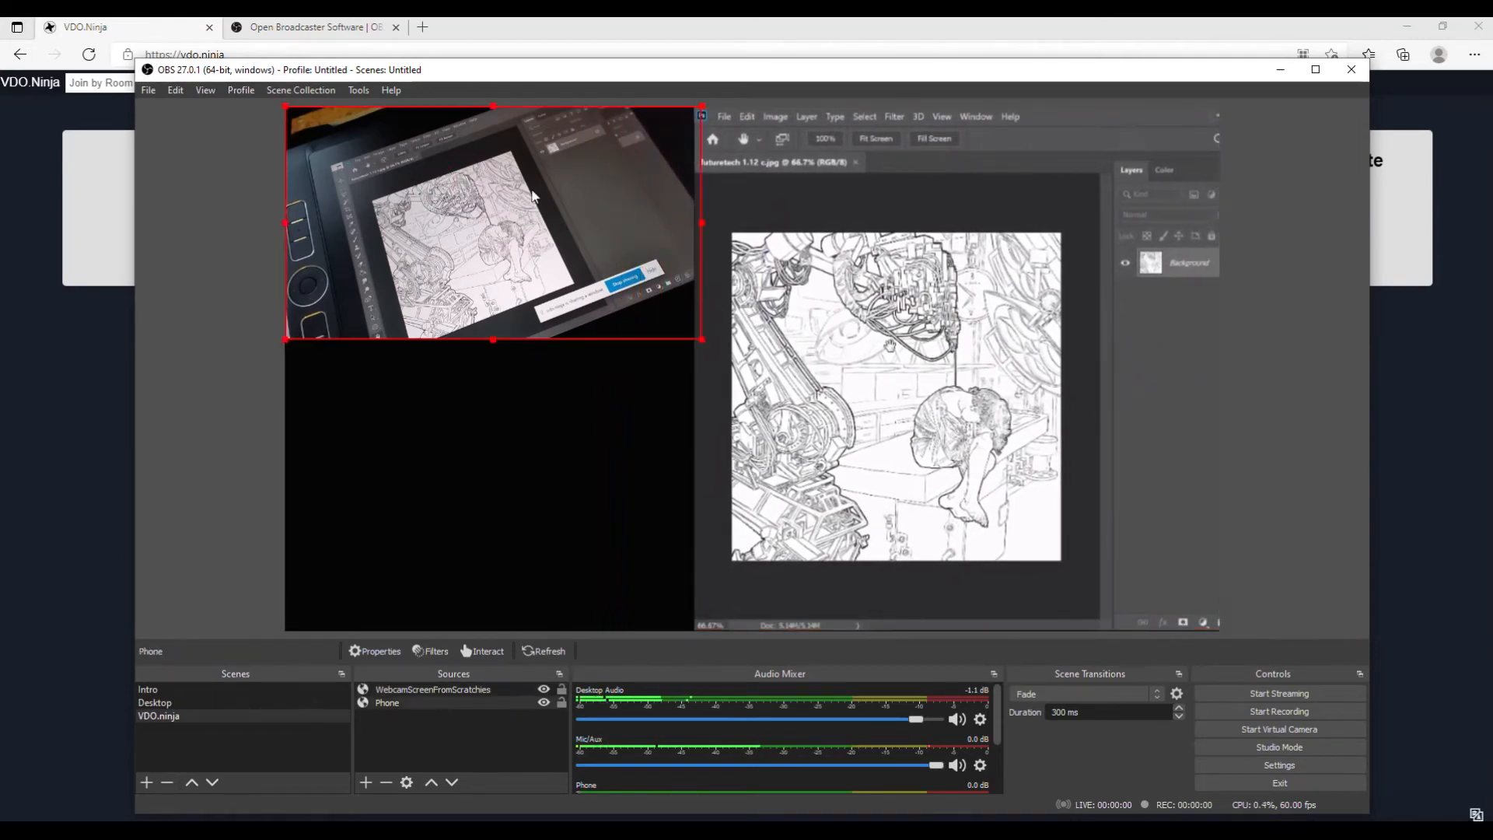
drag(698, 342, 694, 337)
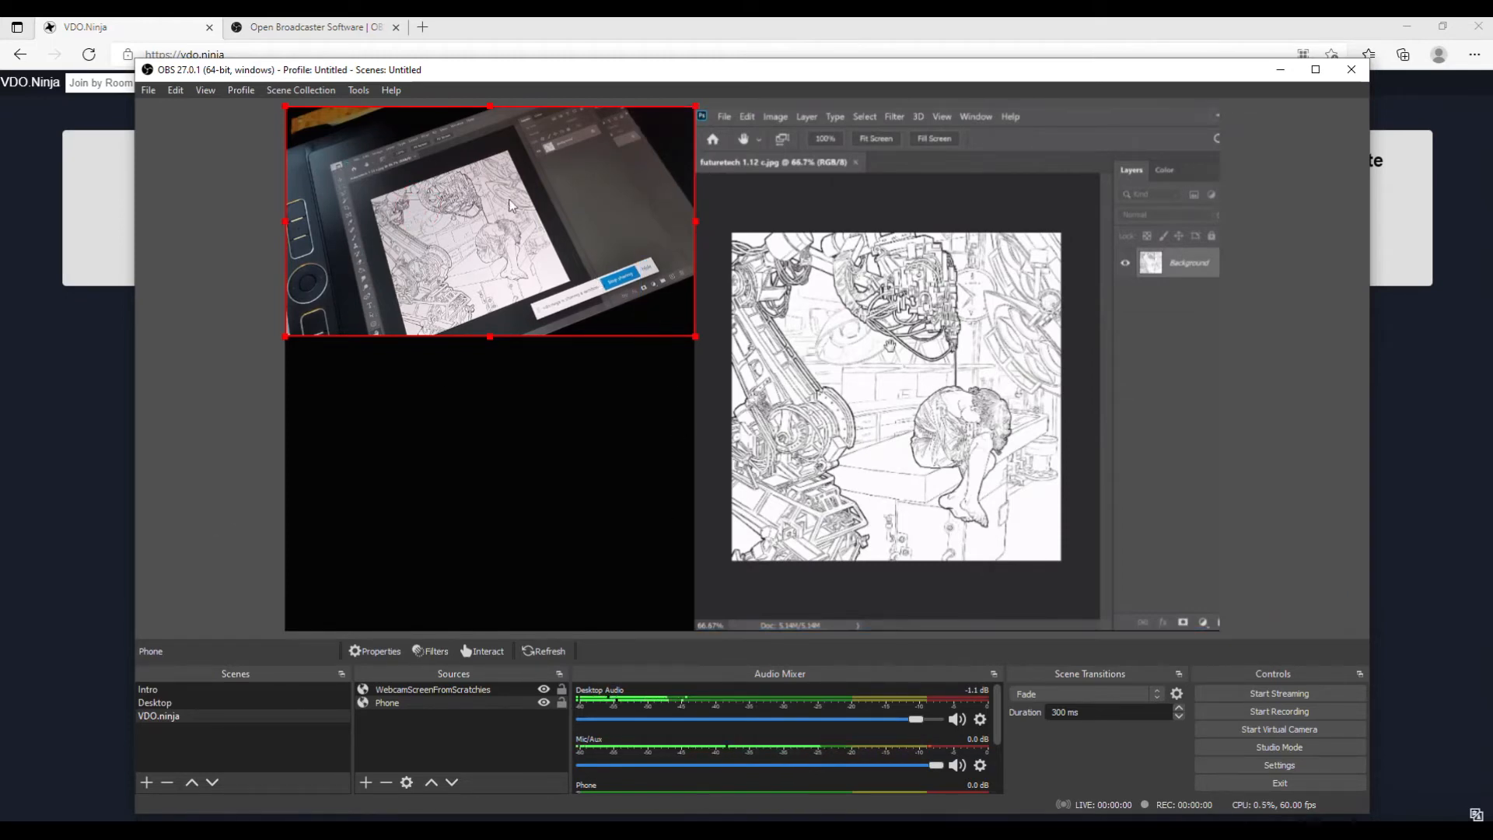
click(424, 702)
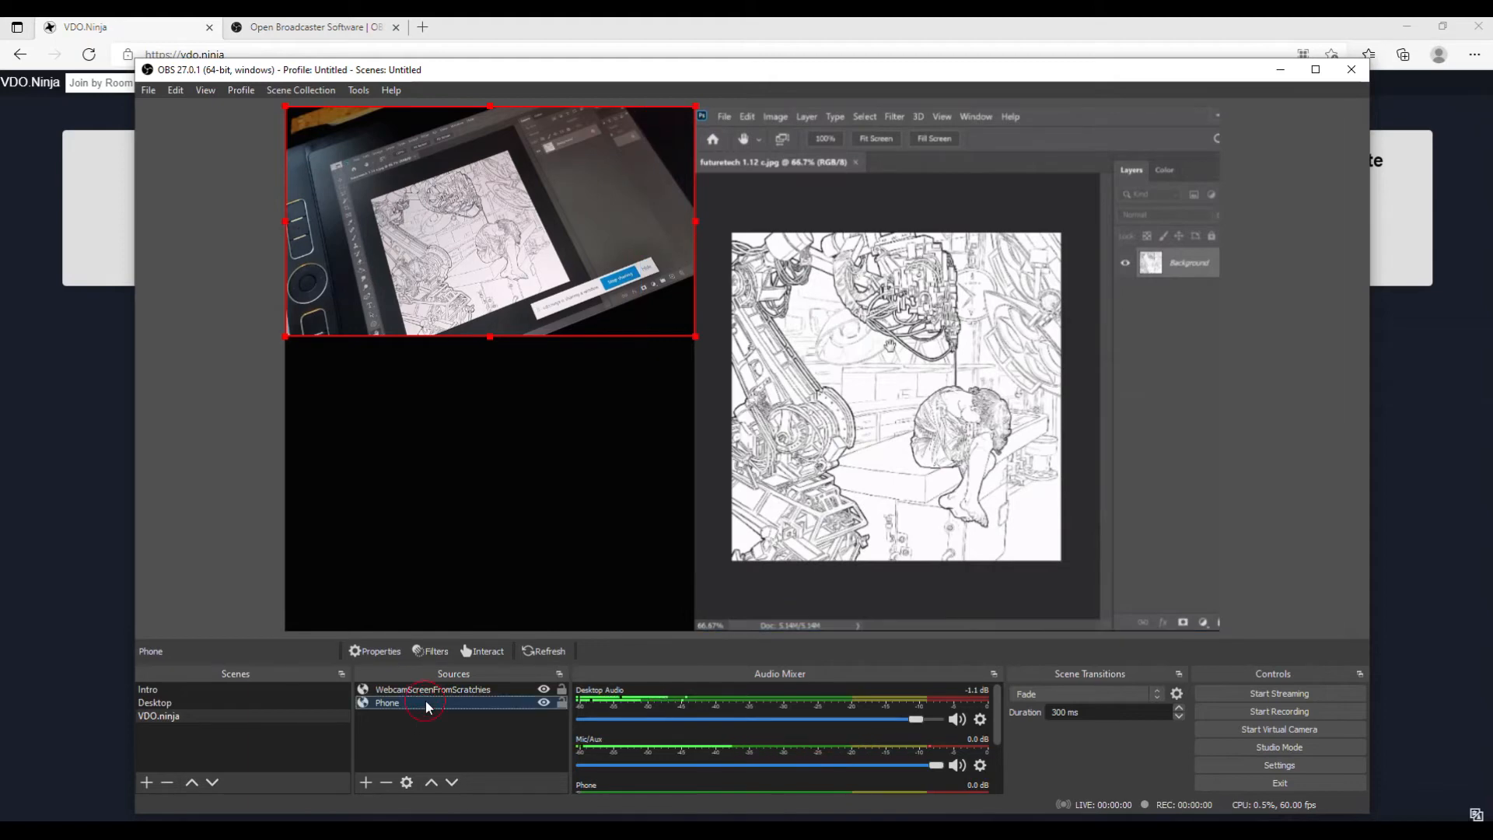
double_click(433, 704)
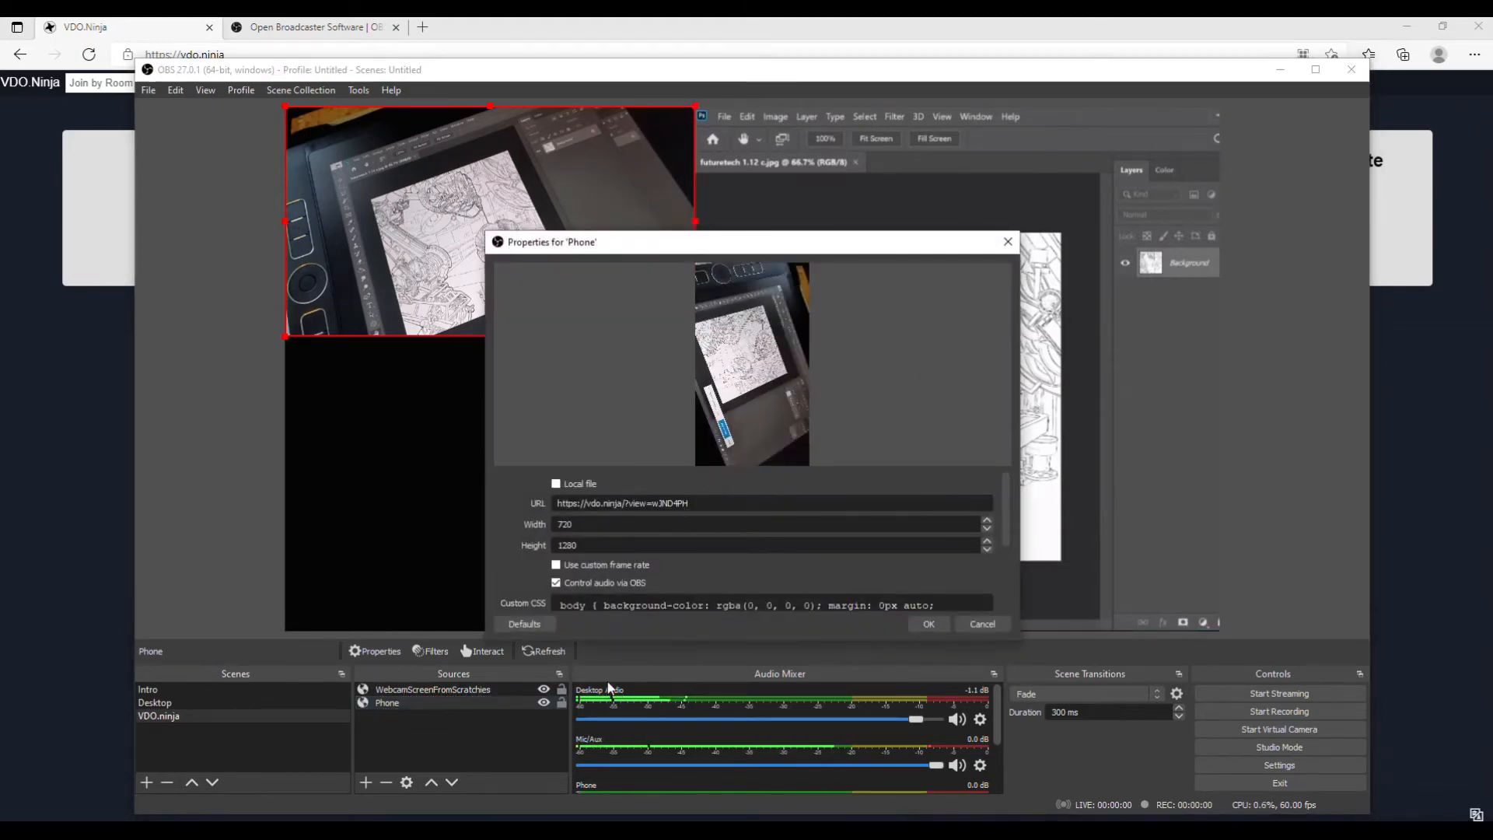
drag(698, 251, 933, 279)
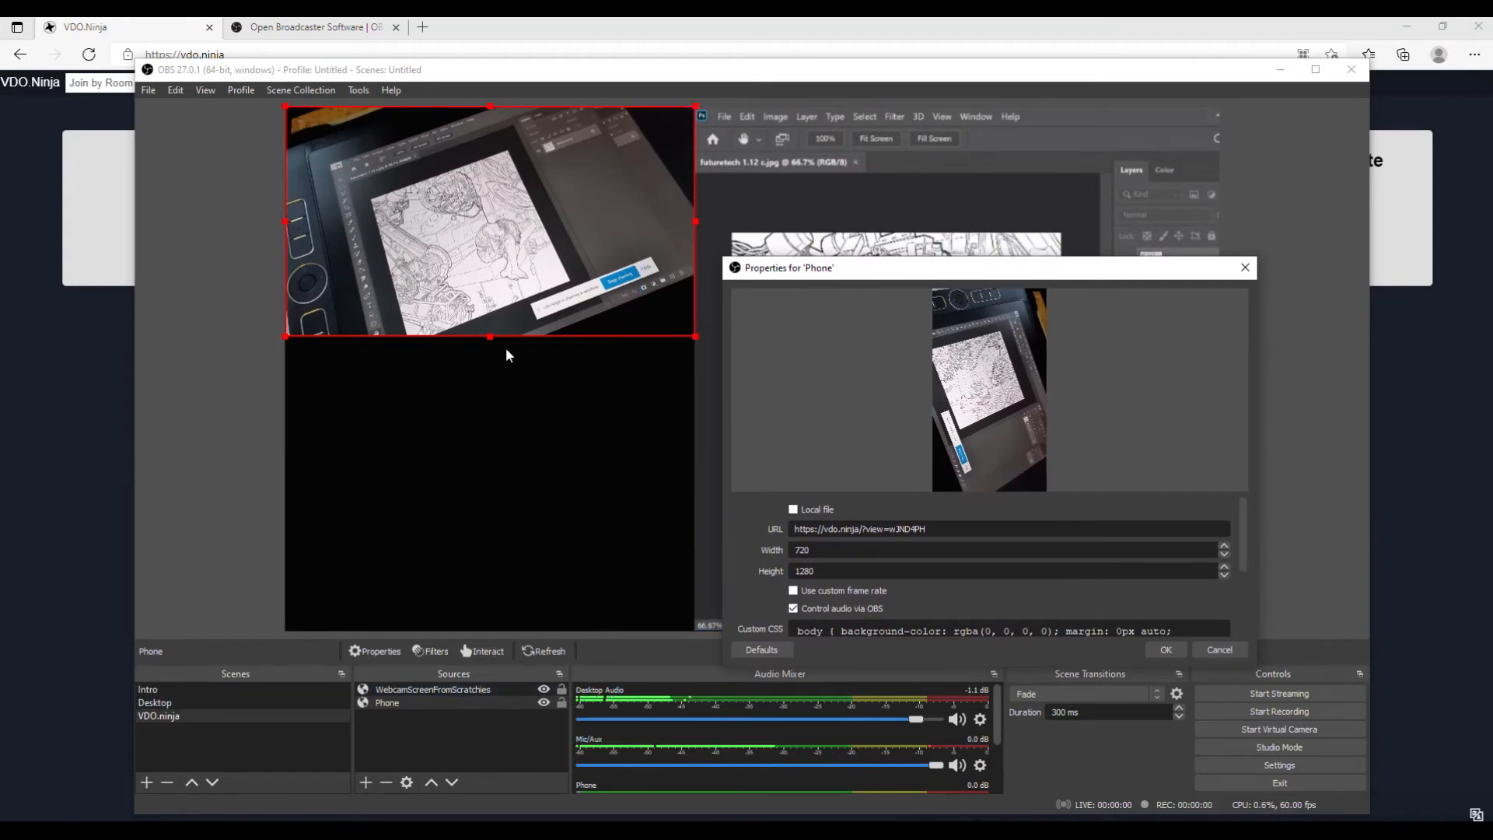
click(628, 128)
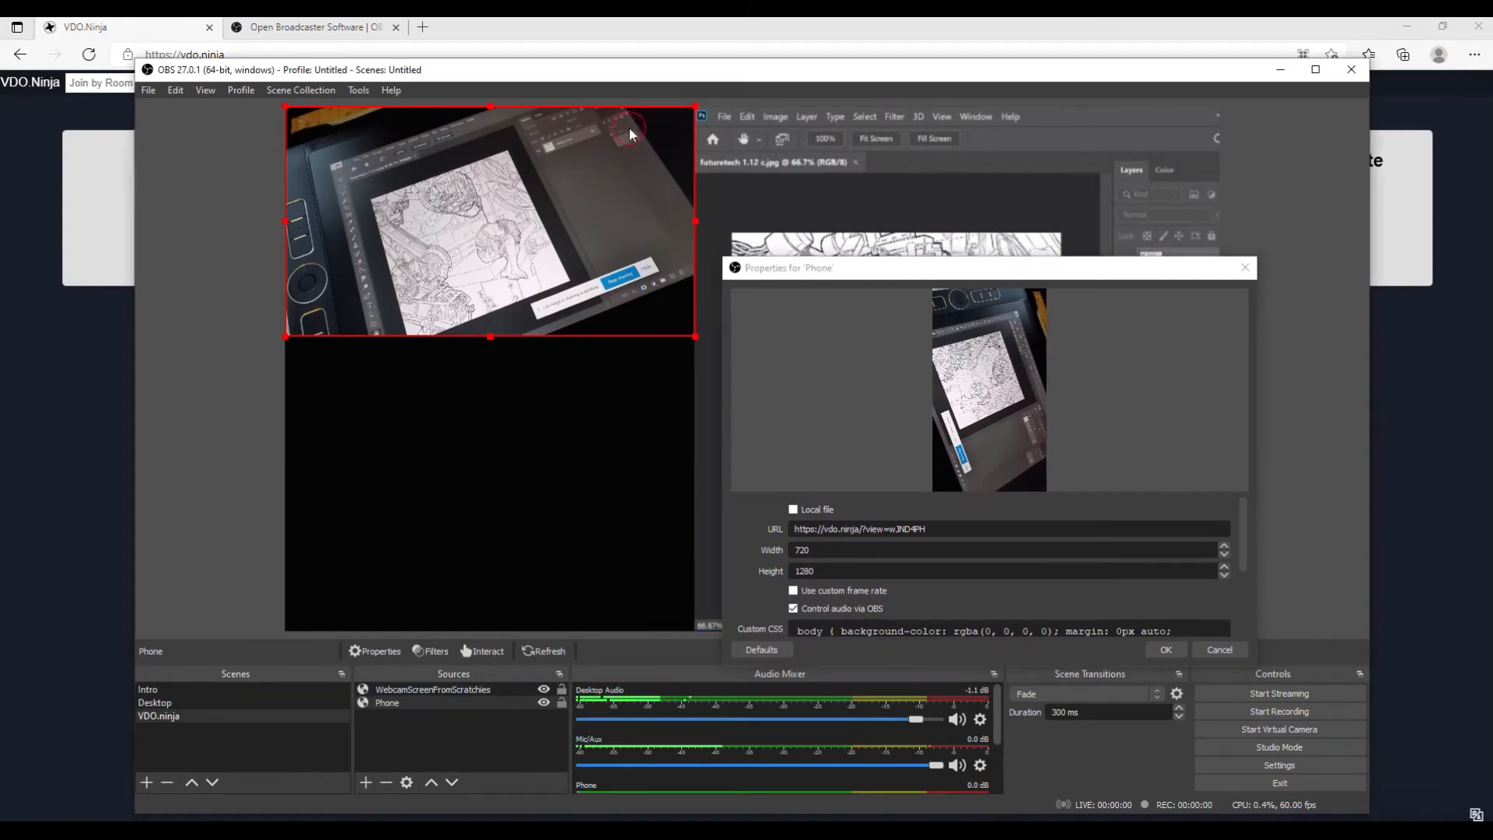
click(1247, 268)
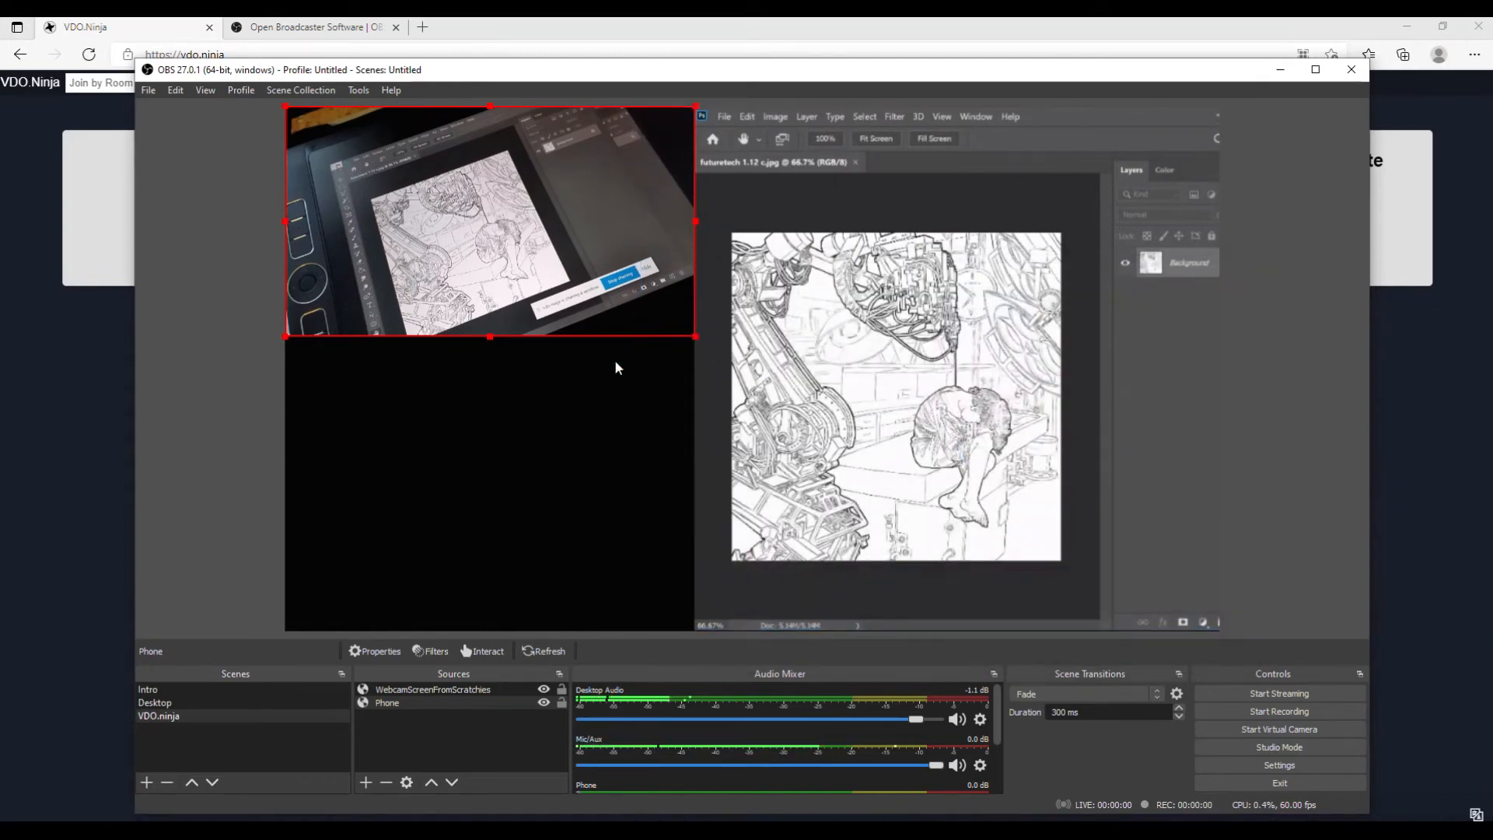
- Enlarge the Phone feed and raise it above WebcamScreenFromScratchies with Order > Move Up
drag(694, 335, 1007, 567)
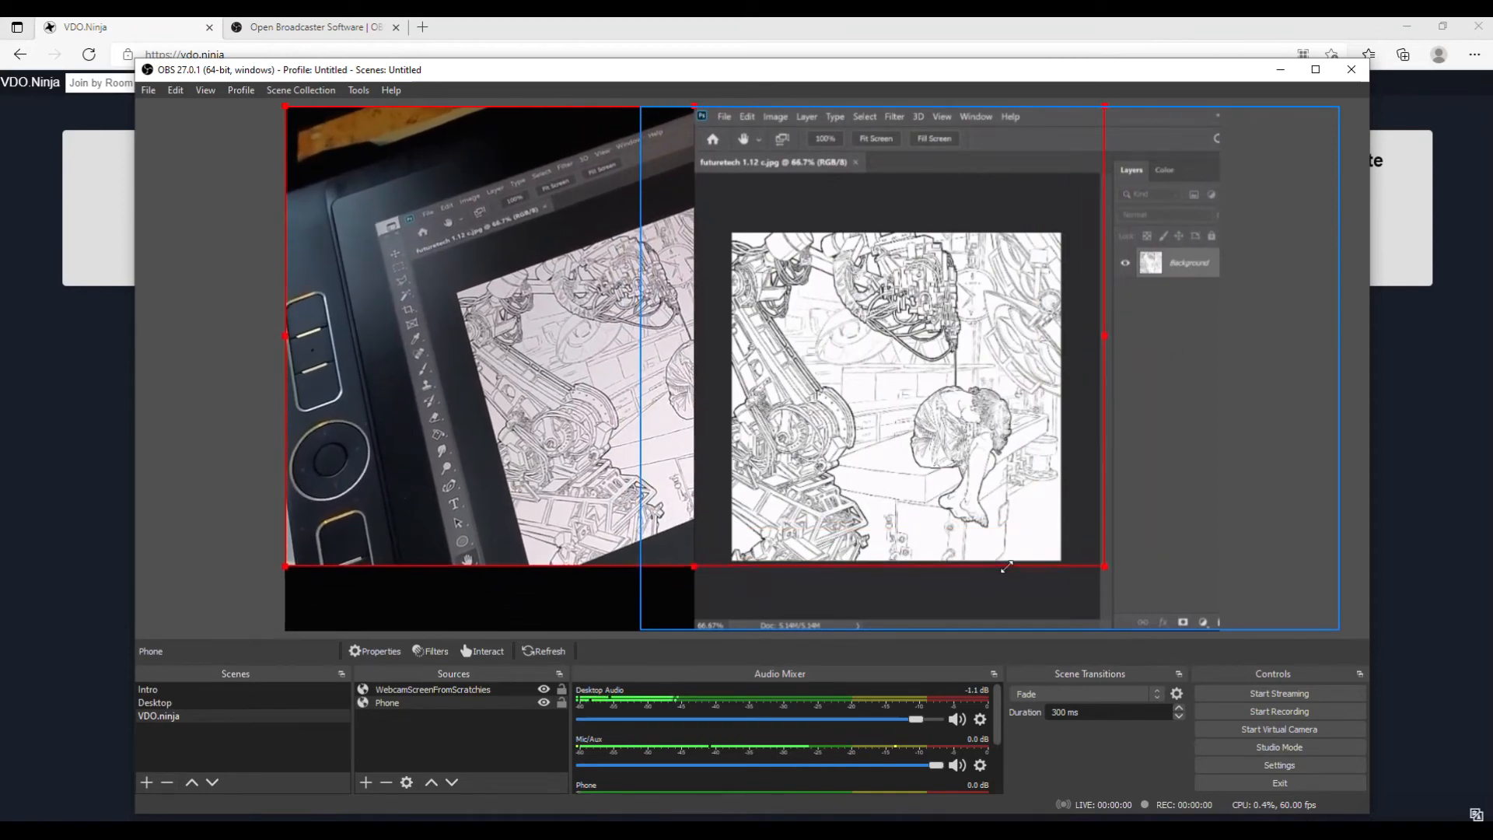
right_click(606, 231)
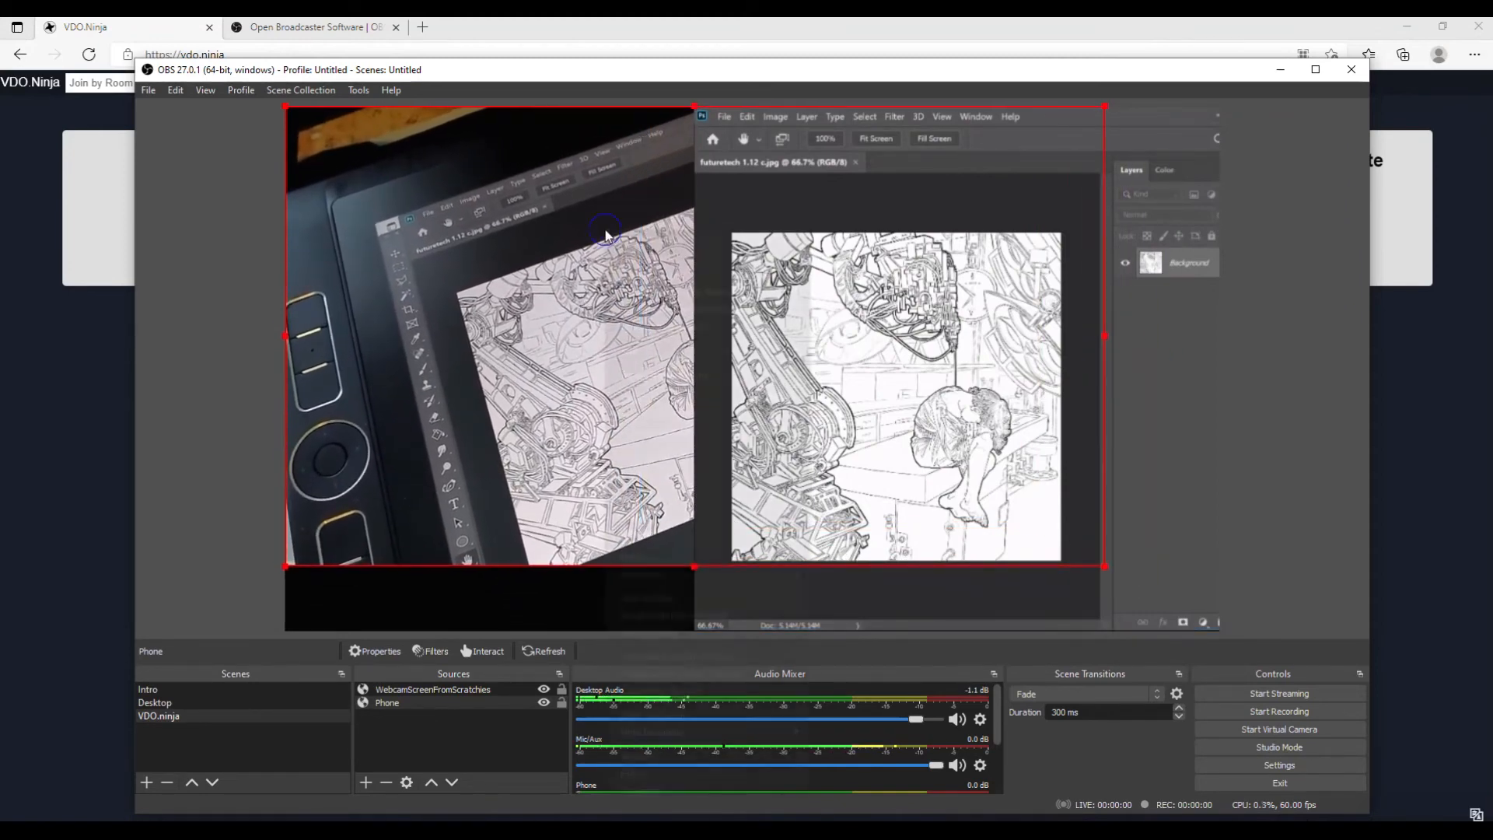
click(1012, 215)
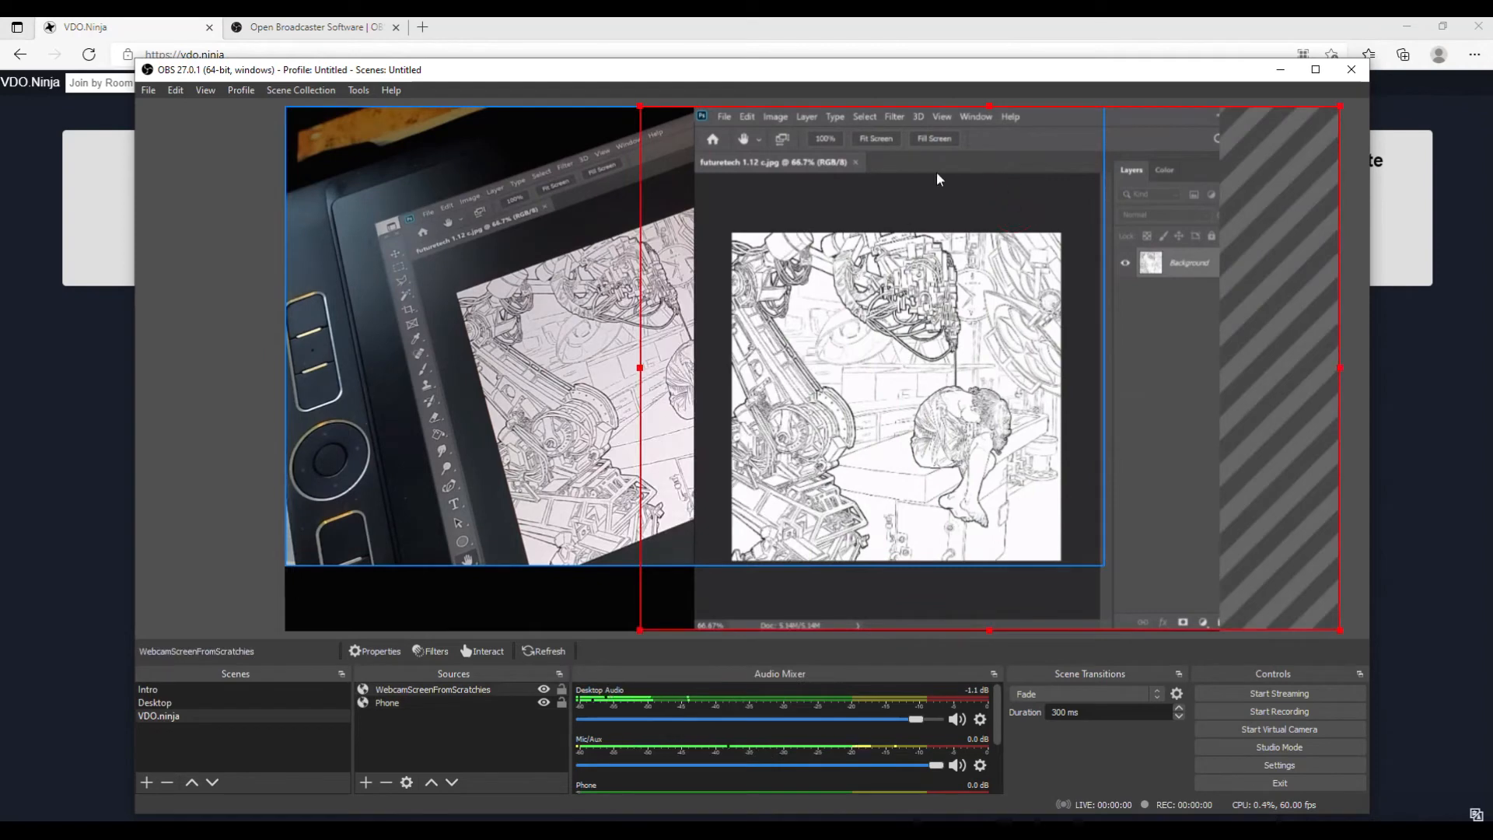
click(585, 303)
right_click(579, 243)
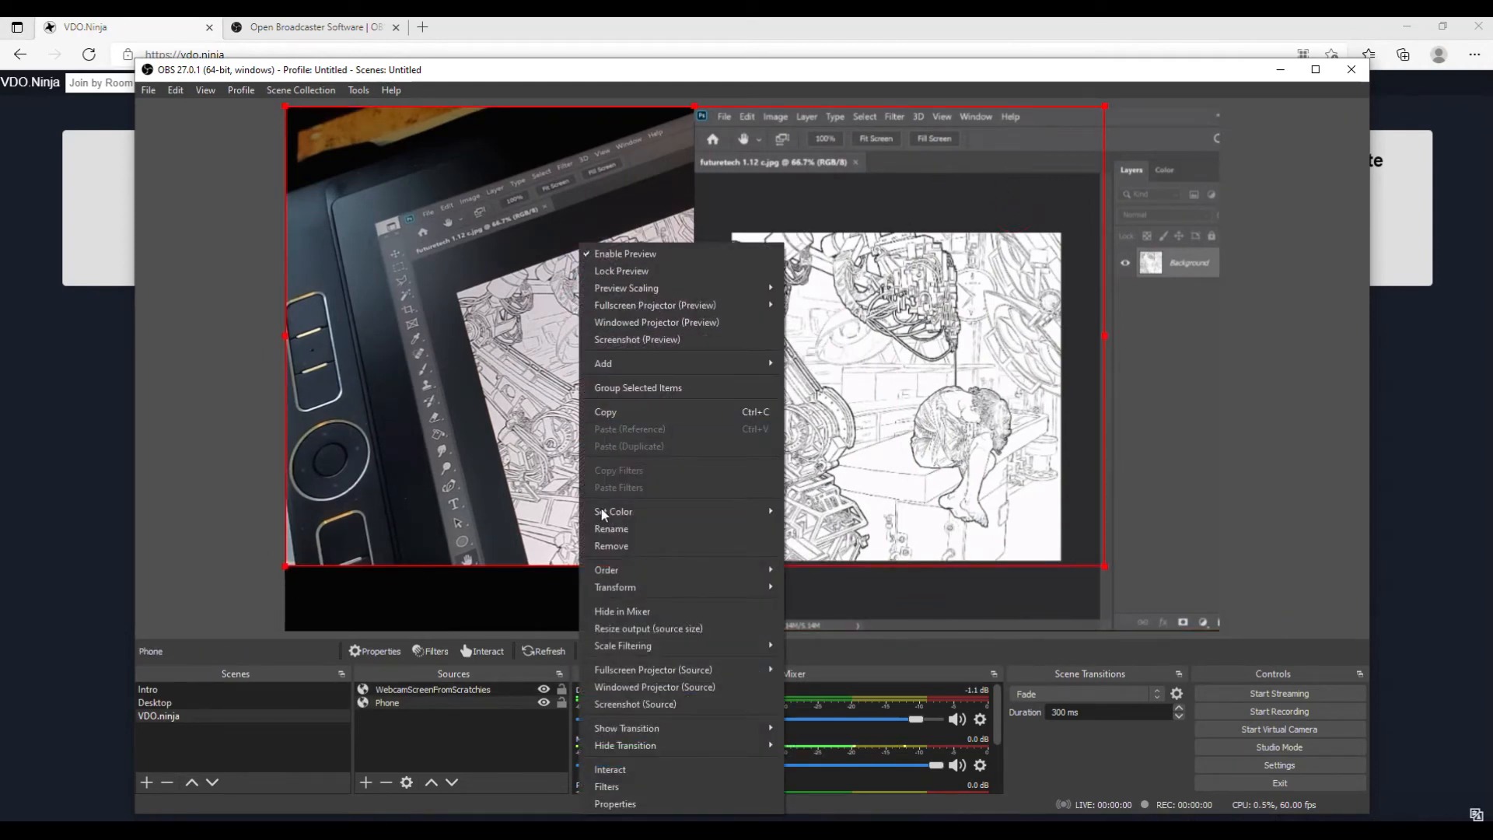
right_click(485, 221)
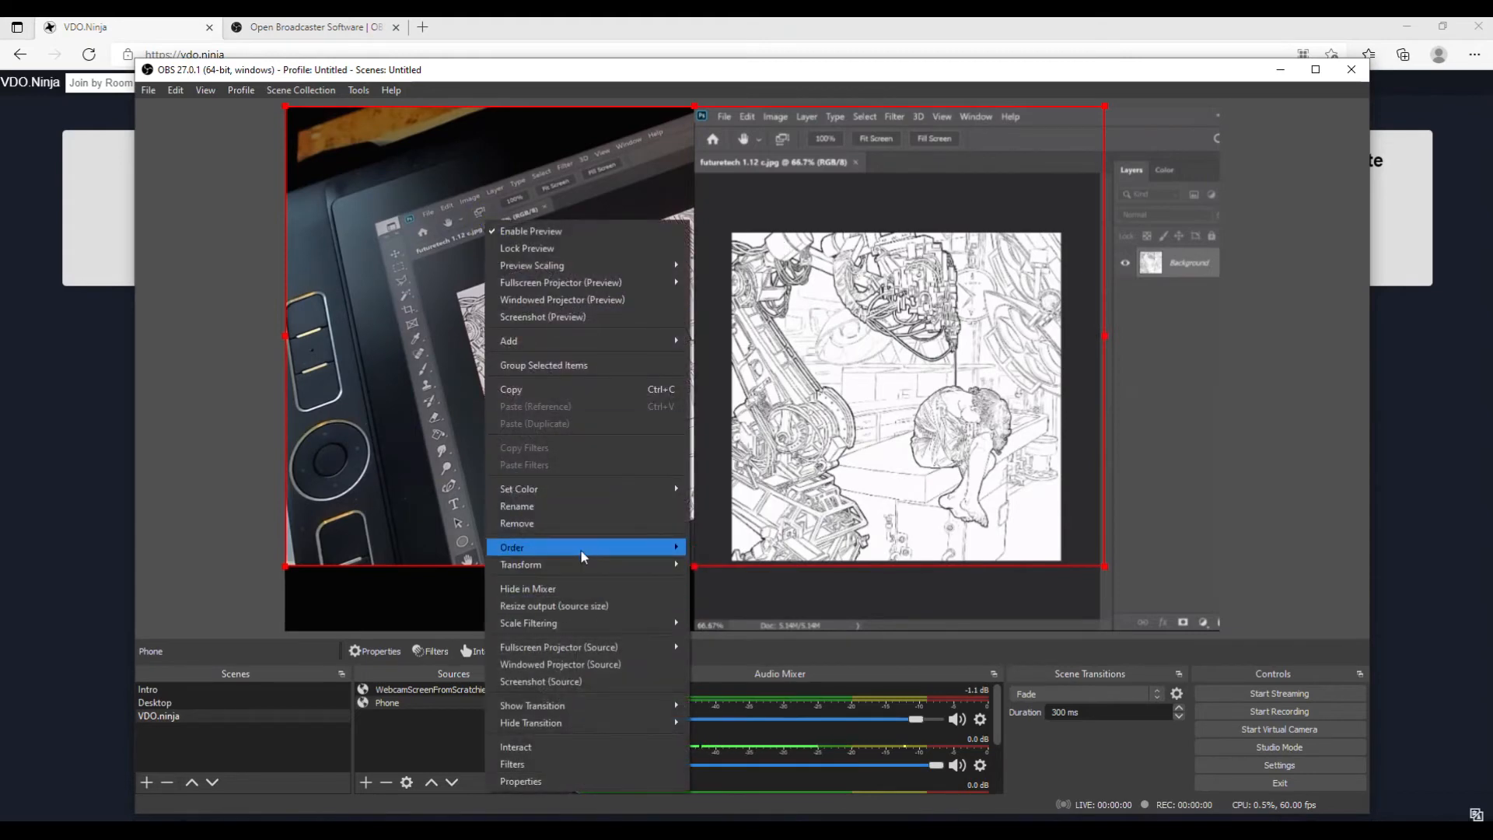
mouse_move(581, 549)
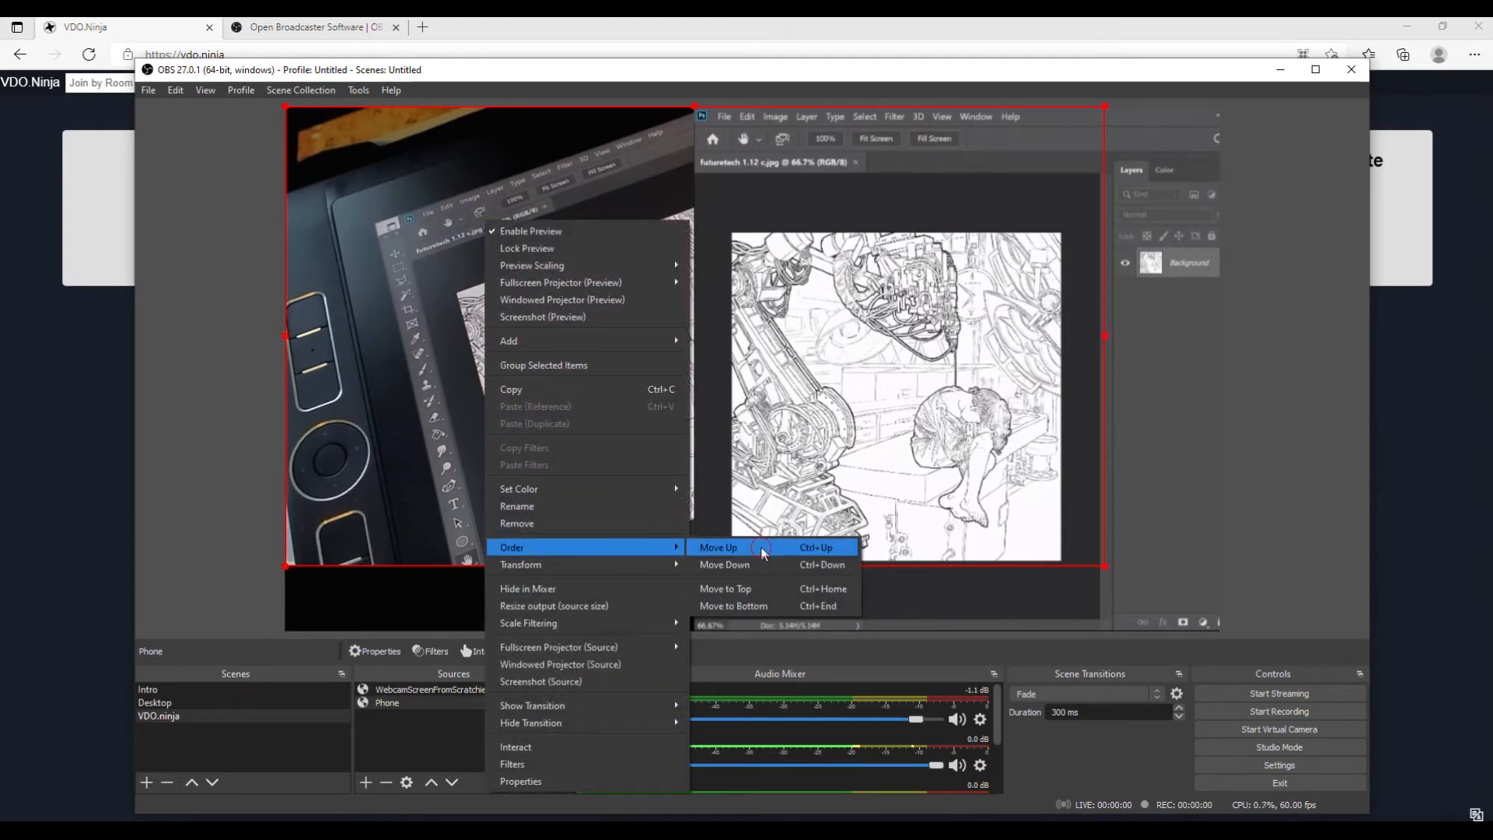
click(761, 547)
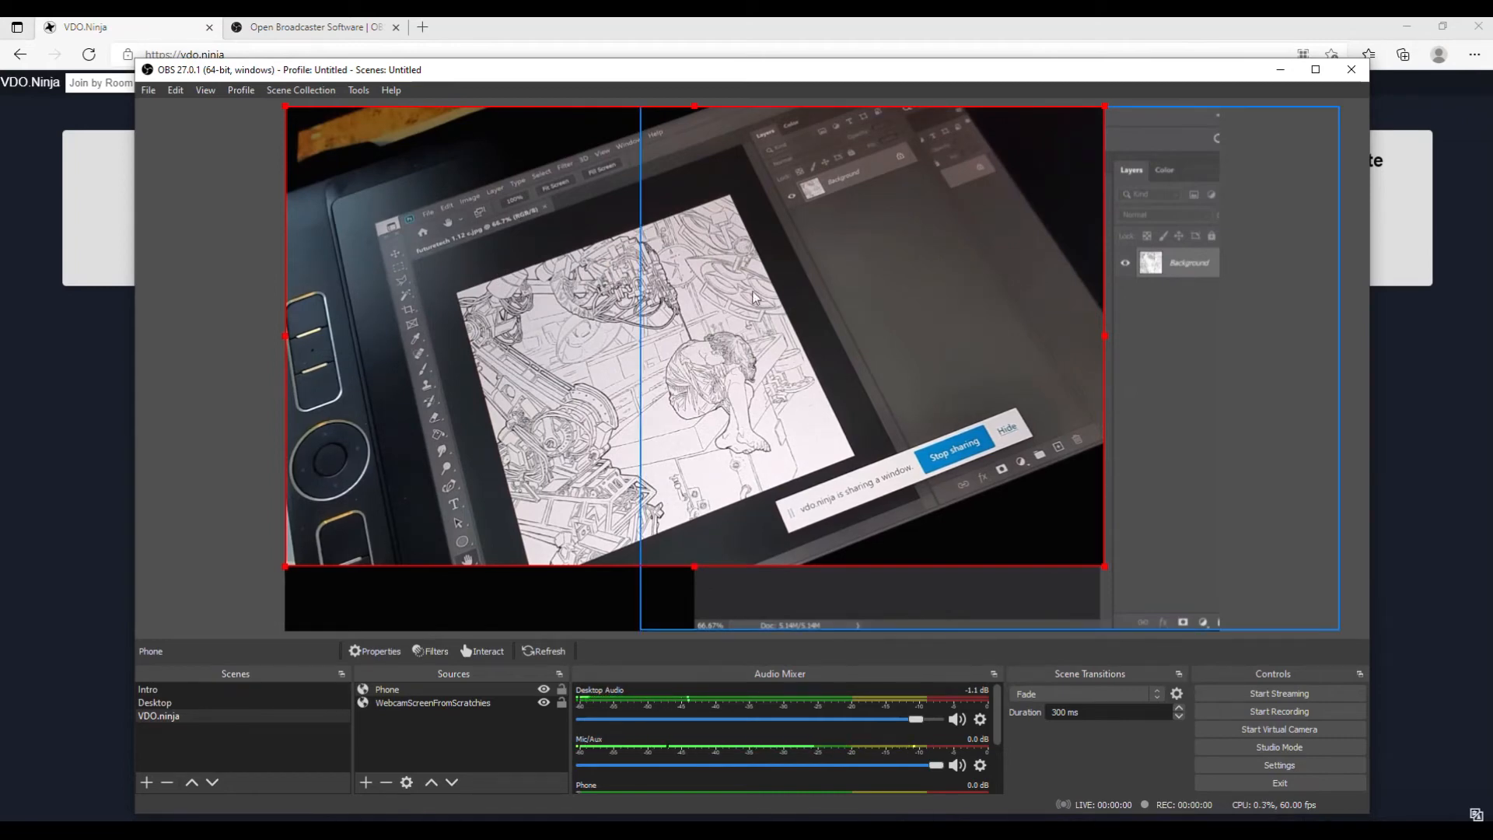
- Stretch the Phone feed from its bottom-right corner until it fills nearly the whole canvas
drag(1102, 566, 1226, 635)
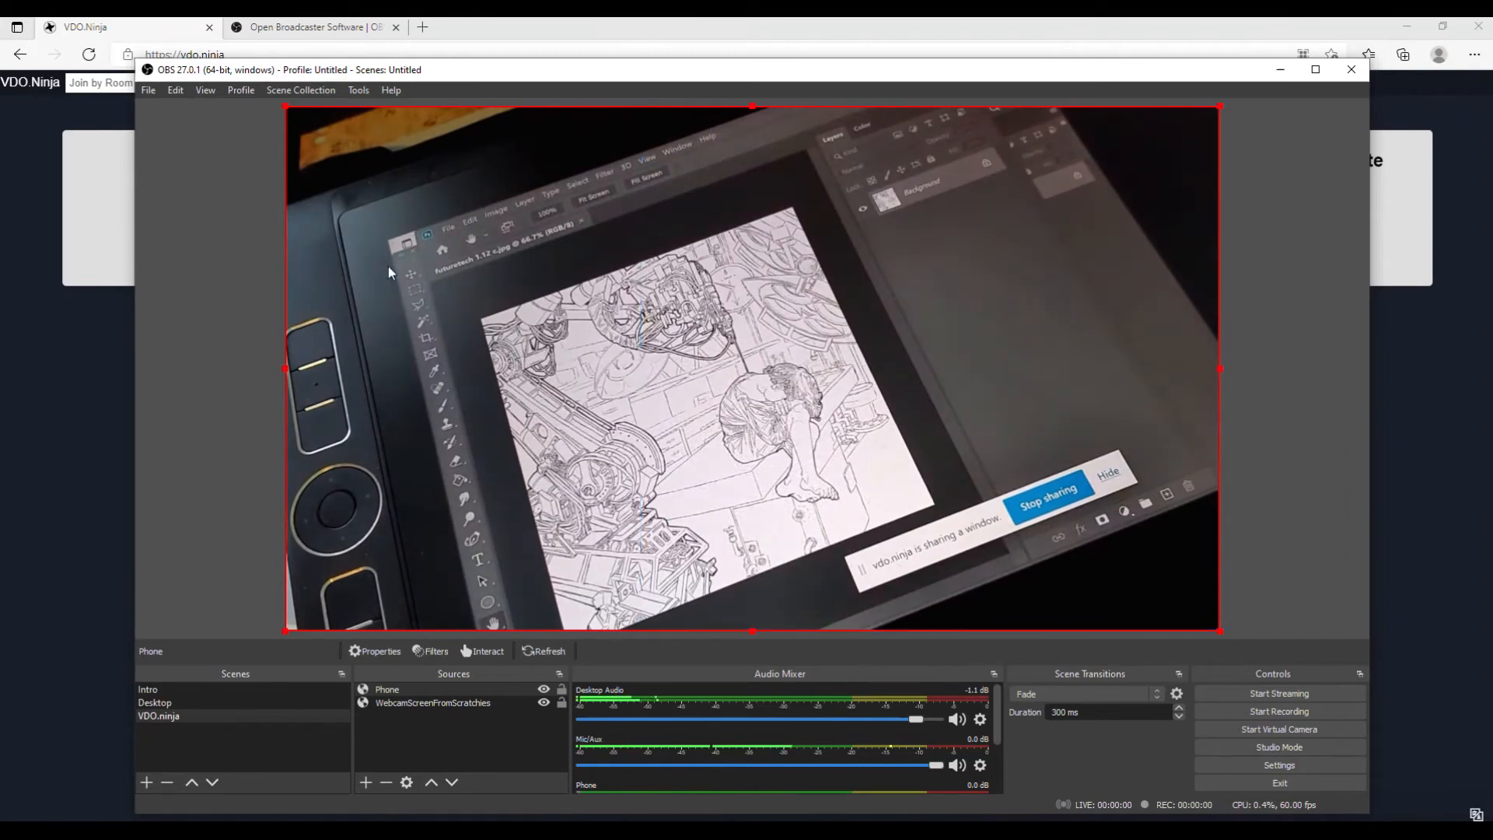
- Resize the Phone feed back into a top-left panel whose right edge meets the screen share
drag(1217, 636, 609, 336)
drag(346, 191, 440, 199)
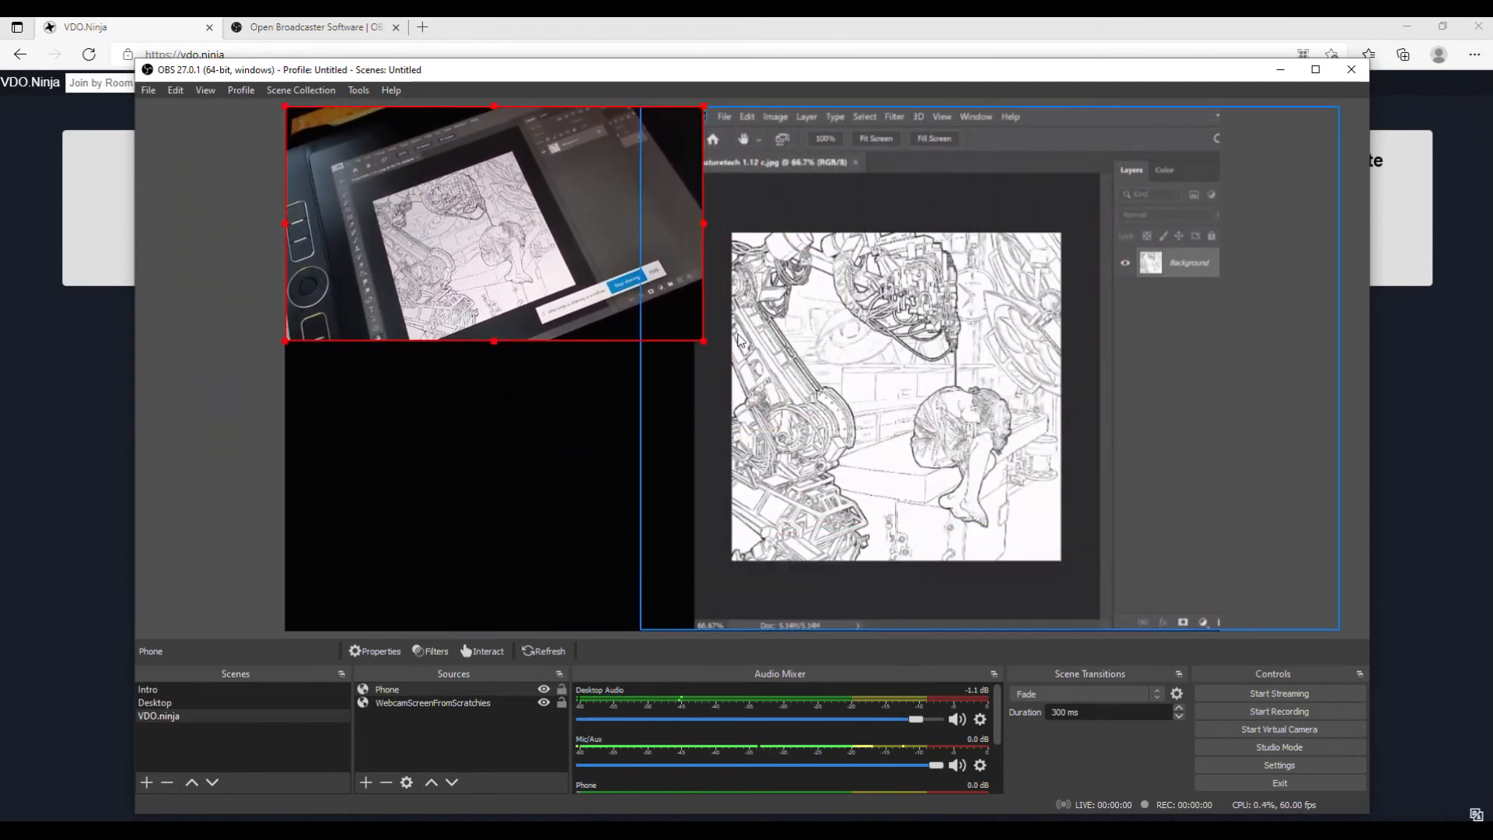
drag(701, 342, 594, 338)
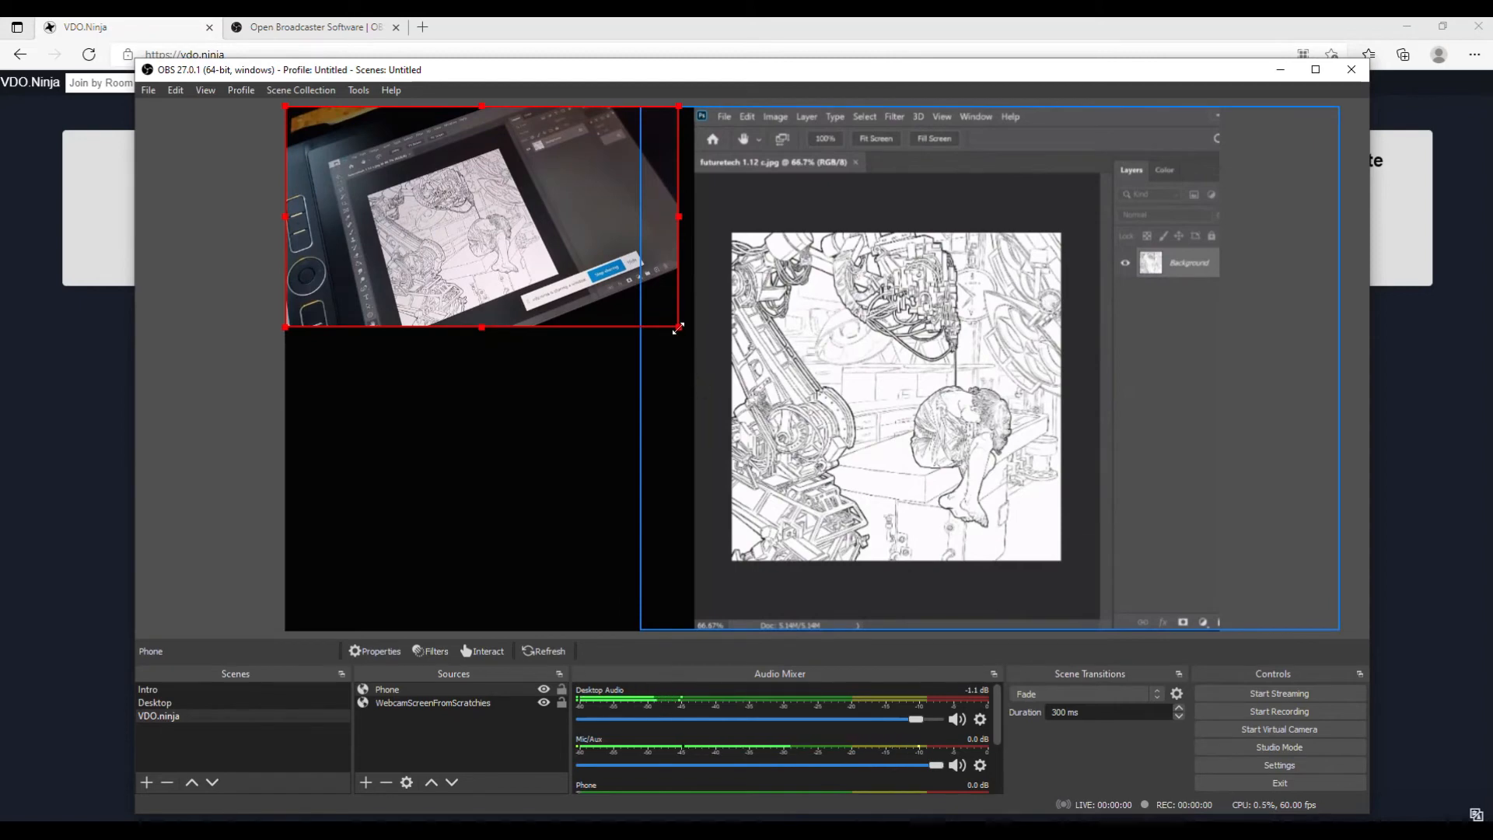
drag(678, 329, 696, 333)
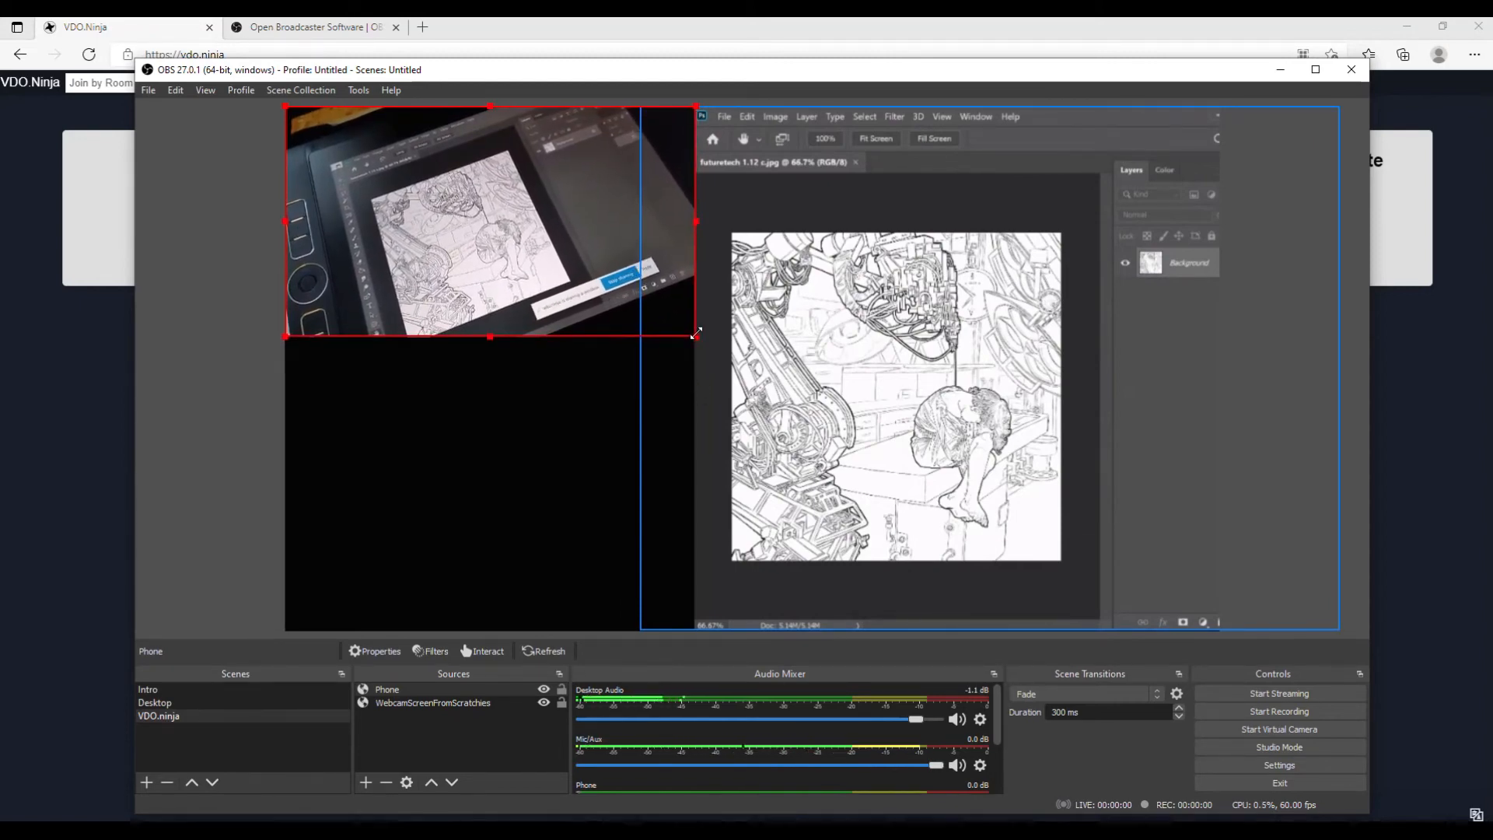
click(464, 423)
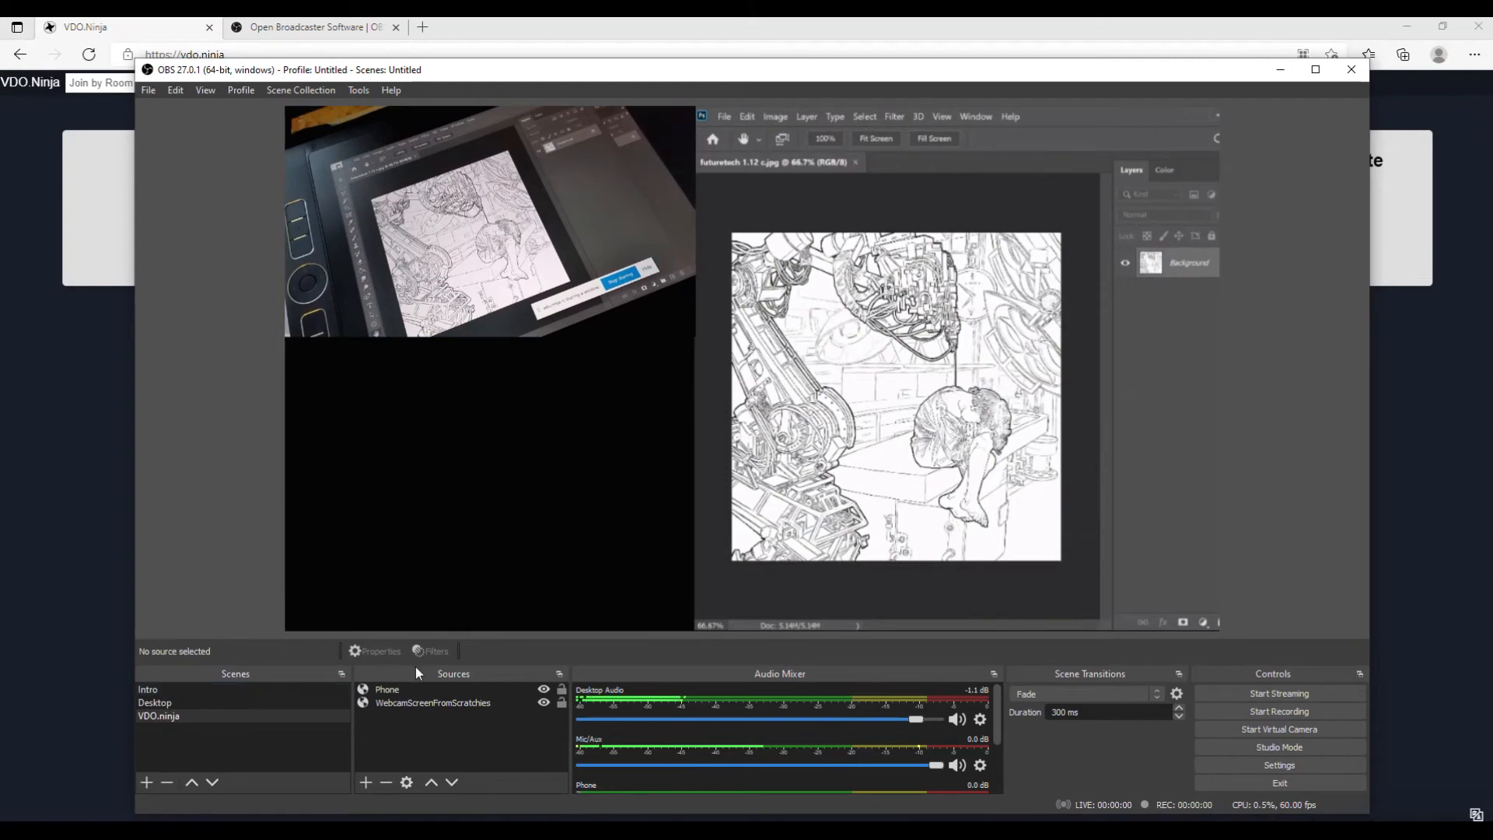
click(232, 689)
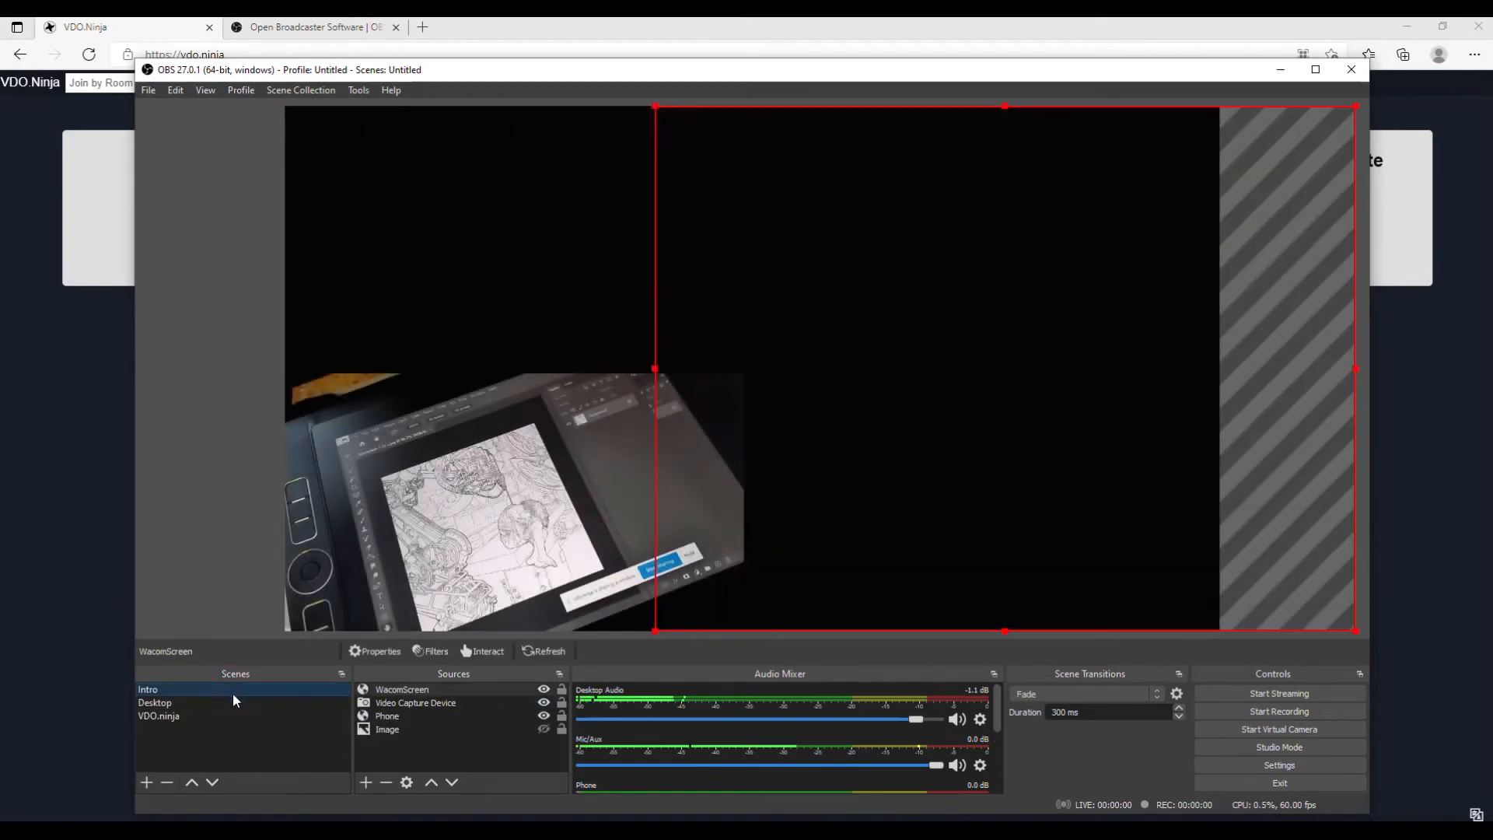
click(252, 714)
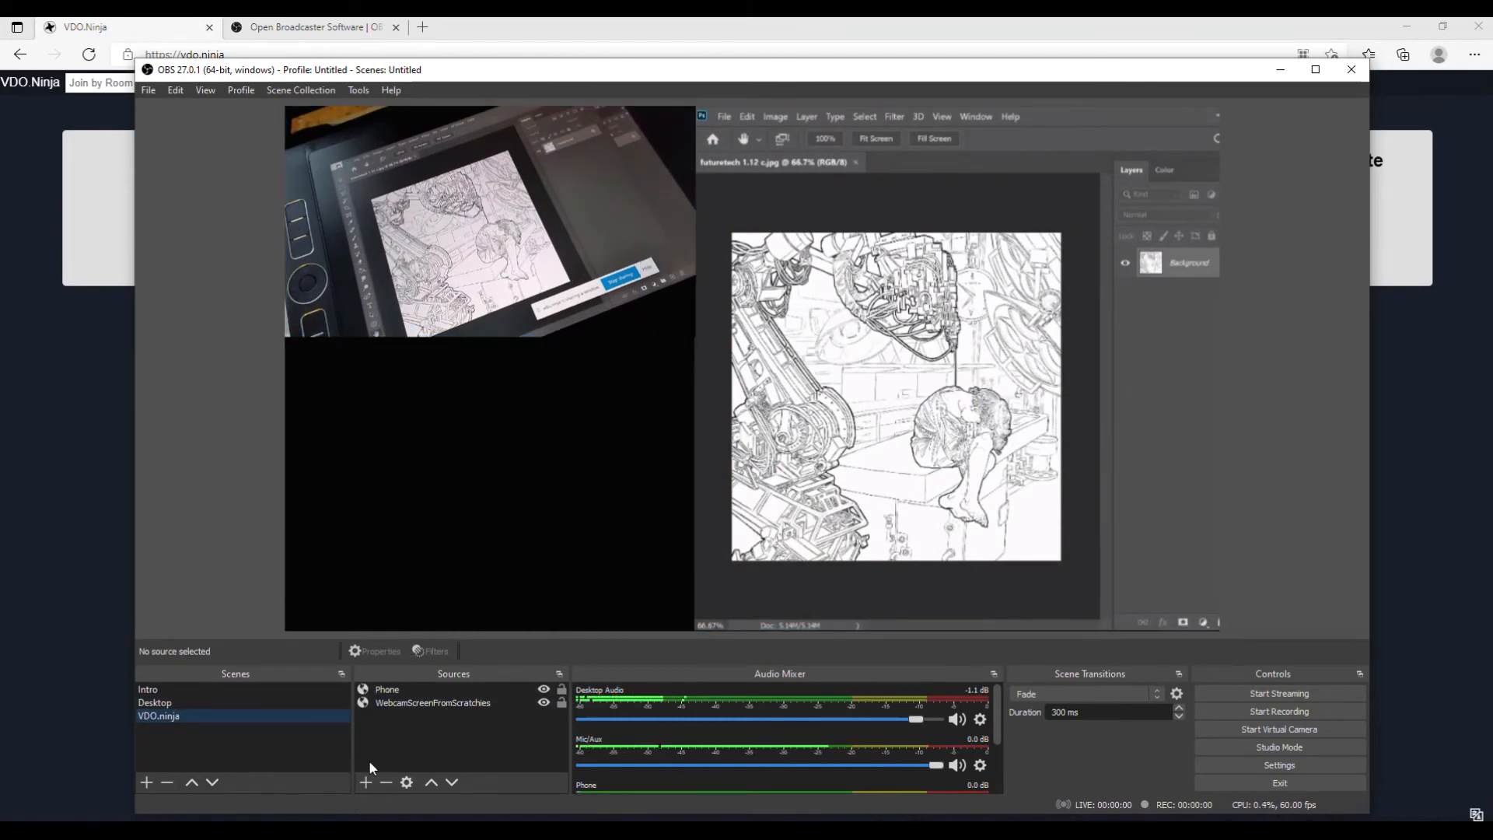
click(365, 784)
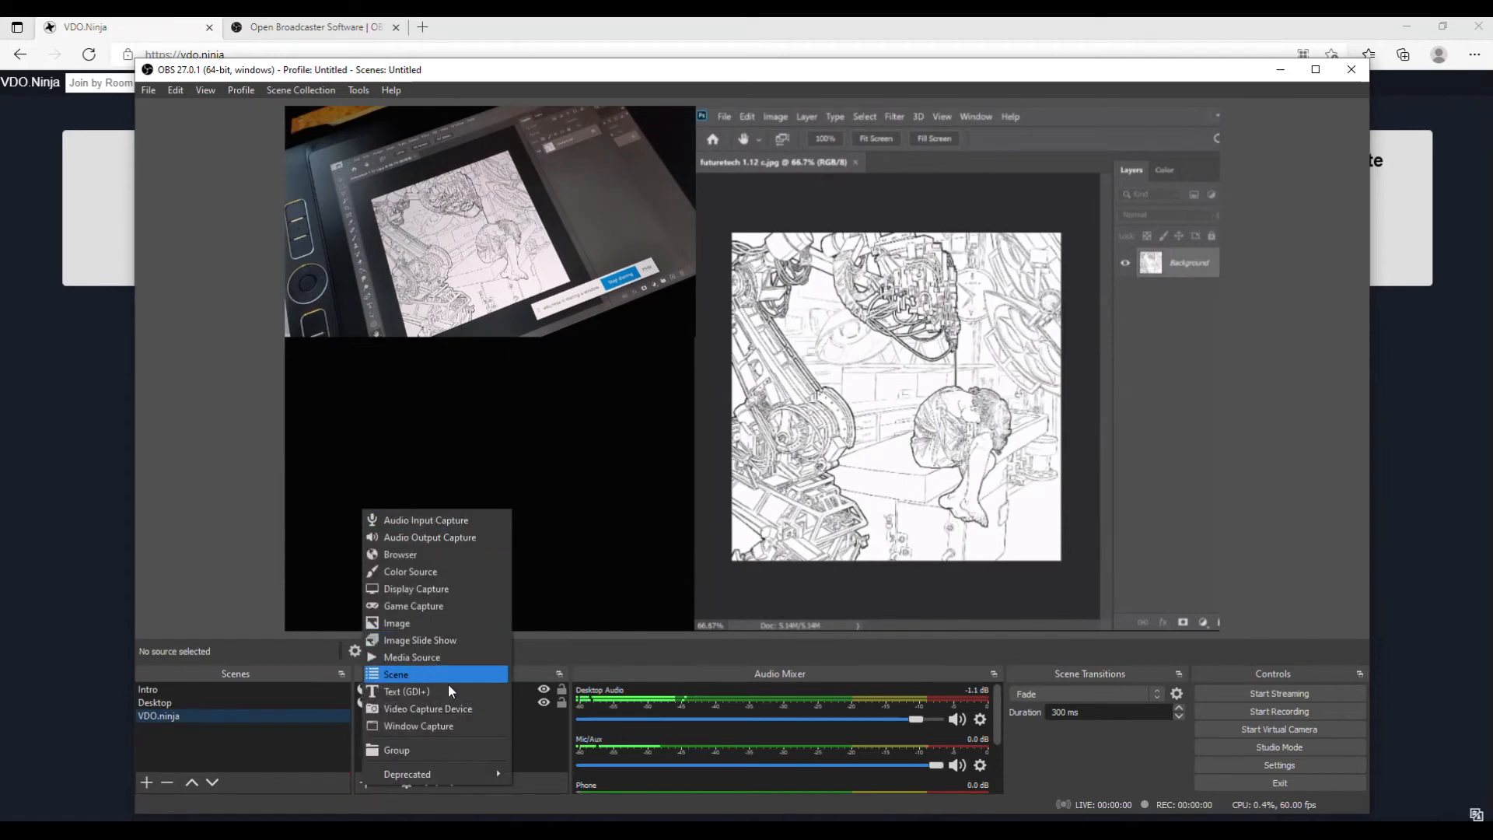
click(454, 703)
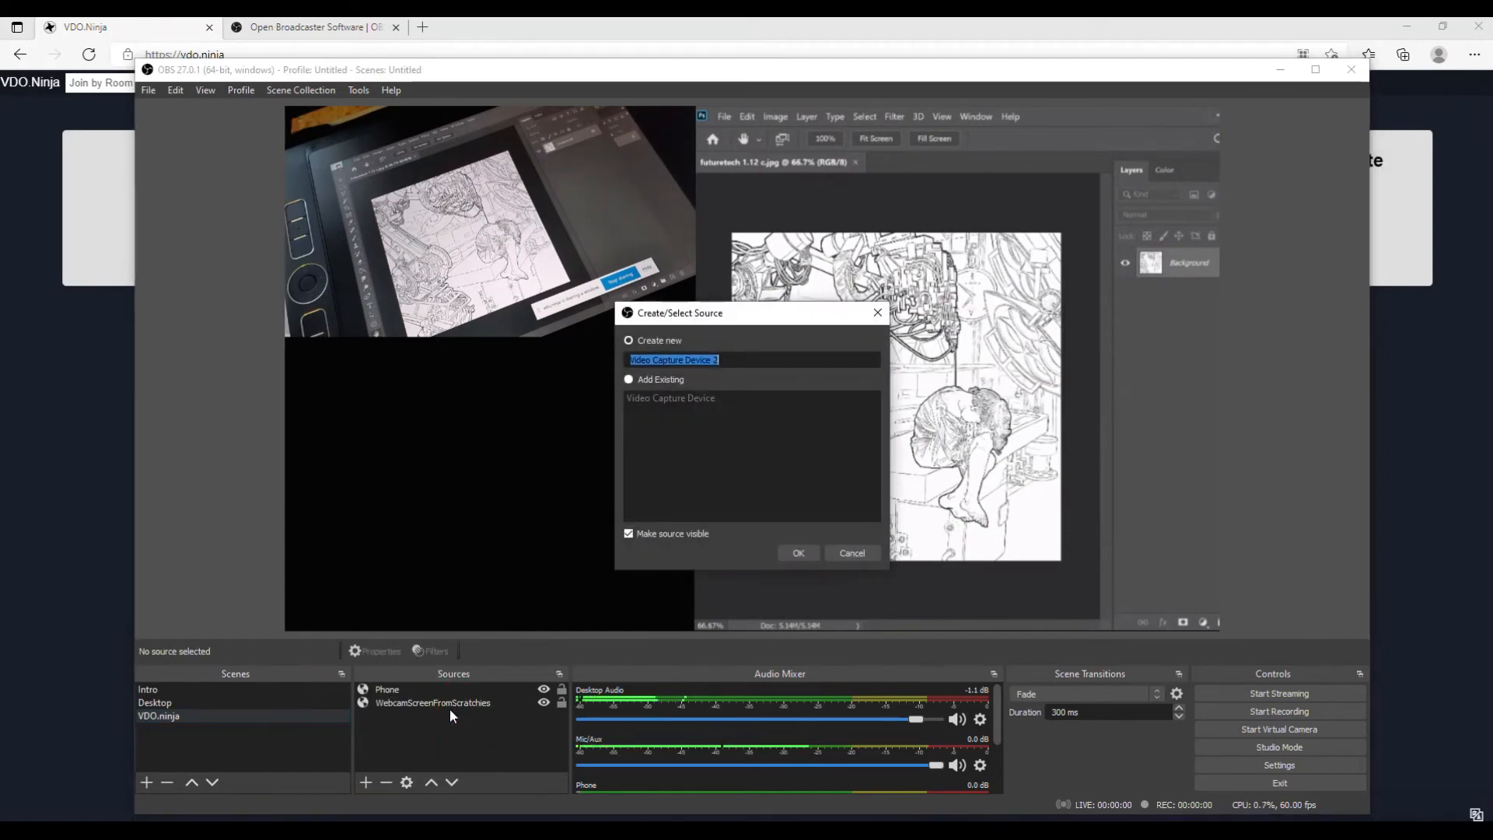
text(WebCam)
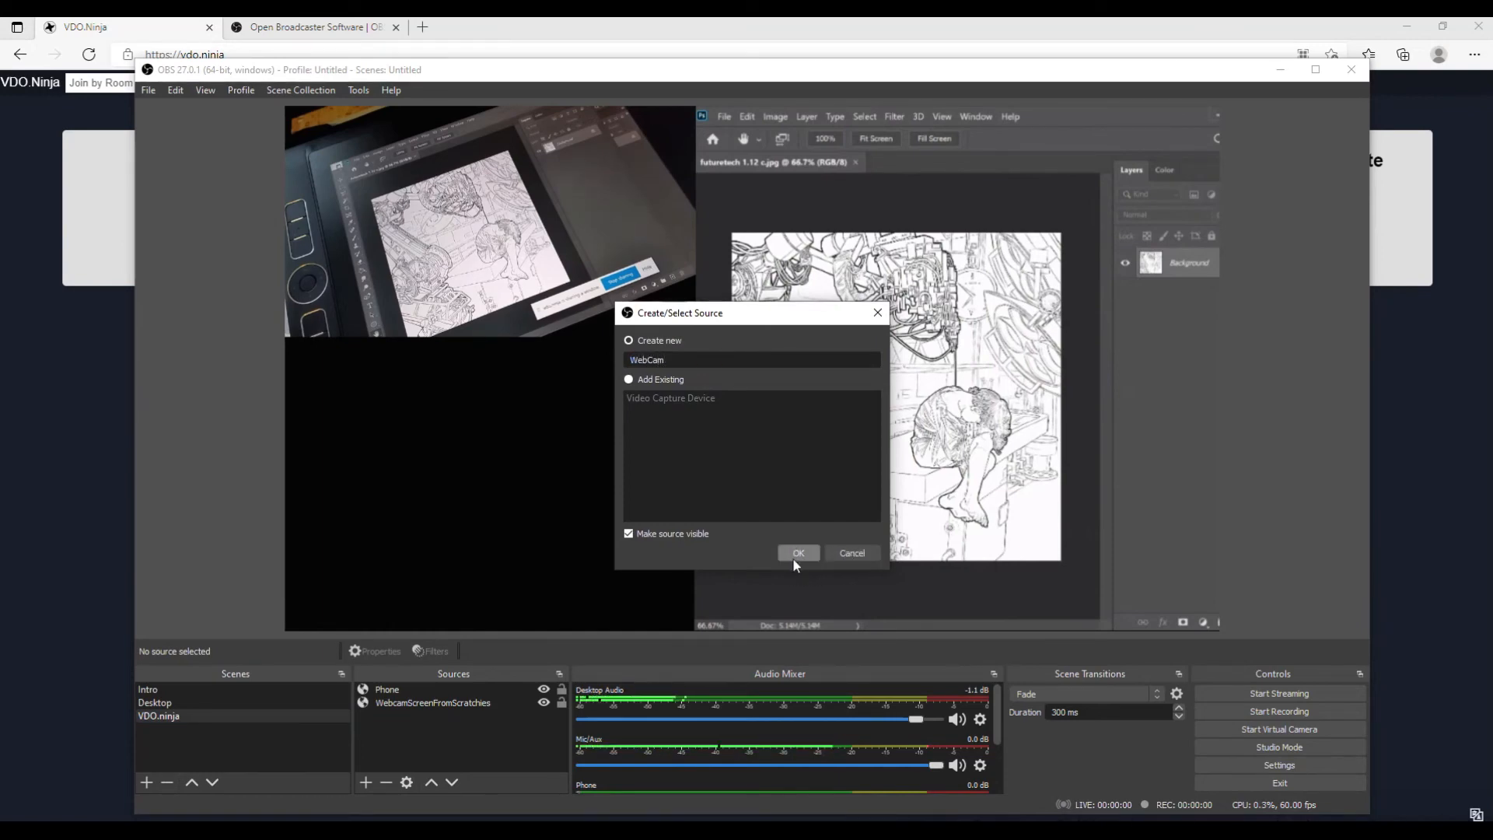
click(856, 551)
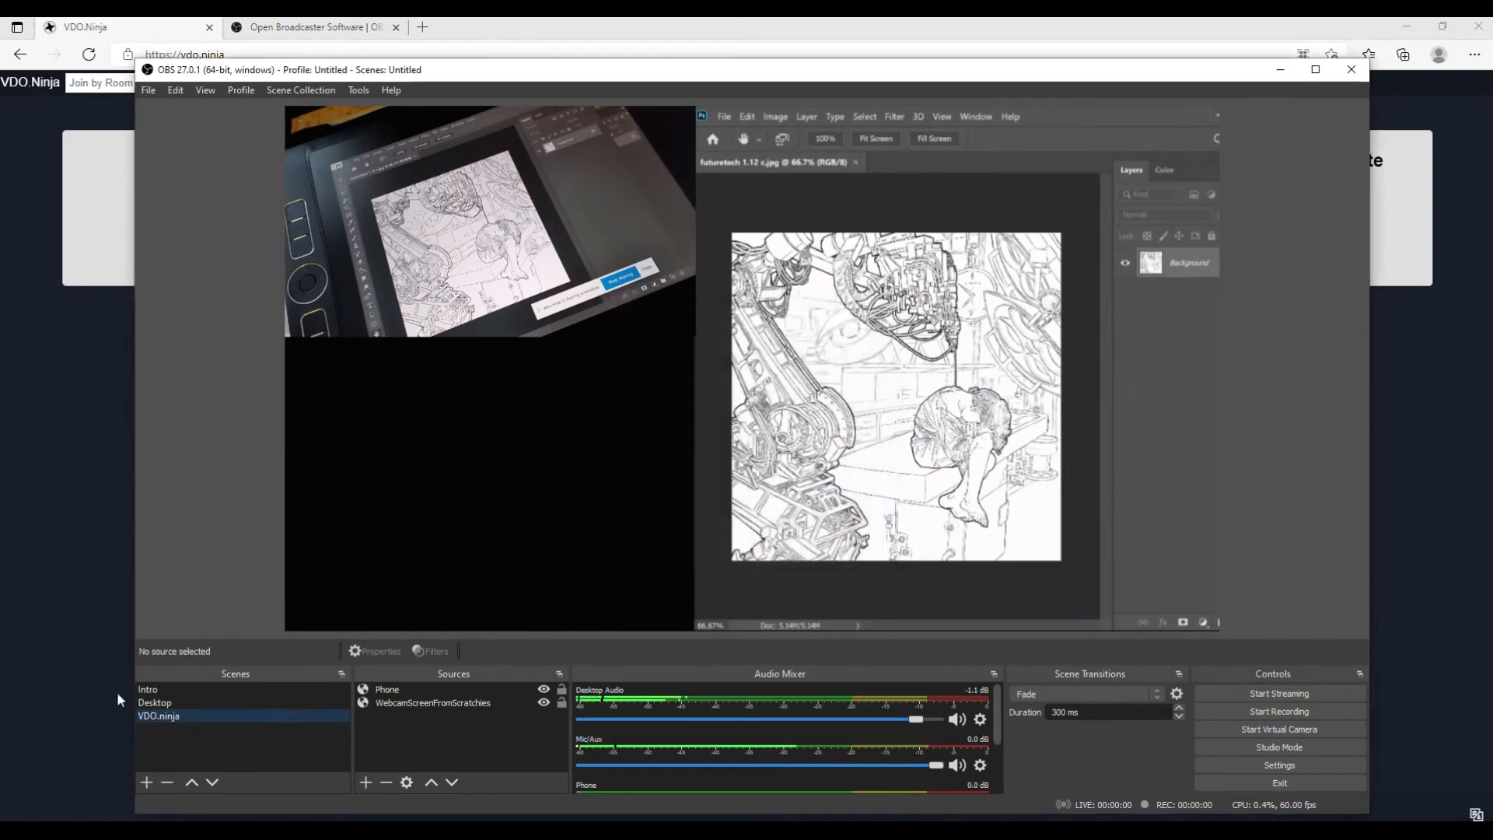
- Switch to the Intro scene and select its webcam Video Capture Device source
click(150, 690)
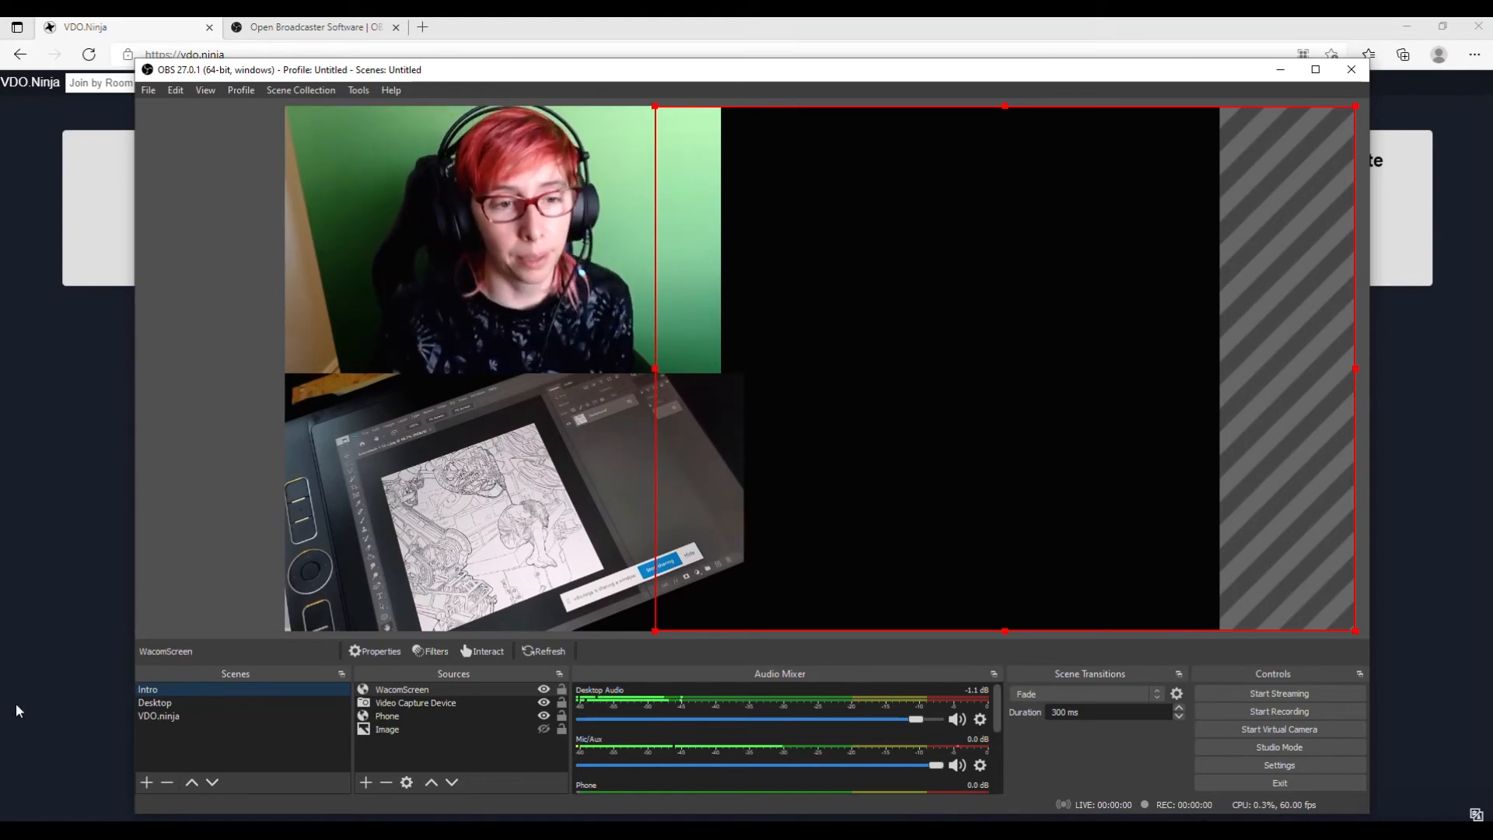
click(433, 698)
- Delete the webcam Video Capture Device from the Intro scene and switch back to VDO.ninja
right_click(433, 698)
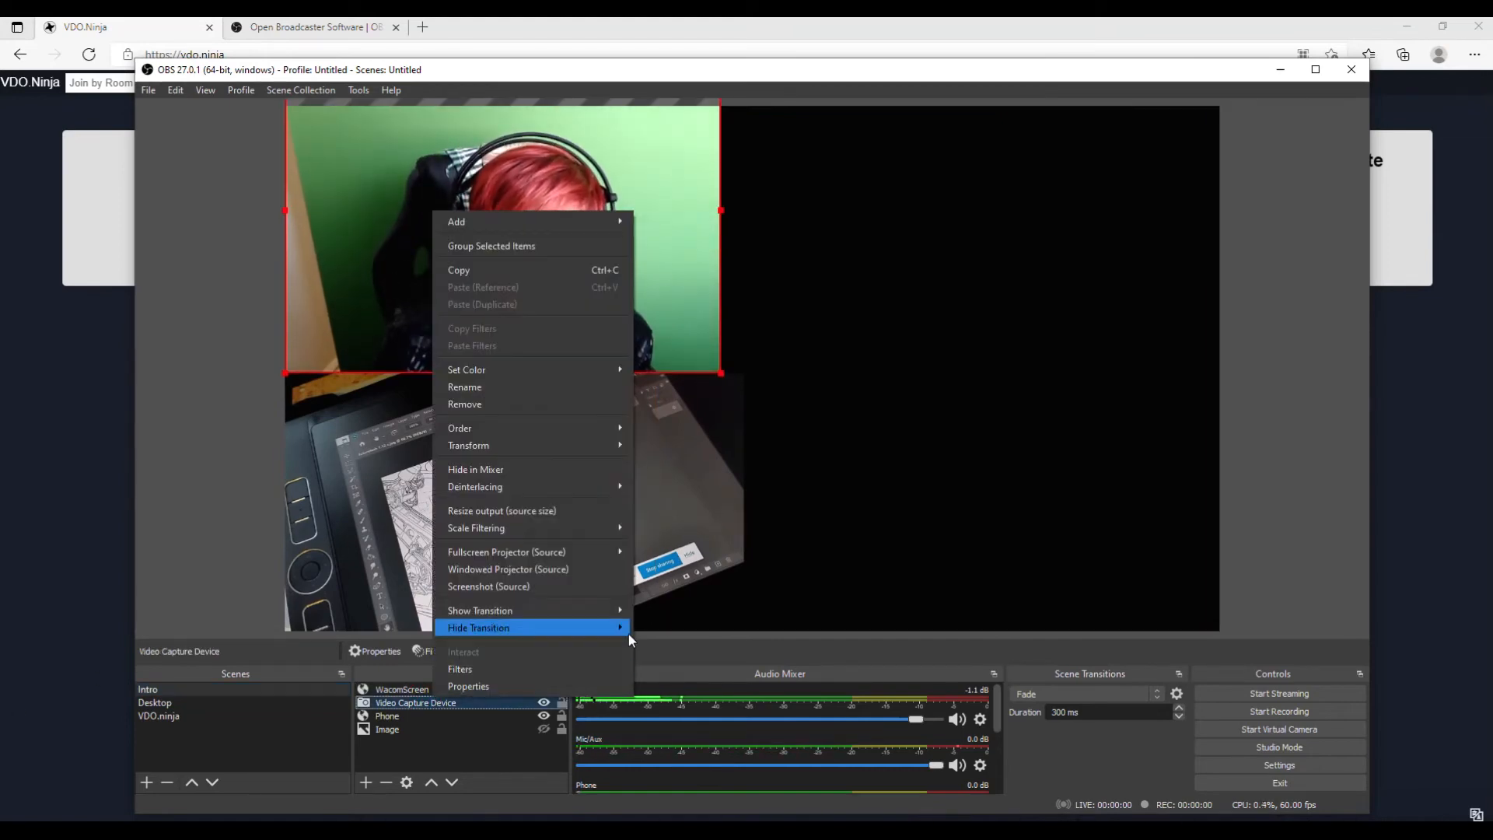
click(550, 403)
click(814, 463)
click(188, 716)
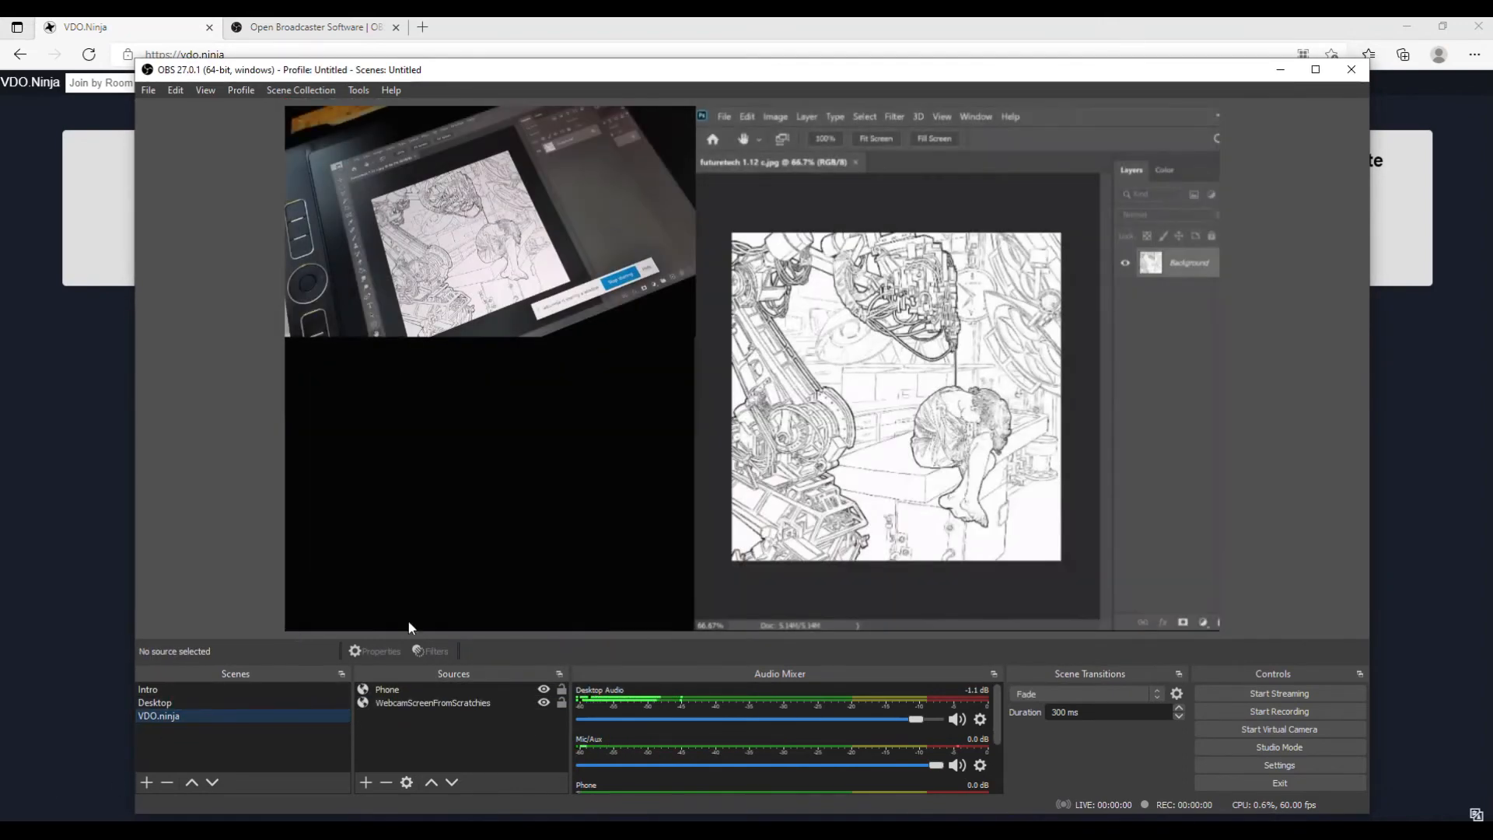
click(372, 785)
- Add a Video Capture Device source named 'WebCam' using the Logitech StreamCam
click(432, 708)
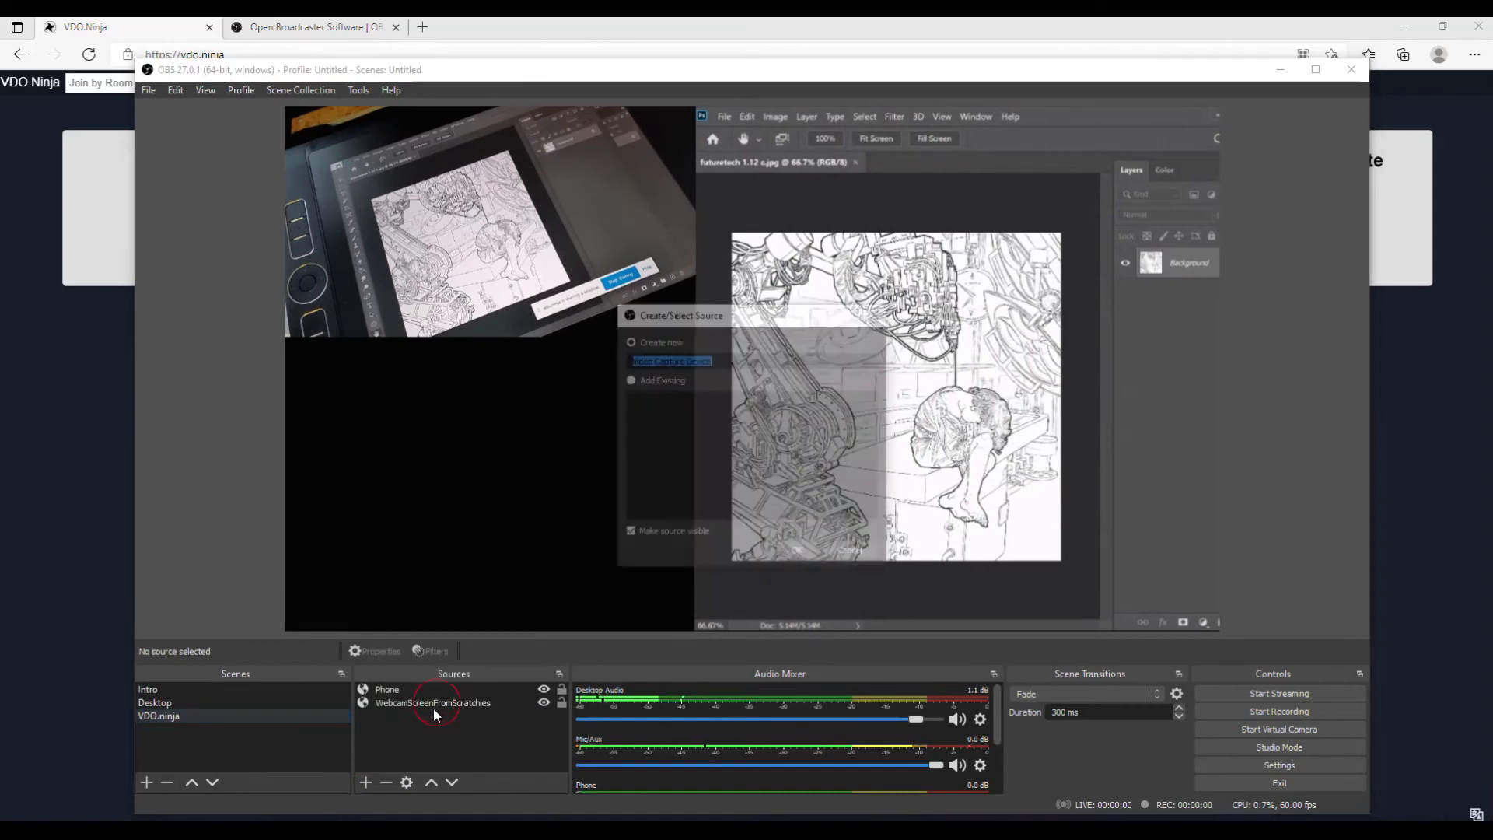
text(WebCam)
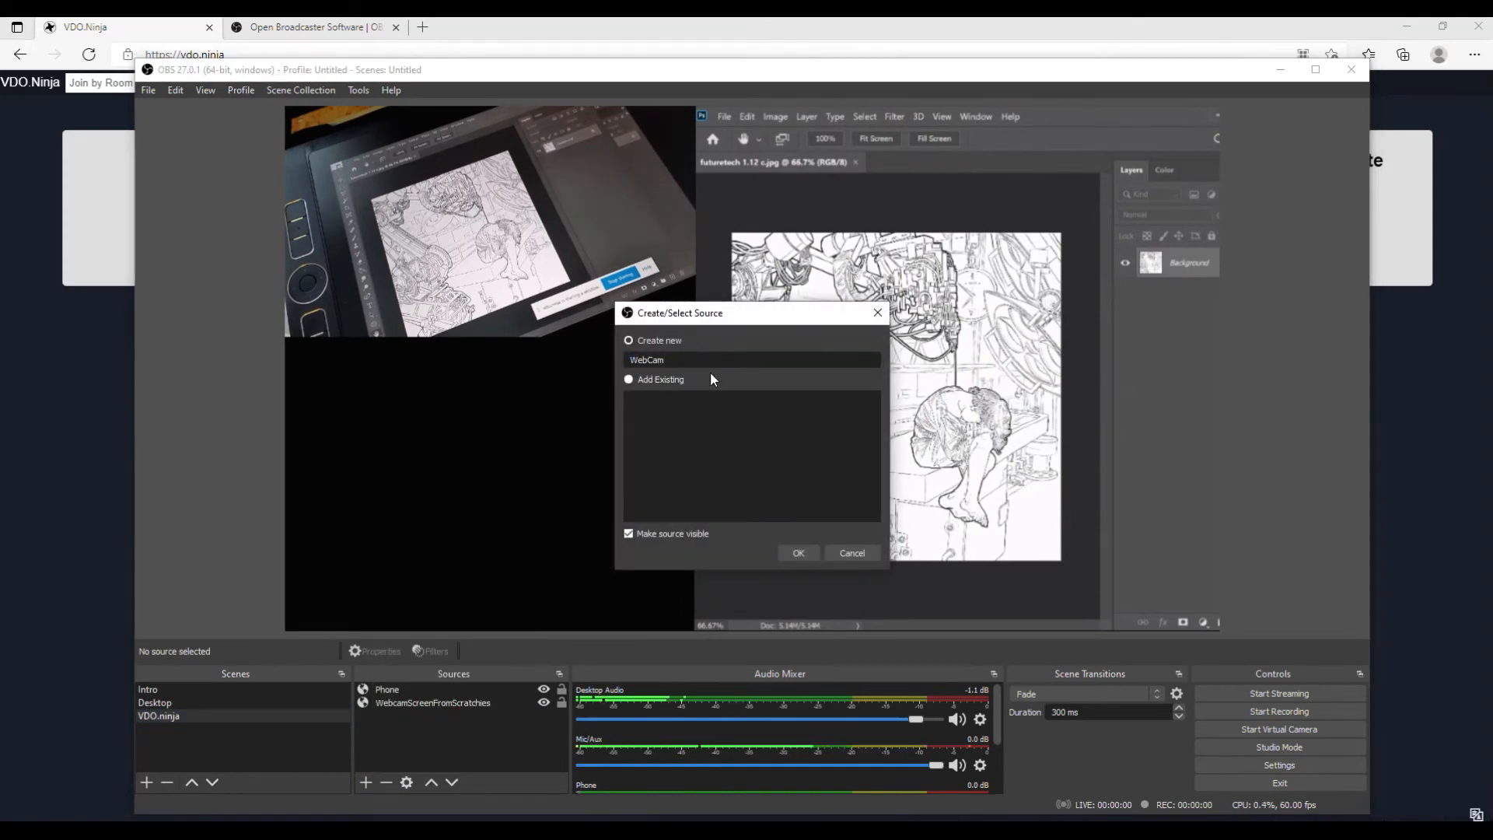
click(800, 552)
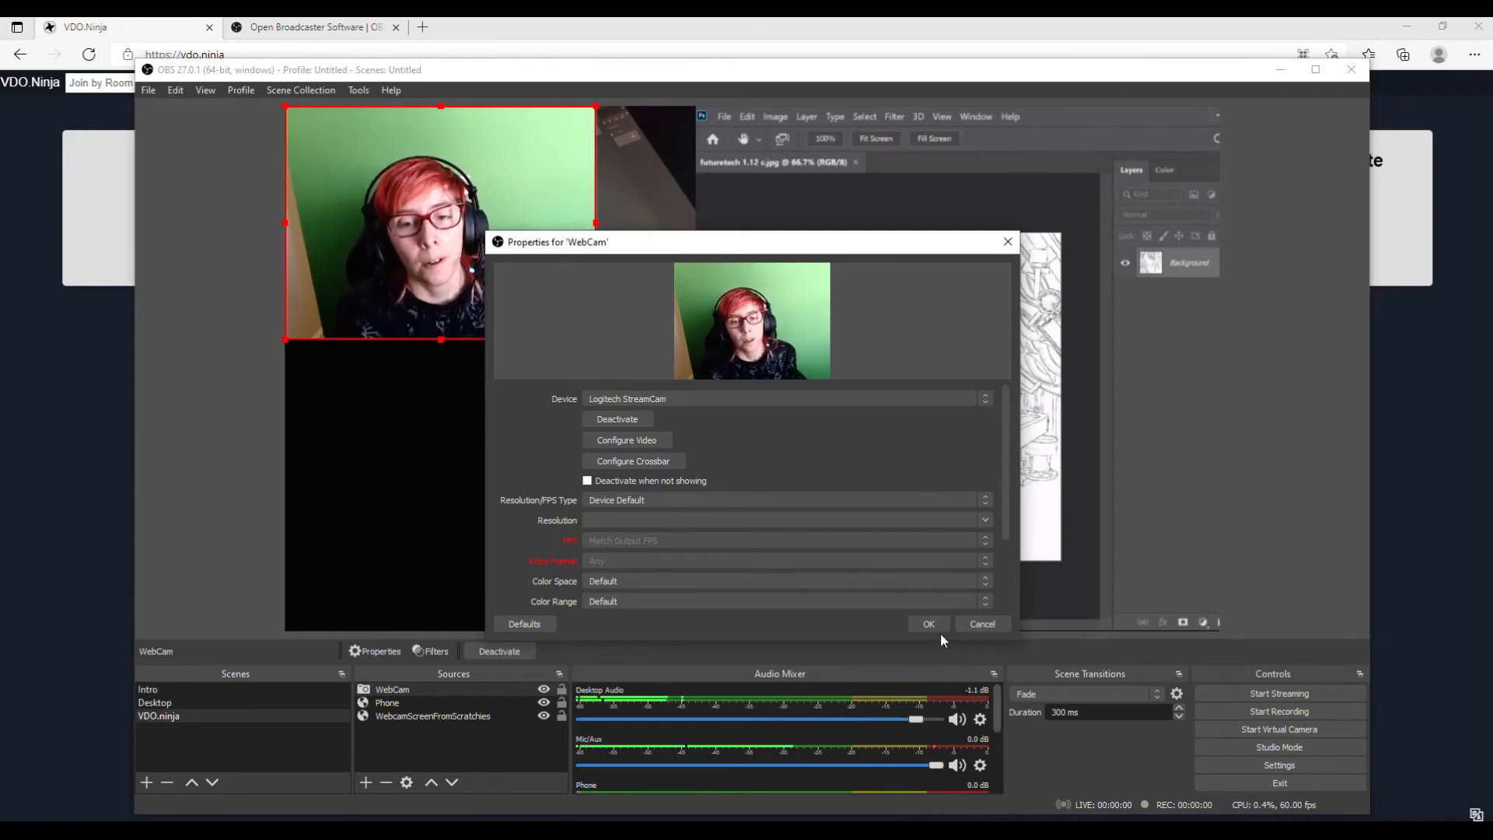
click(918, 623)
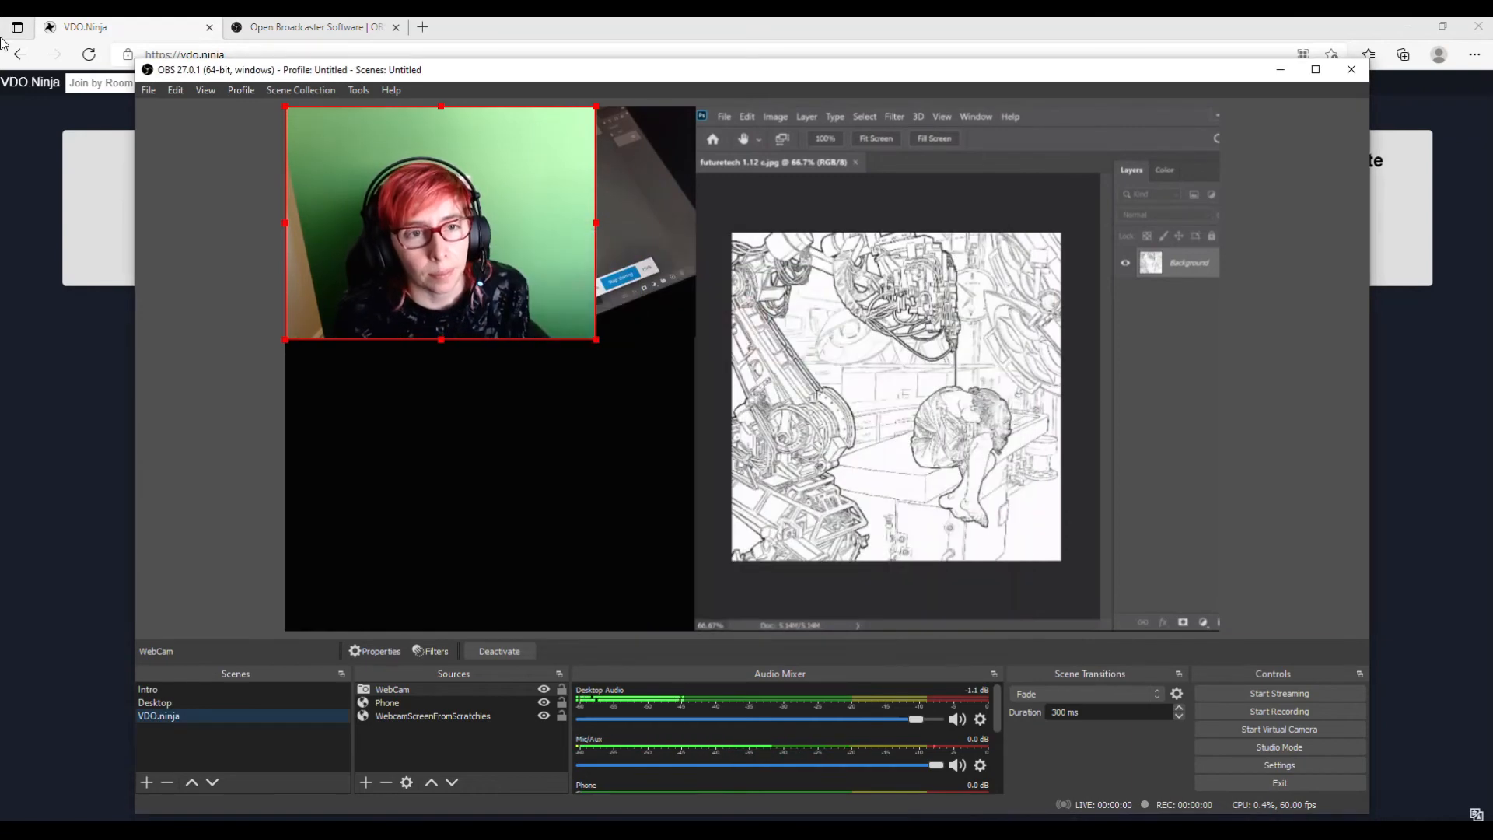
- Place and enlarge the WebCam feed at lower-left, then move it below the phone and screen-share layers
drag(414, 254, 482, 455)
drag(585, 543, 727, 627)
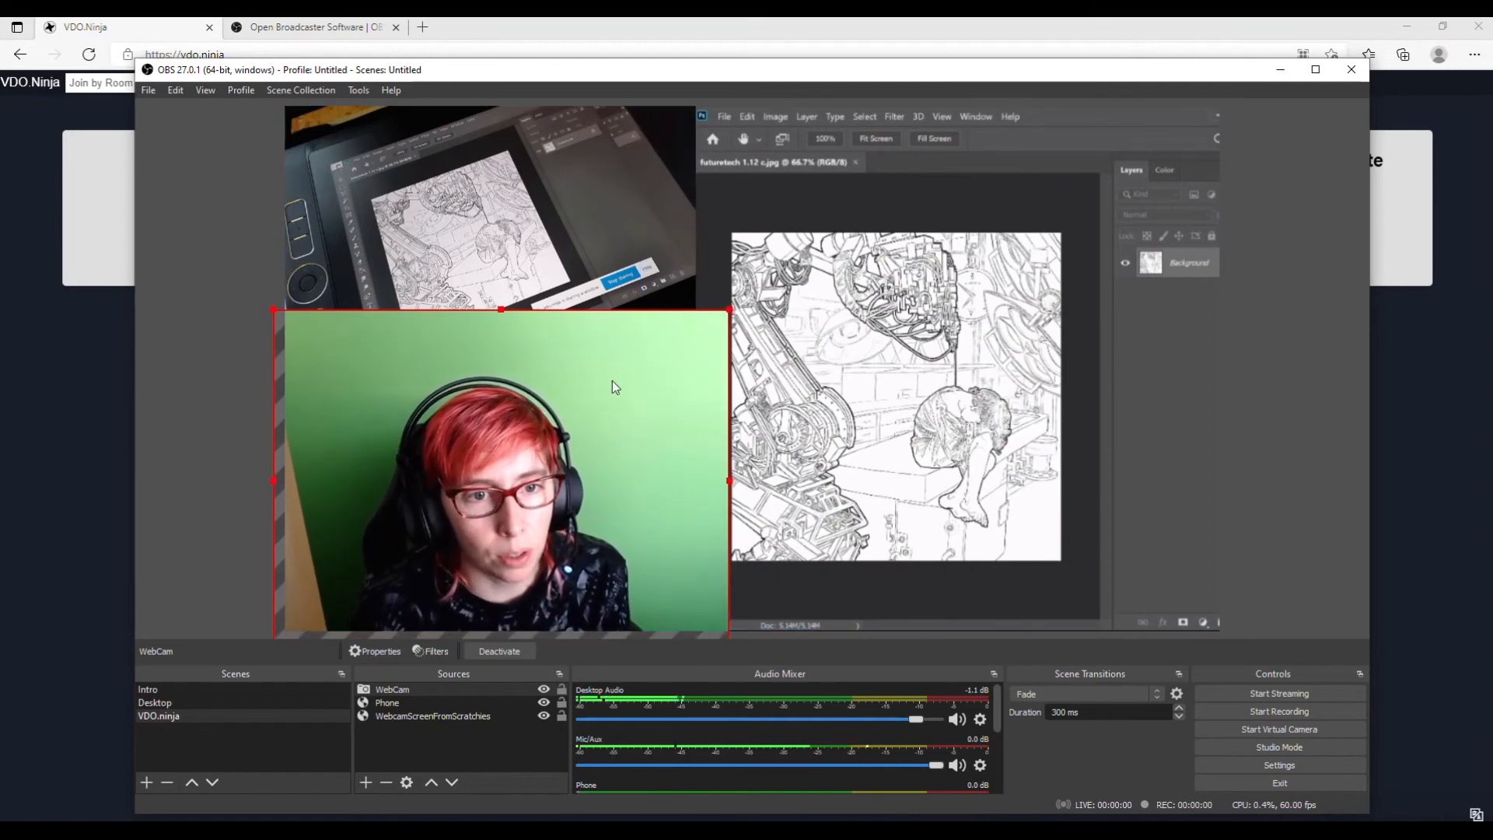
right_click(595, 393)
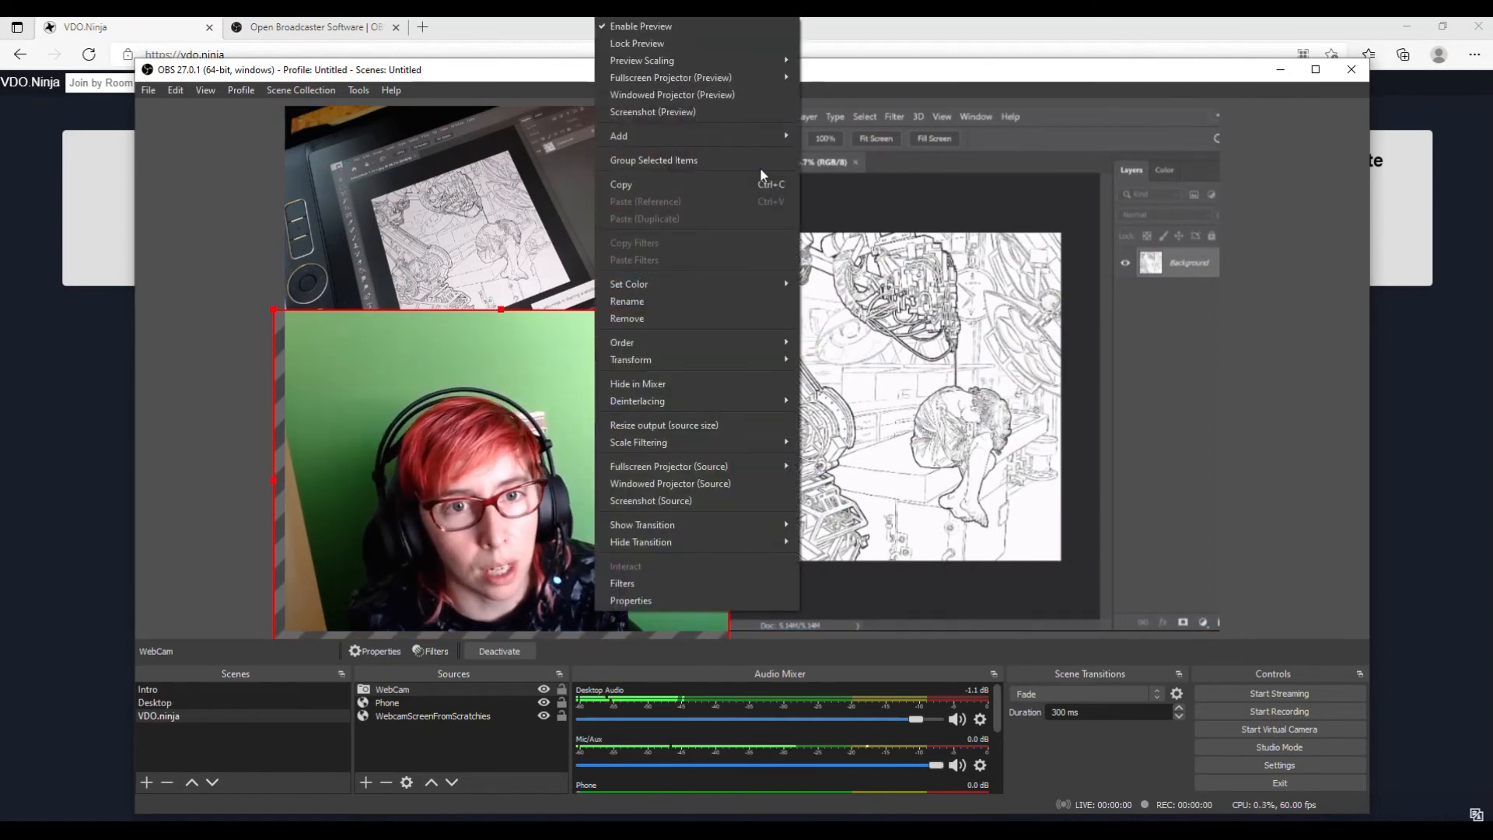
mouse_move(779, 349)
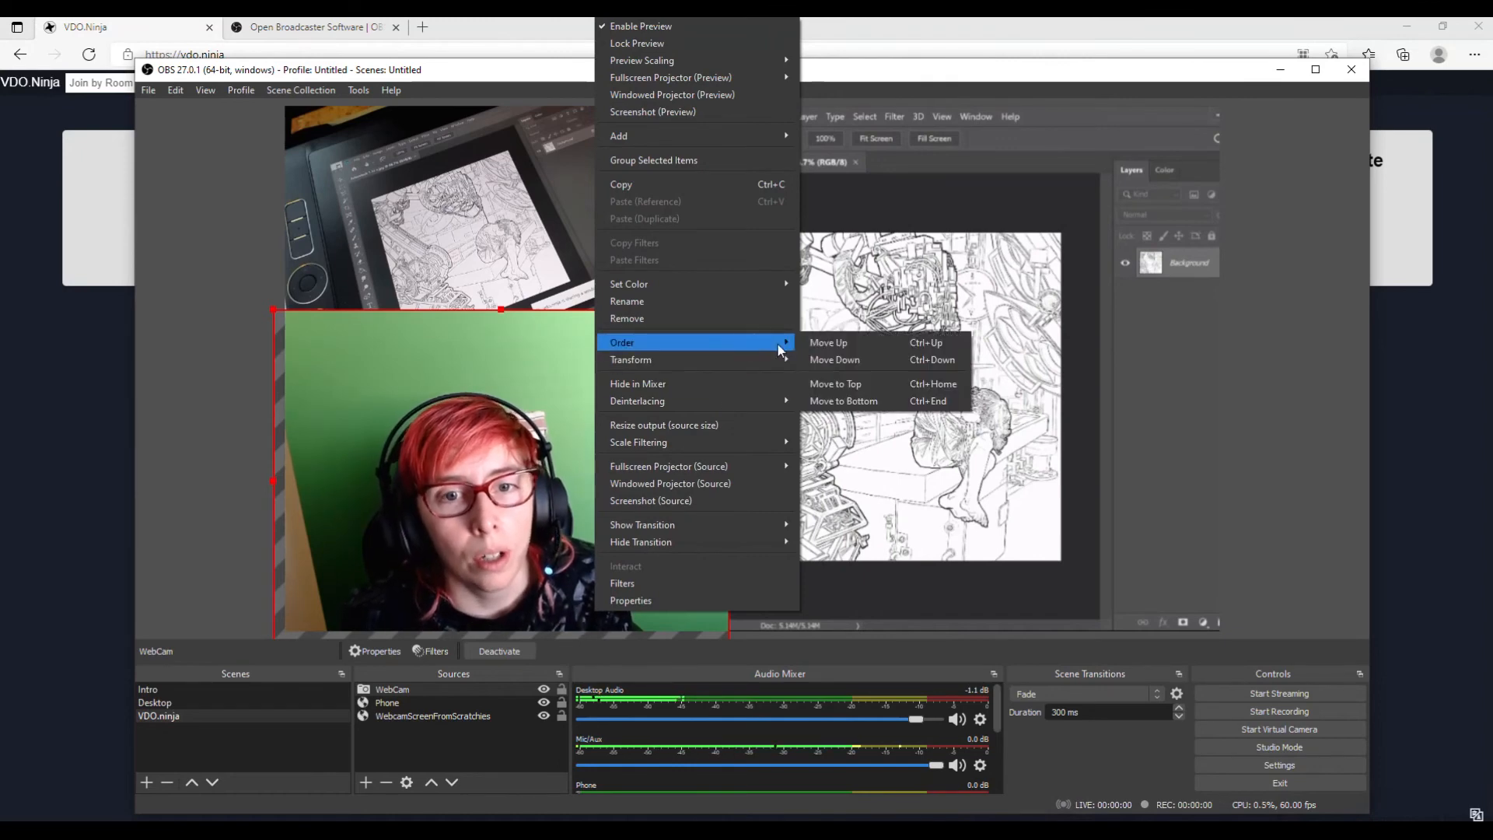
click(913, 361)
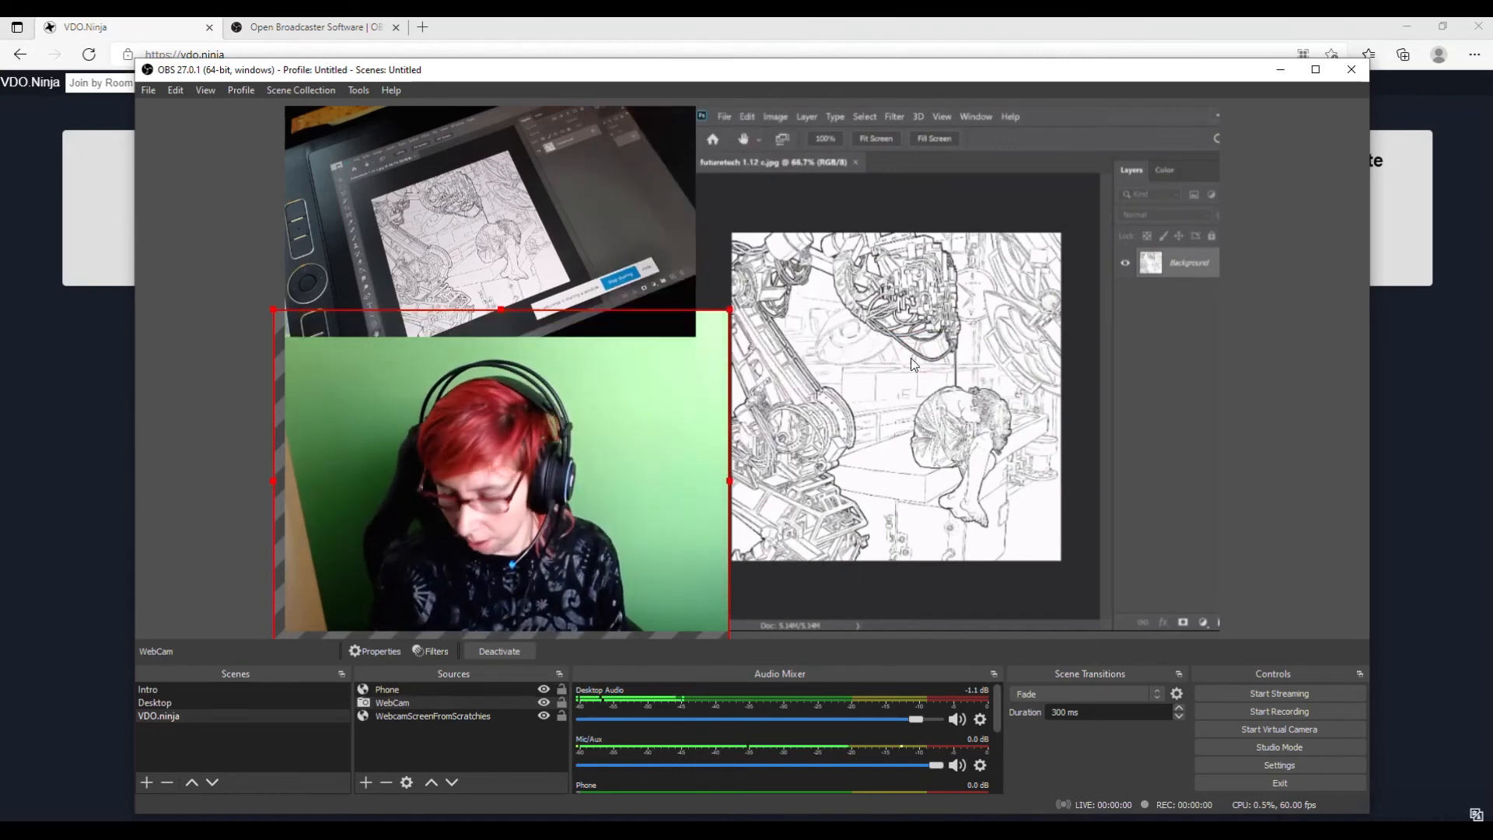
key(ctrl+Down)
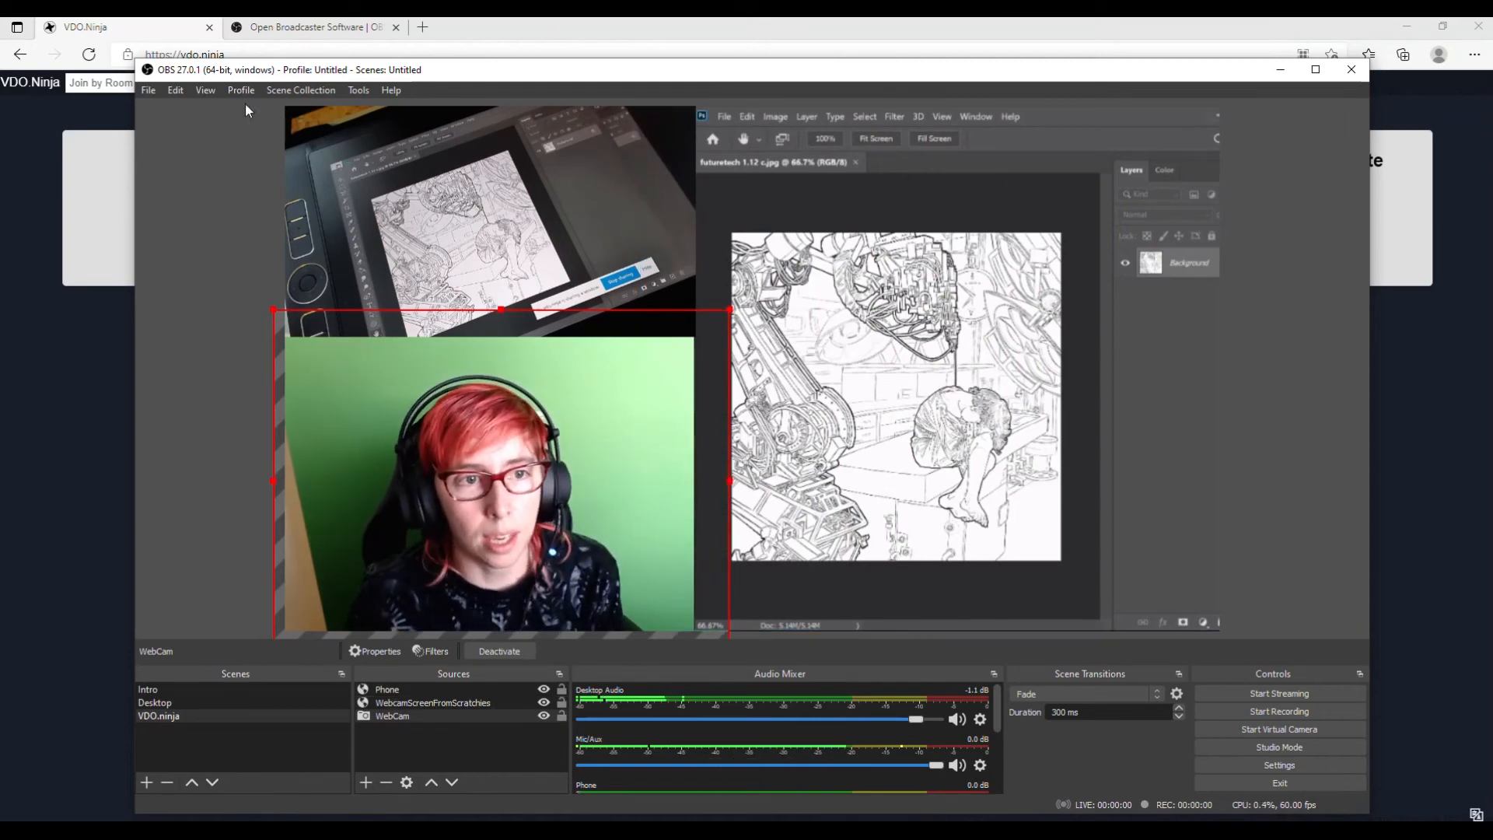
click(191, 280)
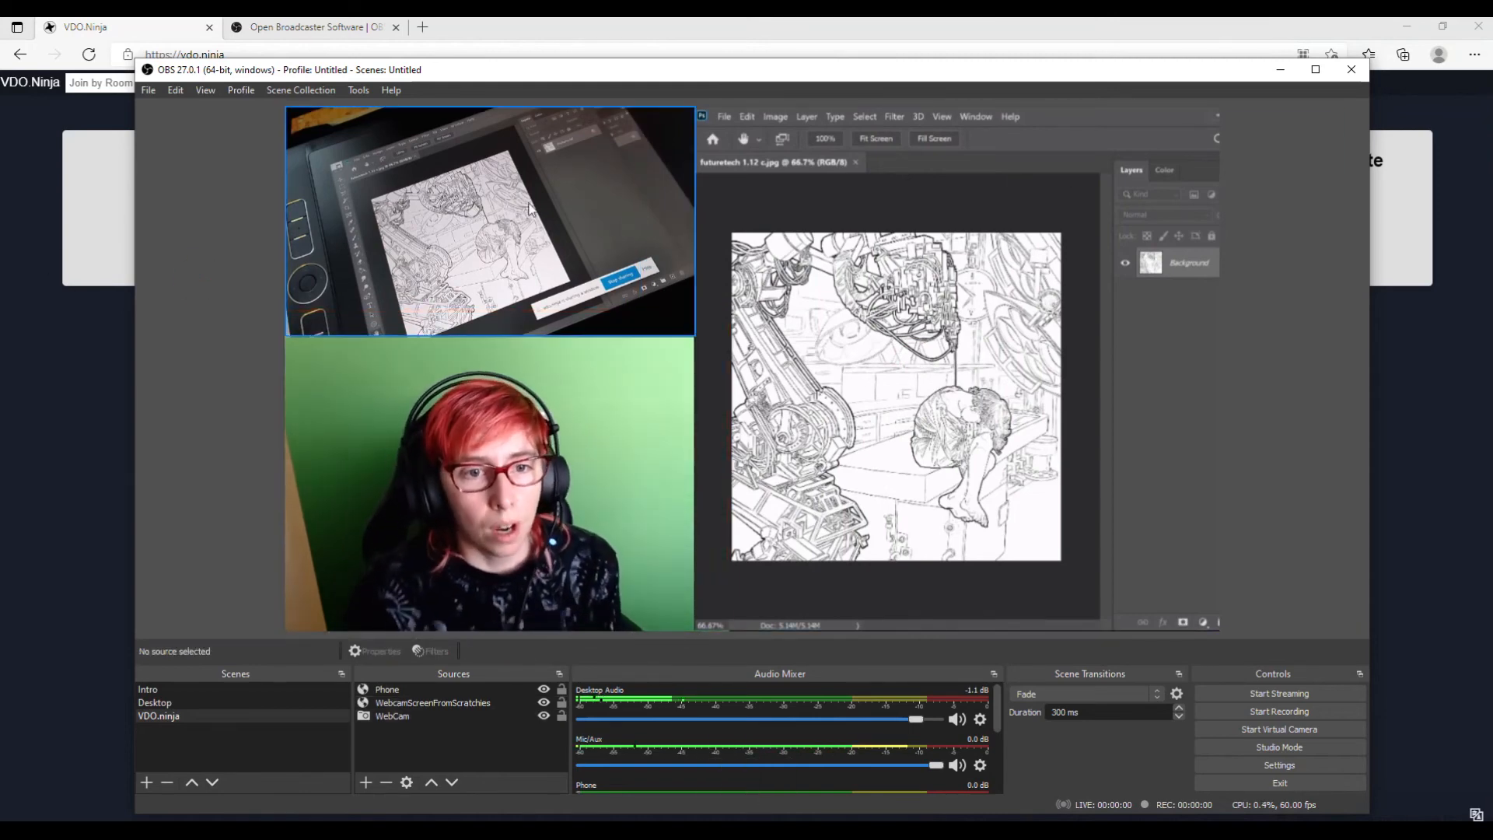
mouse_move(436, 443)
mouse_down()
mouse_move(450, 406)
mouse_move(433, 417)
mouse_up()
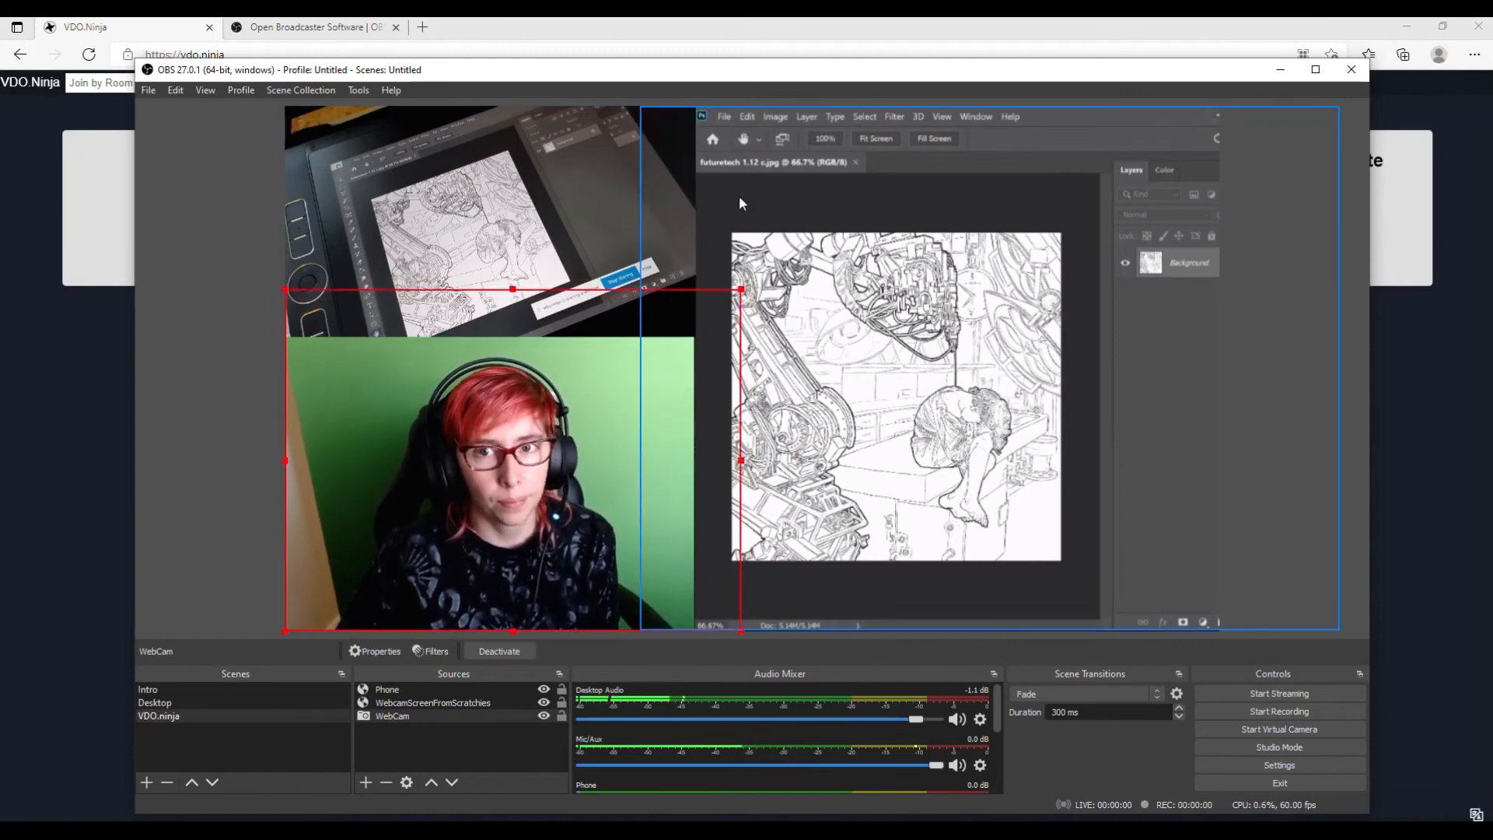
- Shift the screen share right and enlarge the Phone and WebCam feeds to a matching width
click(1097, 336)
drag(1096, 336, 1149, 336)
click(541, 195)
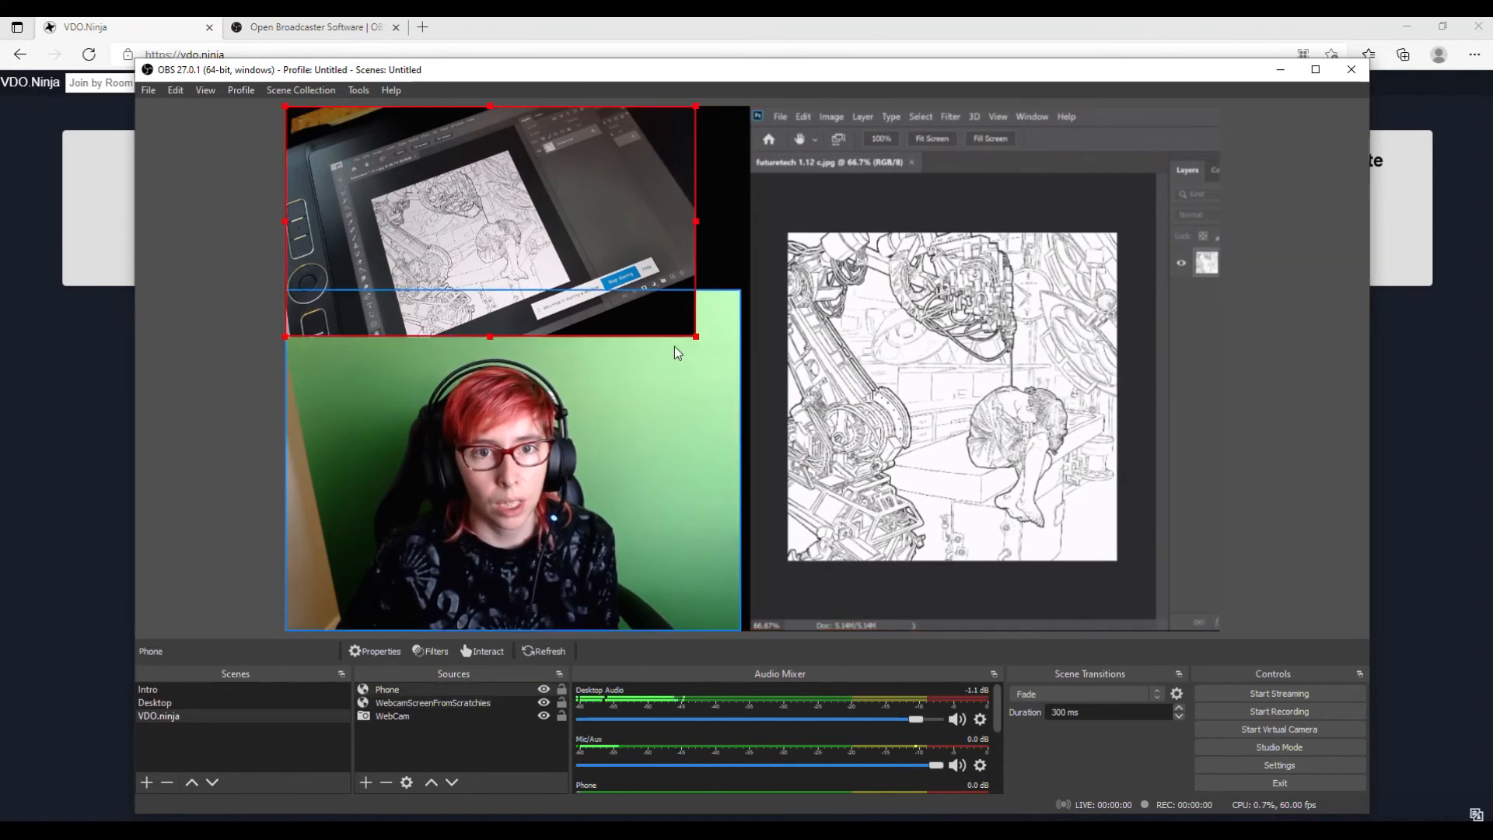
drag(689, 334, 726, 368)
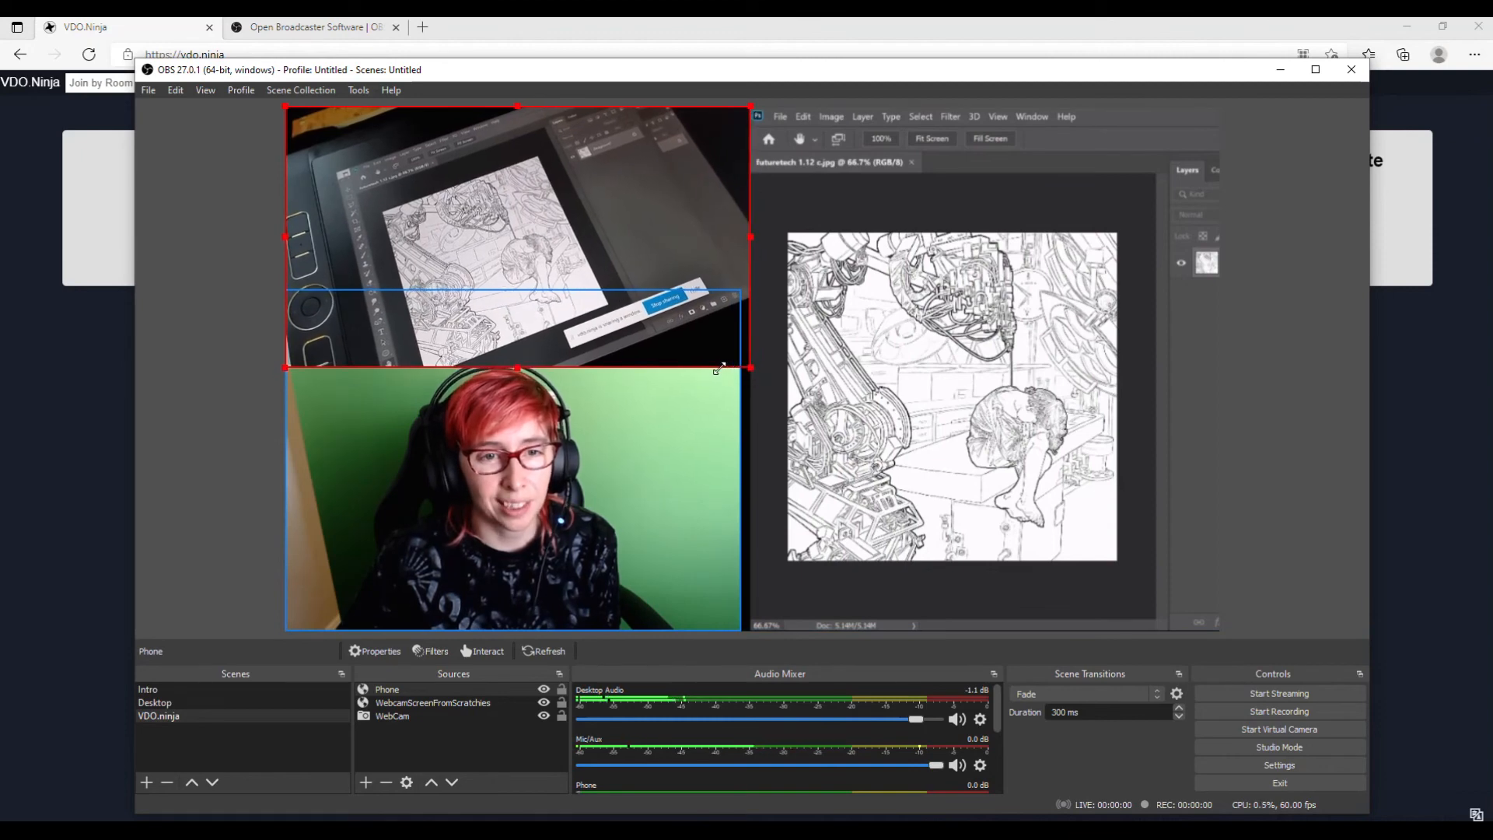
click(724, 449)
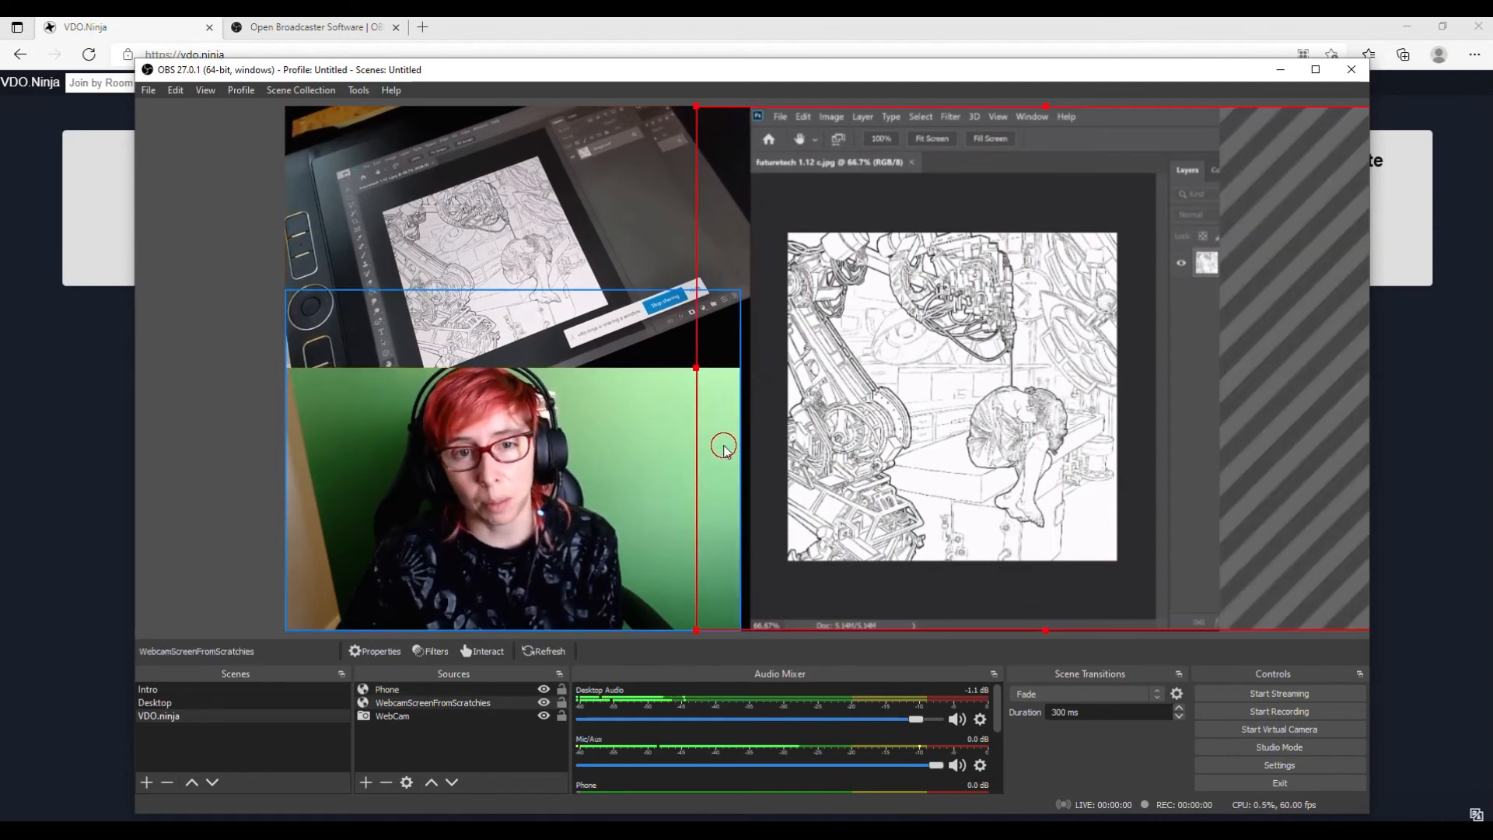
click(637, 424)
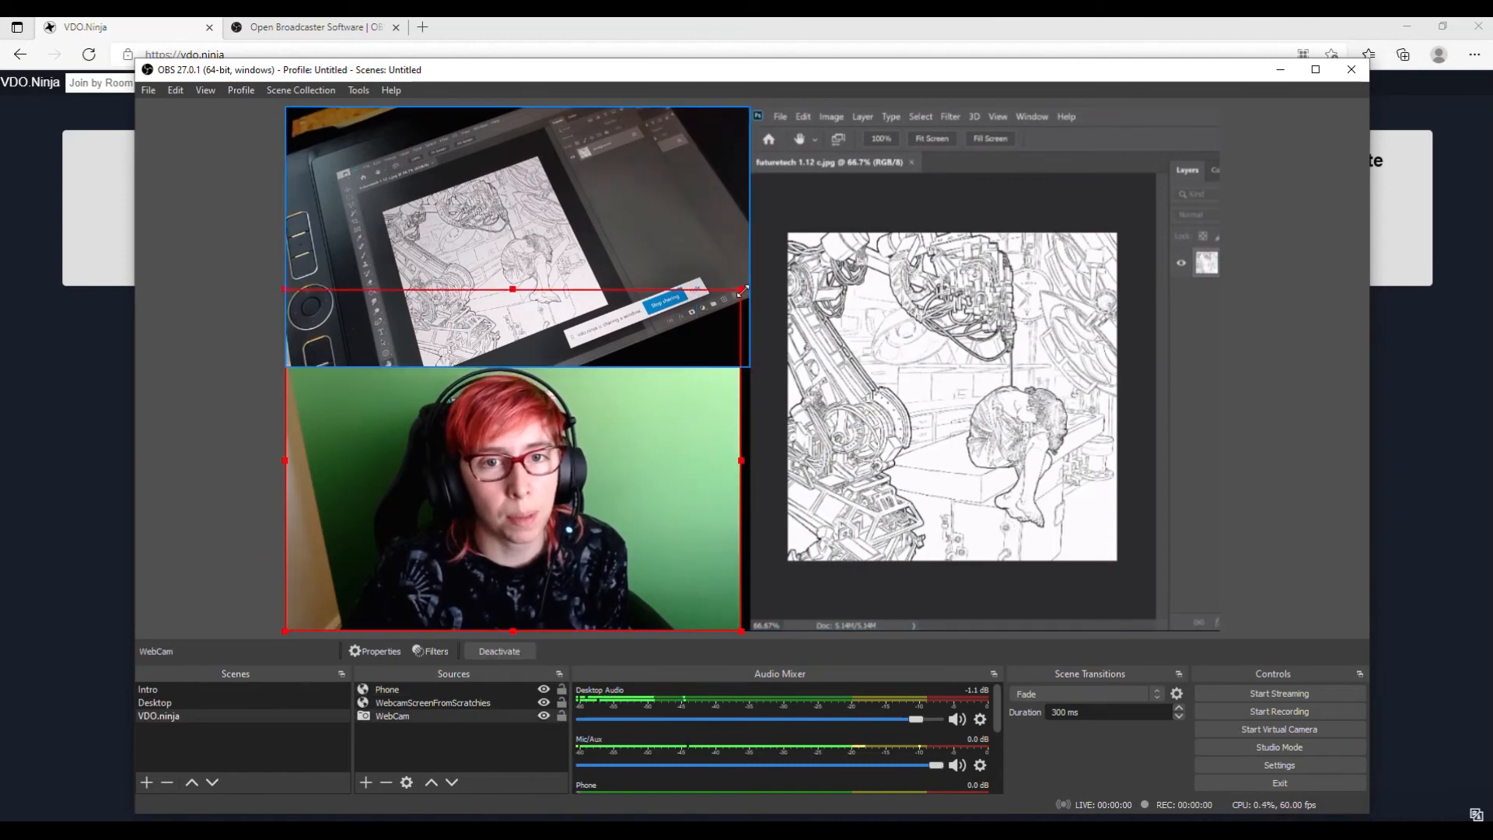
drag(741, 290, 752, 285)
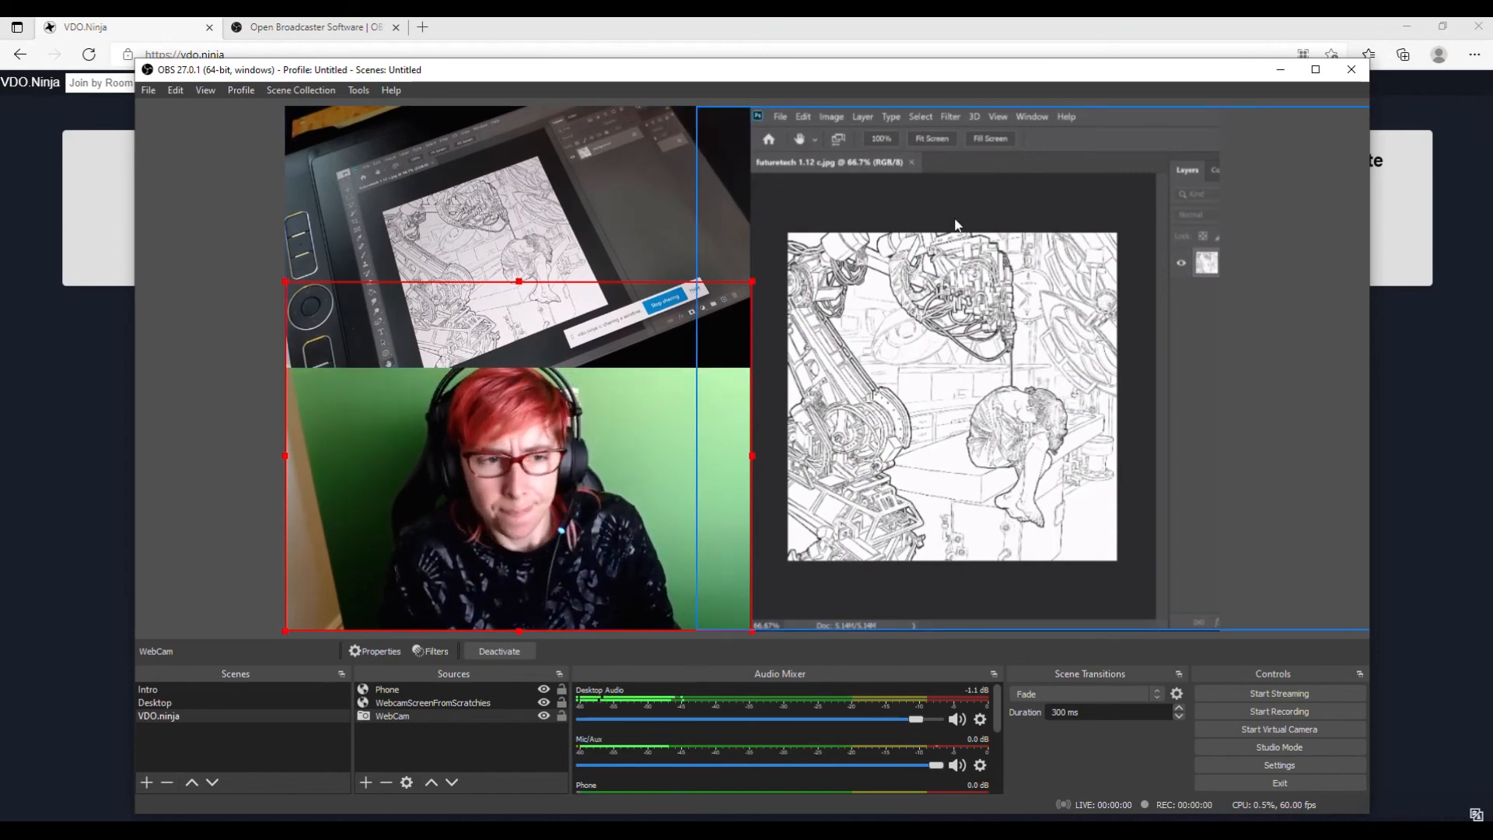
click(1313, 767)
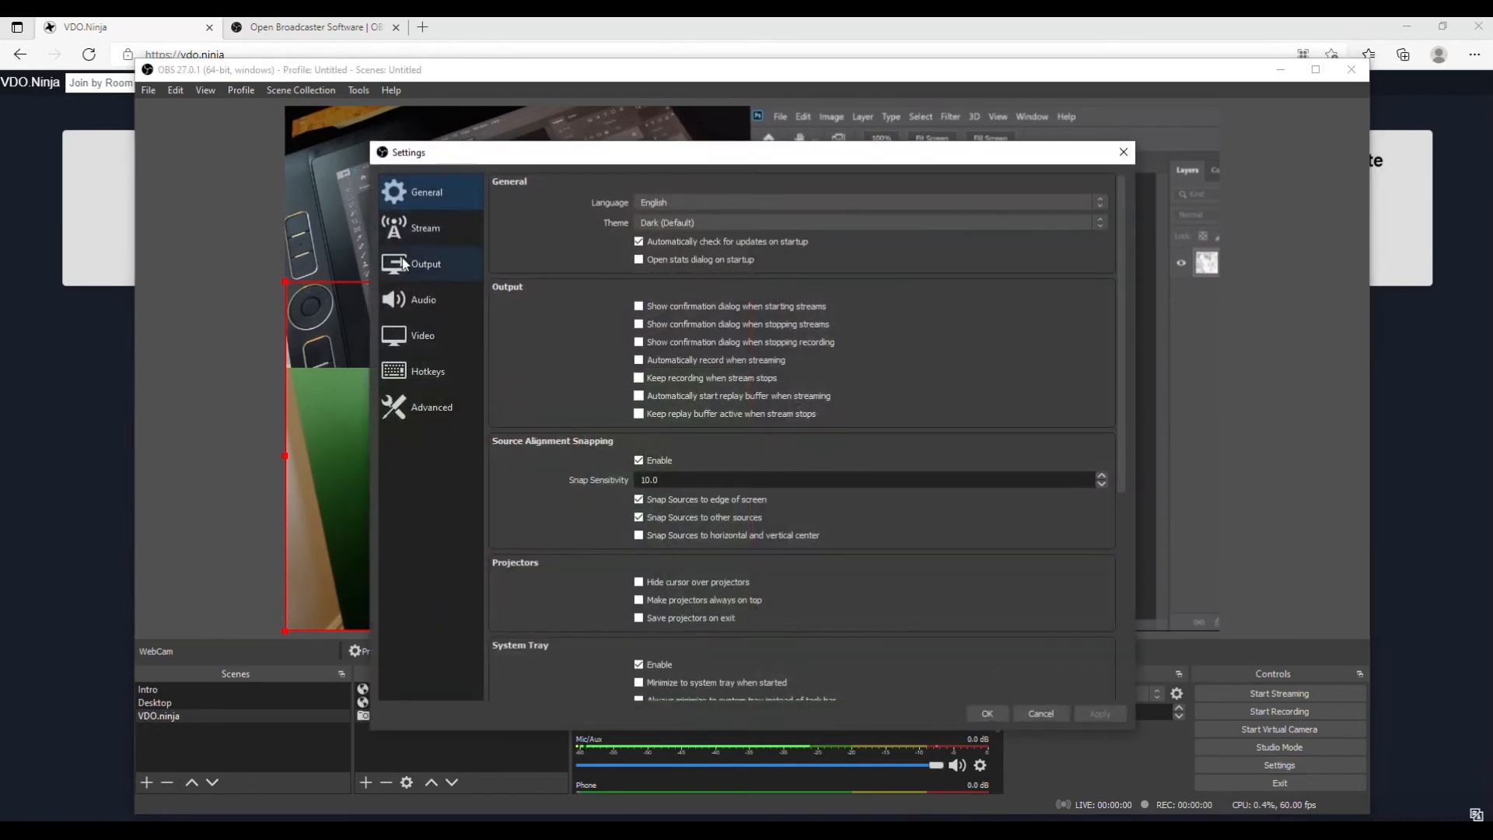
click(404, 265)
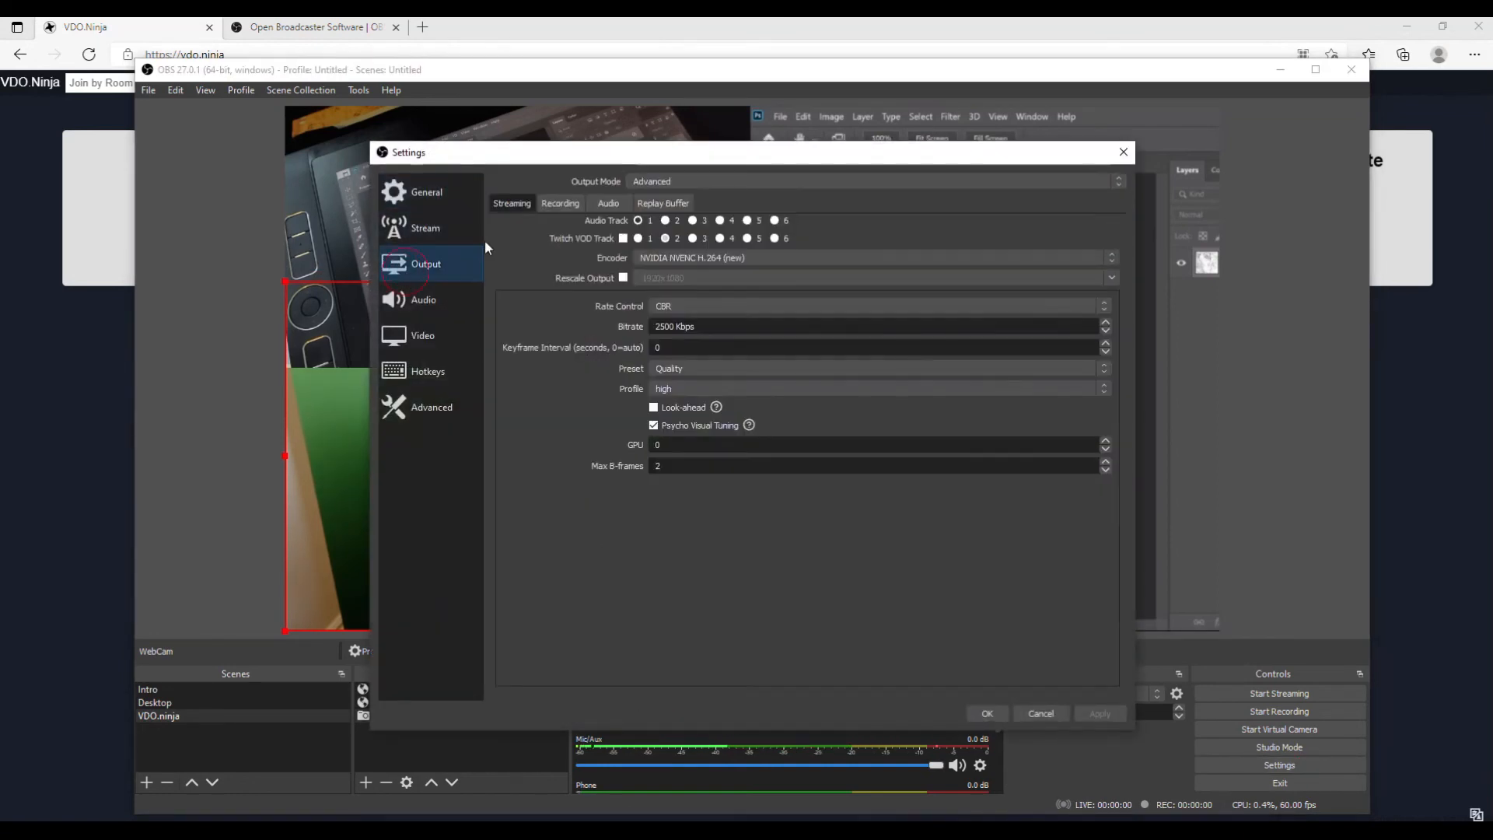
click(558, 203)
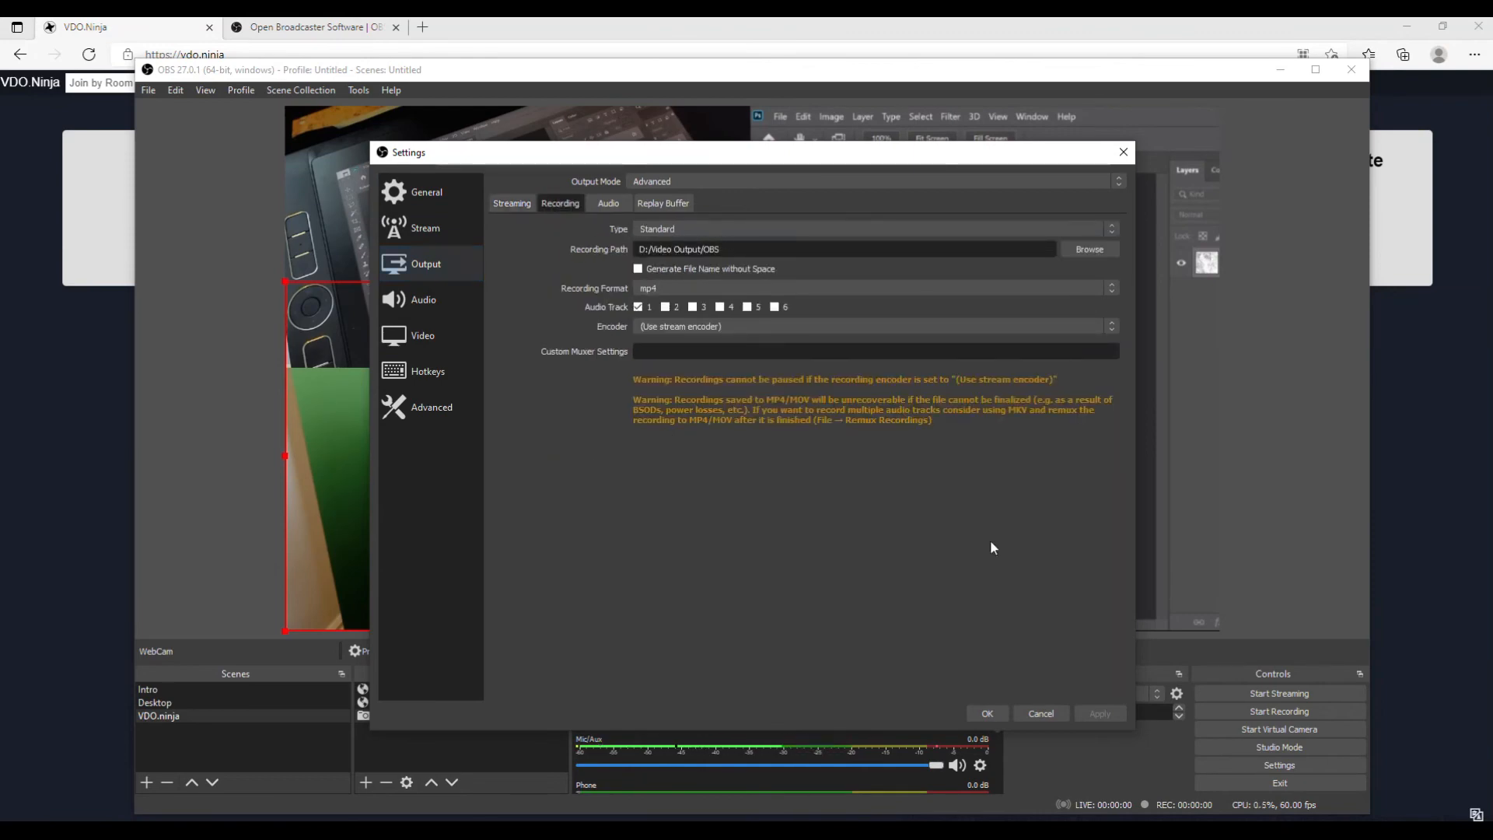
click(1036, 713)
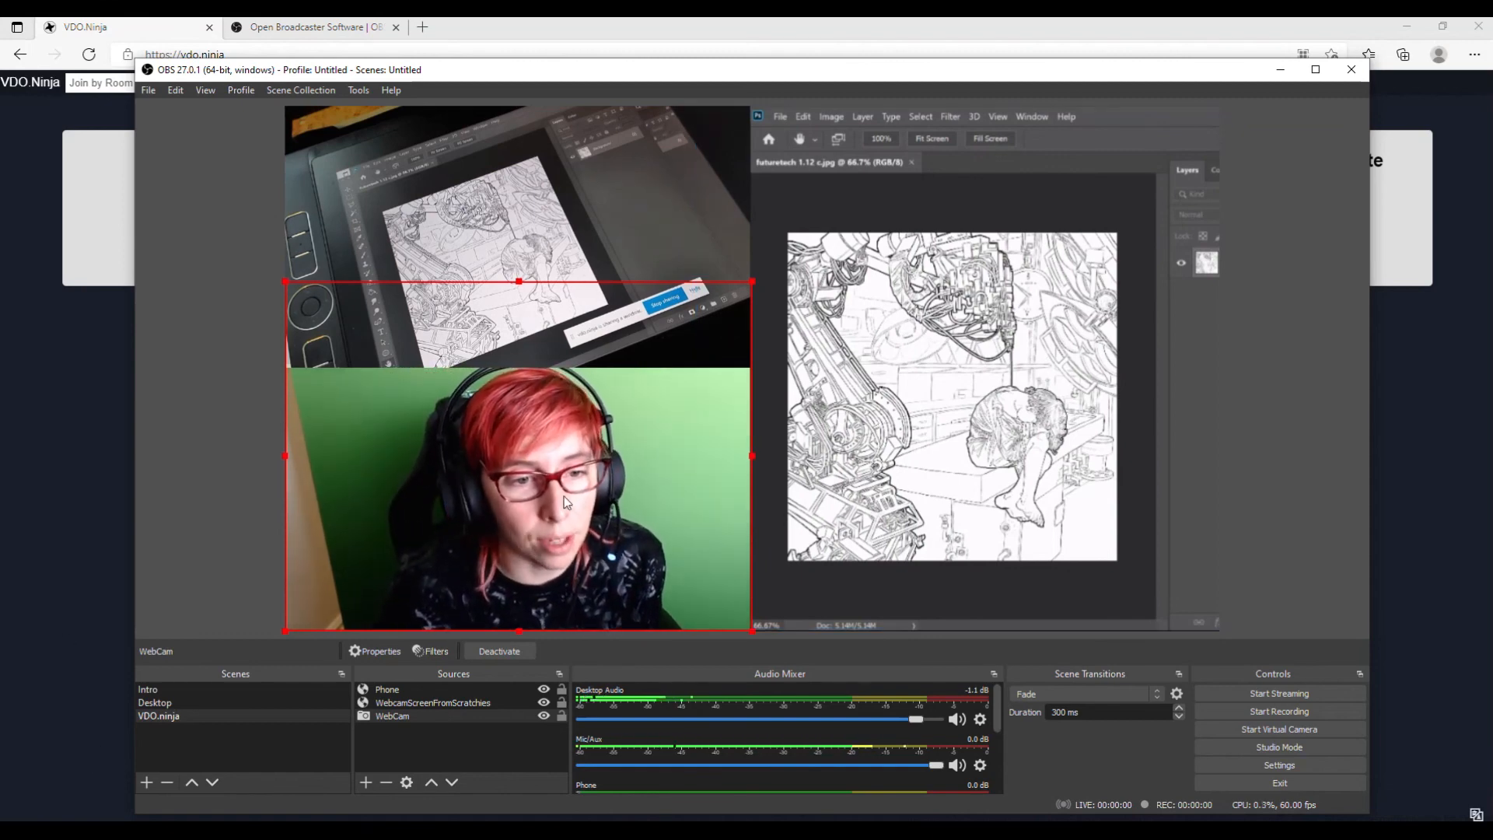
click(366, 781)
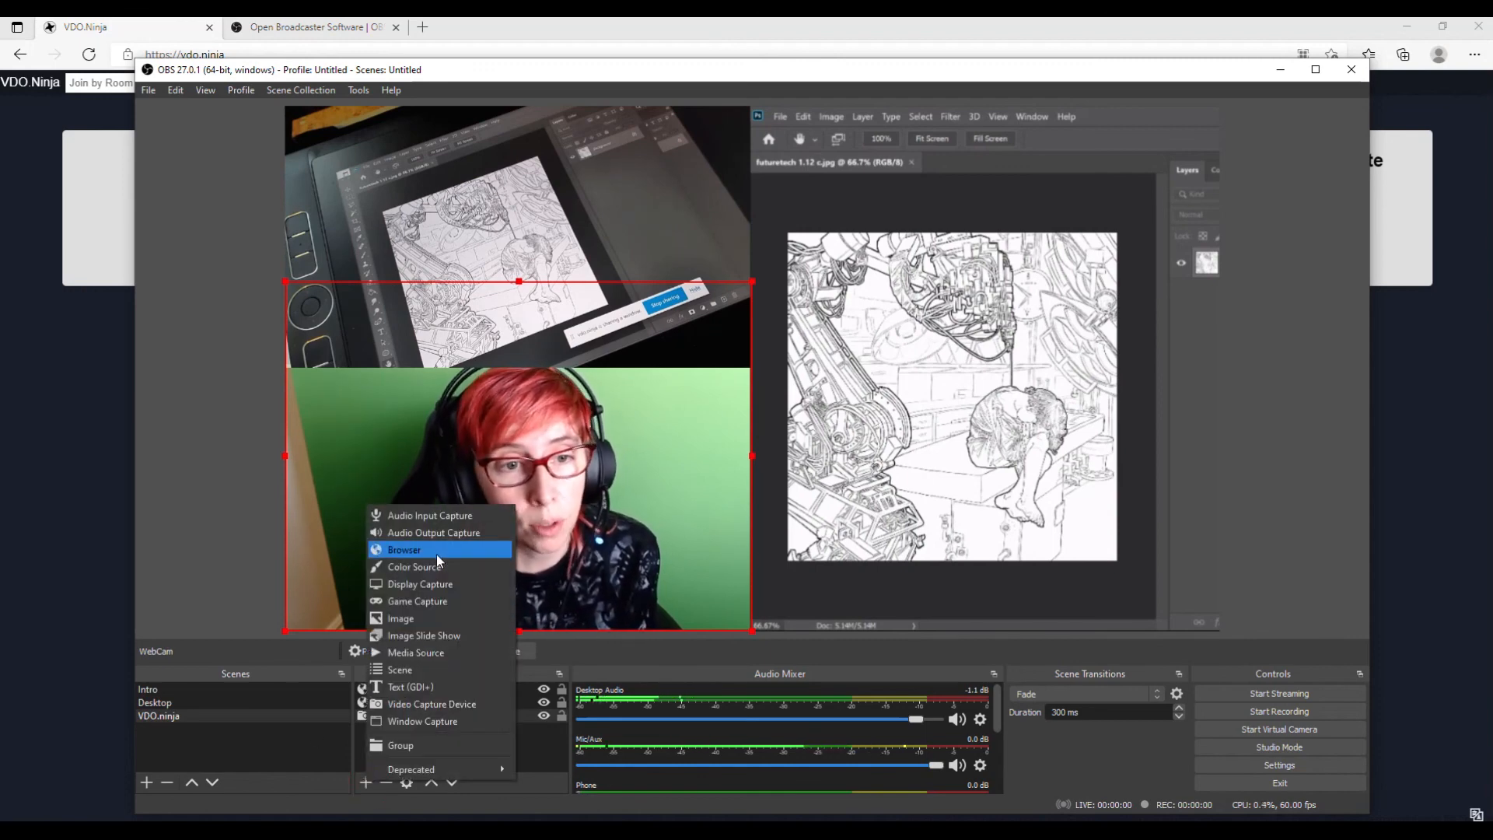
click(520, 739)
double_click(389, 688)
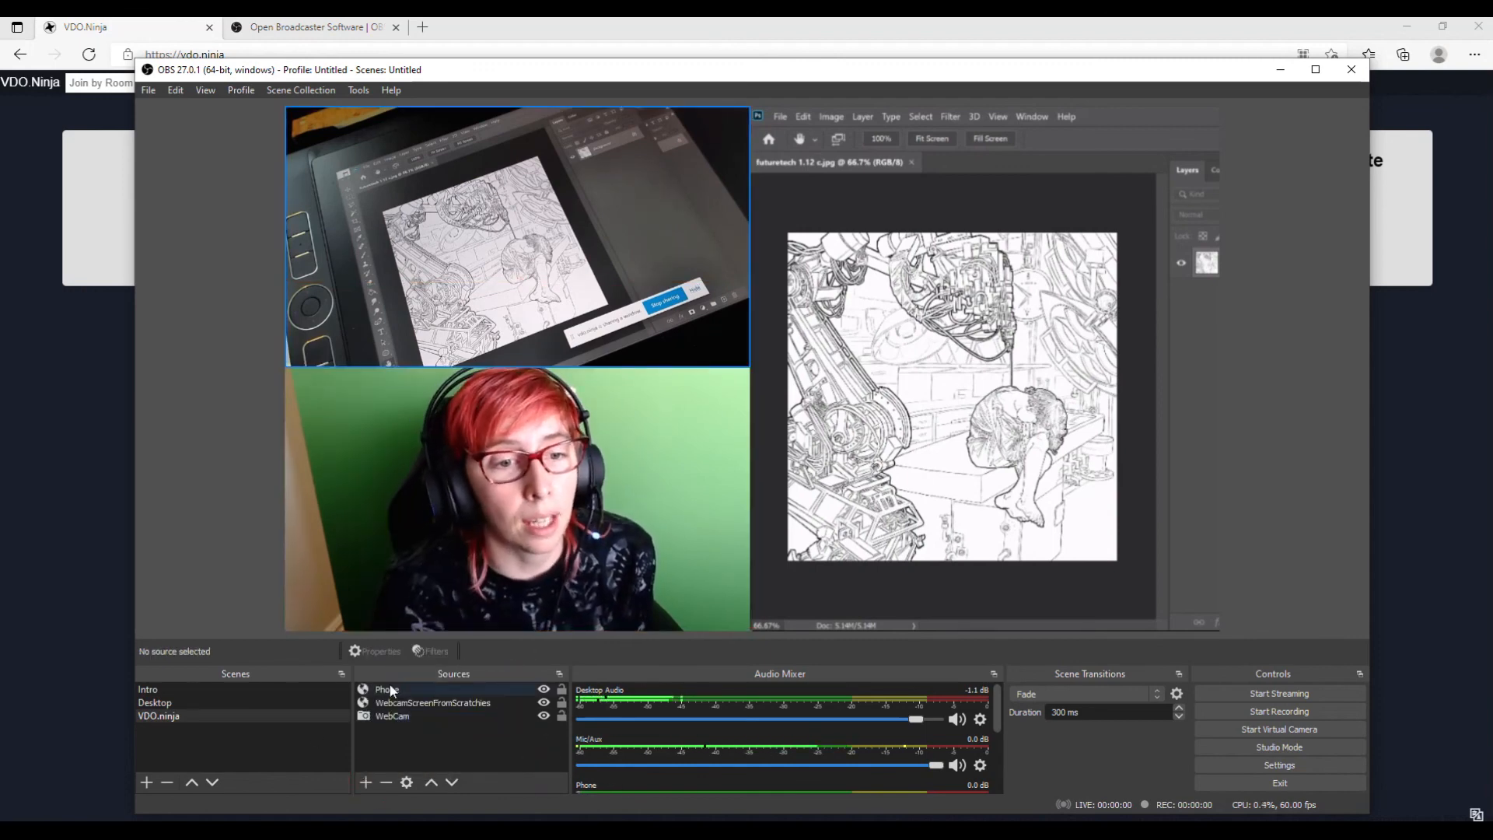
key(ctrl+a)
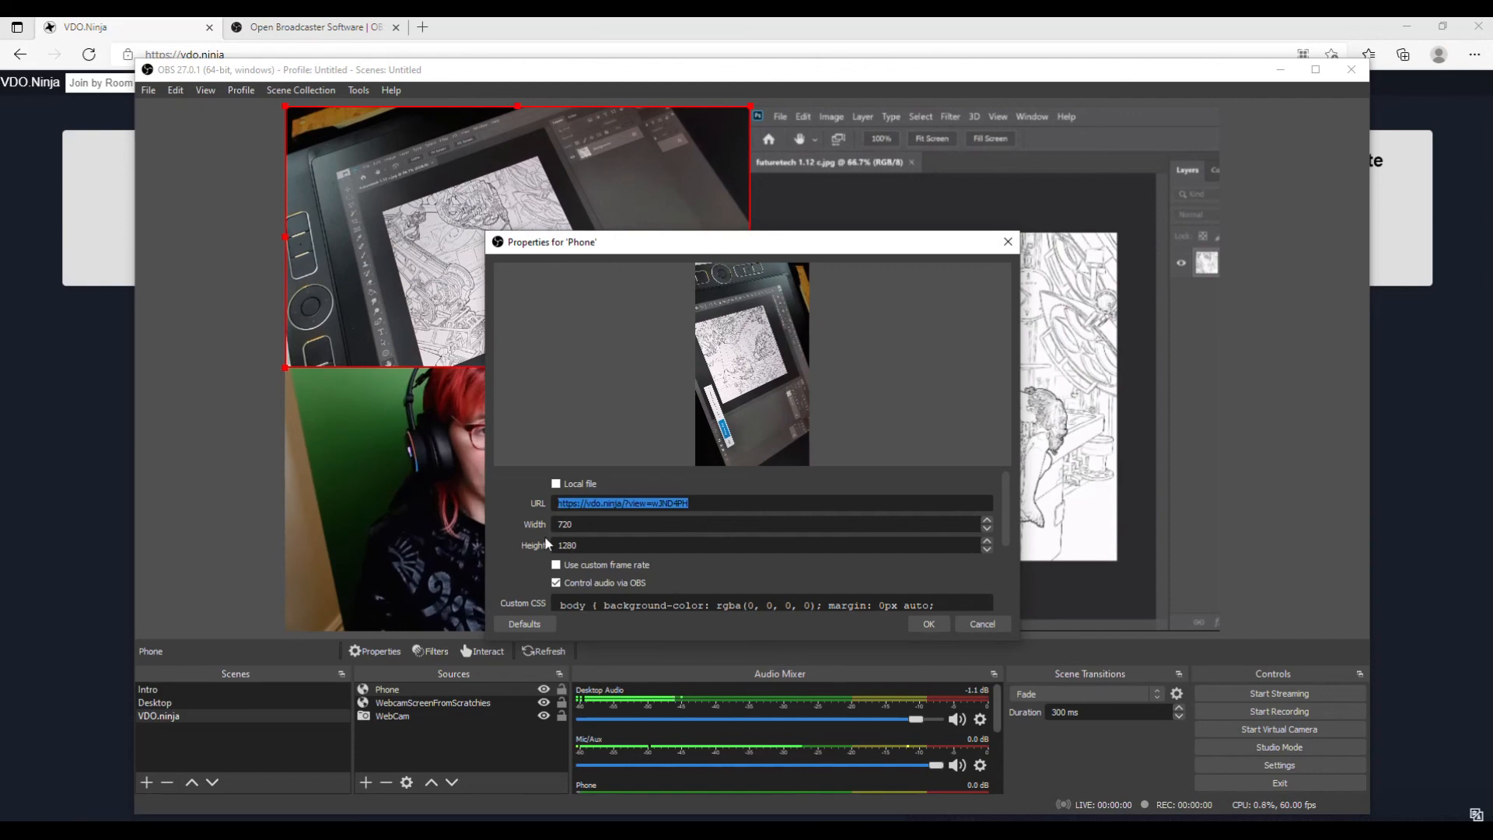
click(982, 624)
right_click(455, 238)
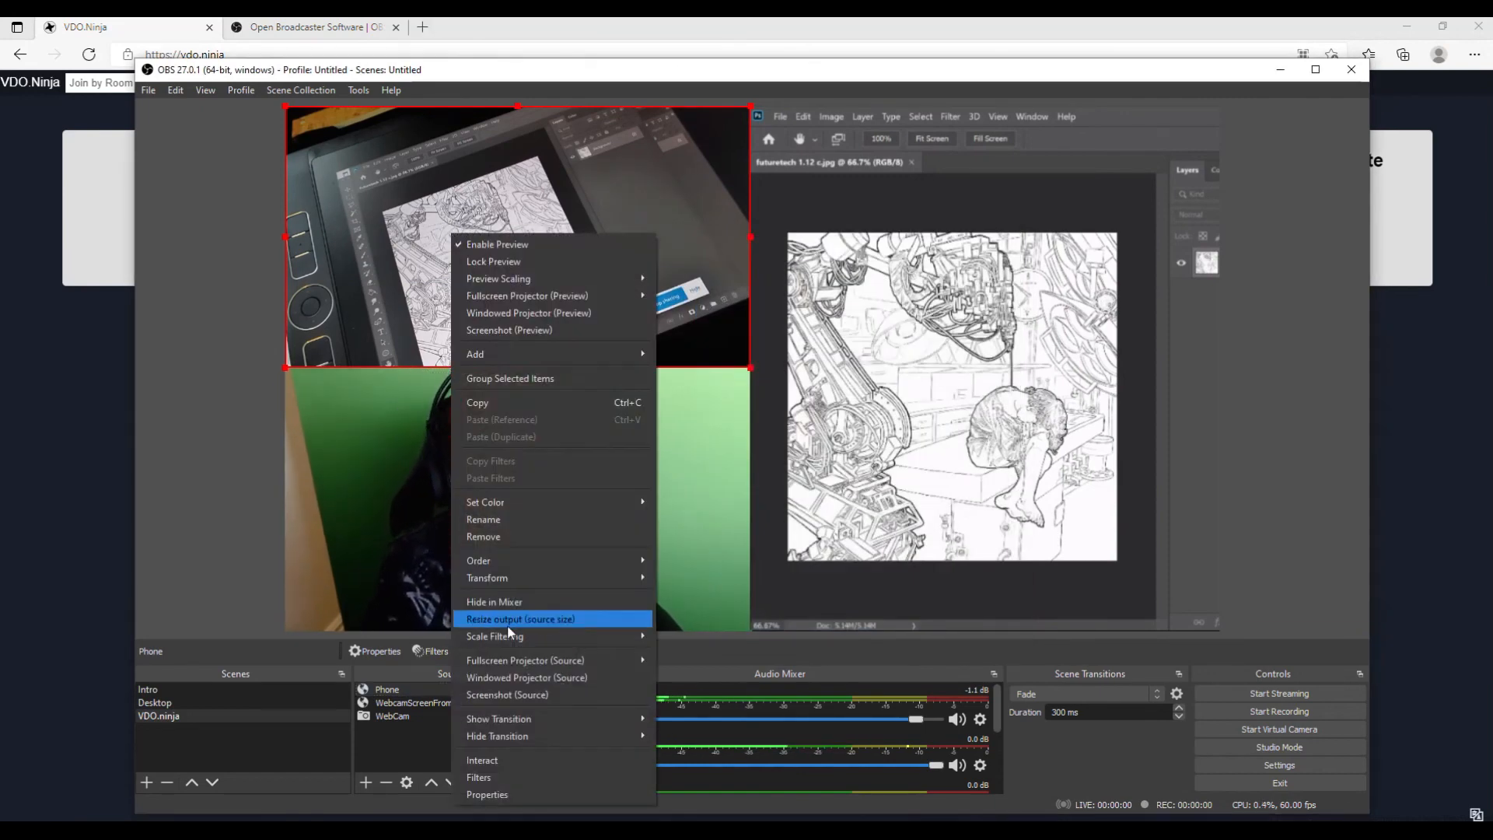
mouse_move(505, 578)
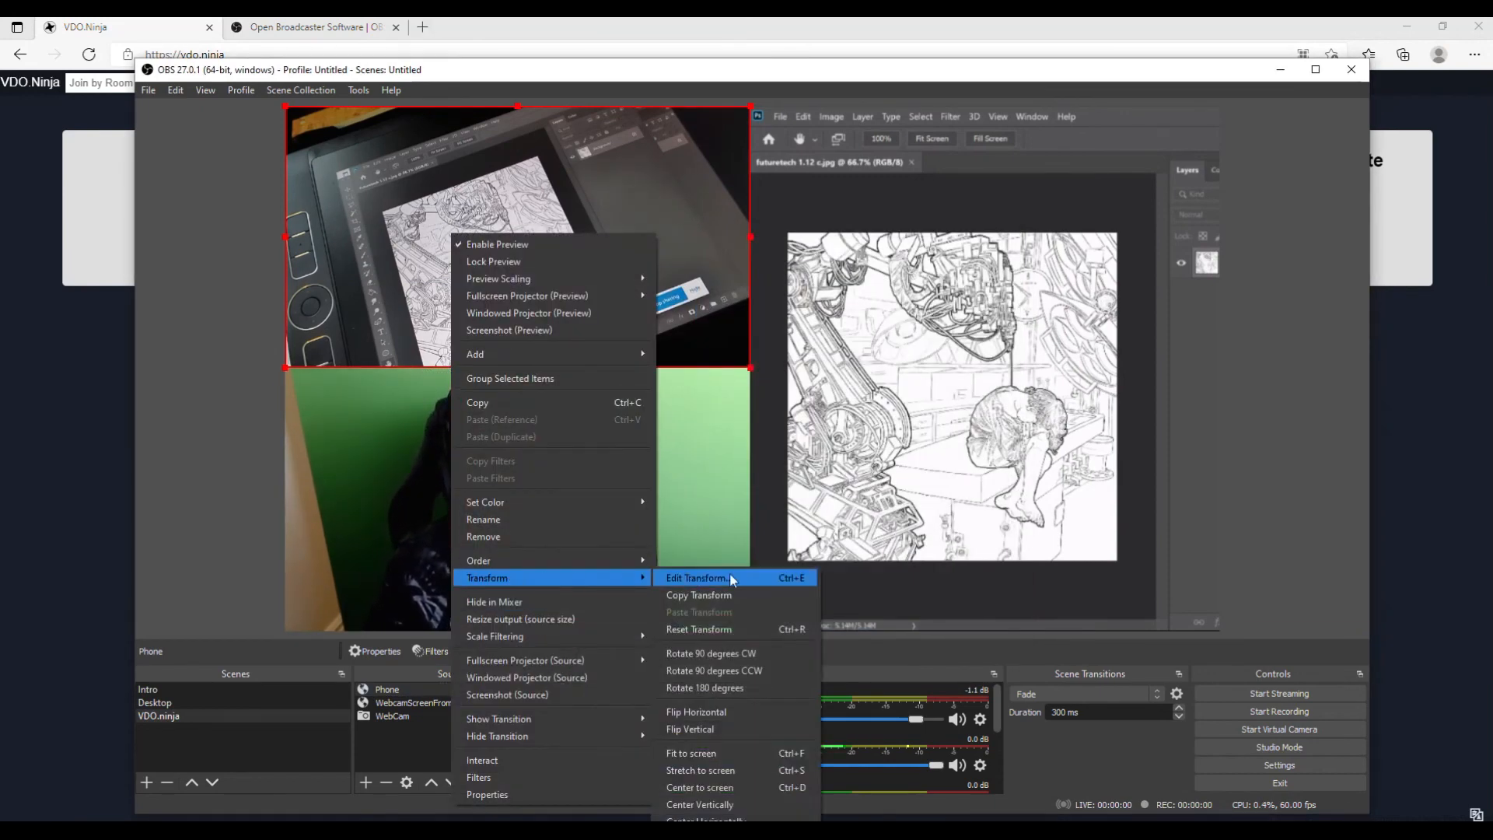
click(758, 654)
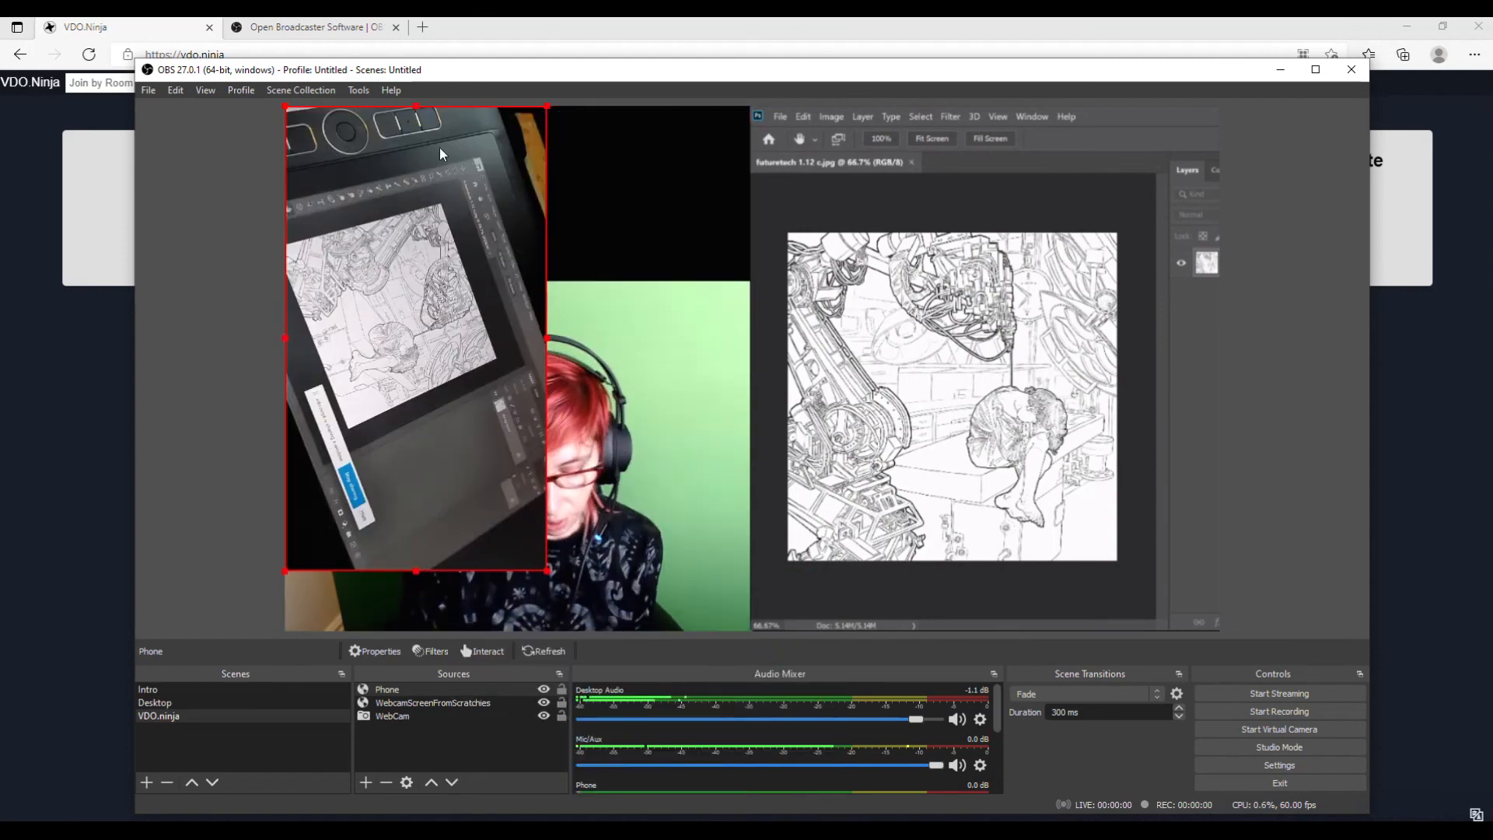
key(ctrl+z)
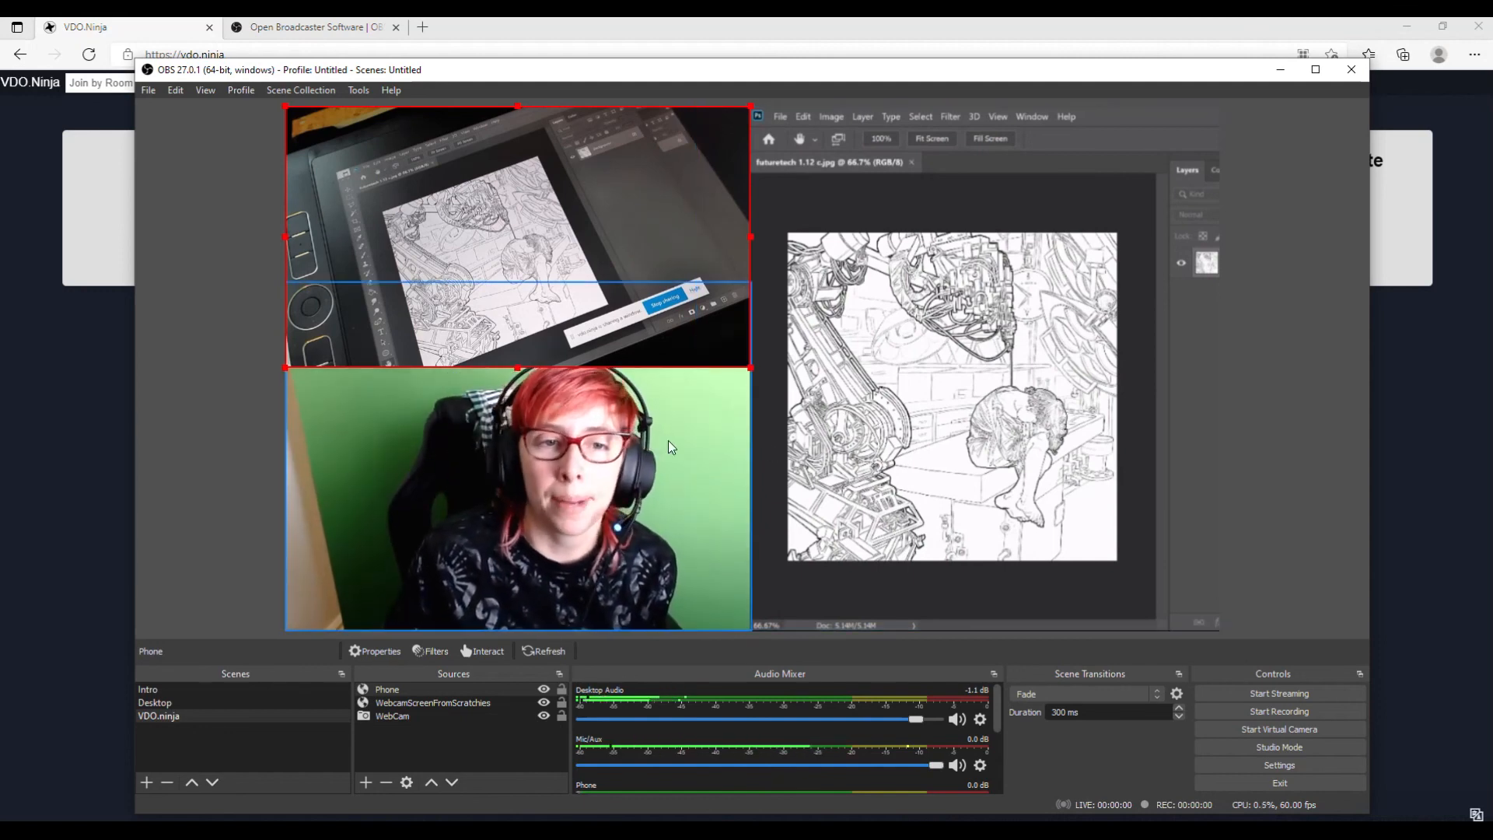
- Reorder WebCam with Ctrl+Up/Ctrl+Down so it sits between Phone and the screen share
click(687, 431)
key(ctrl+Up)
key(ctrl+Up)
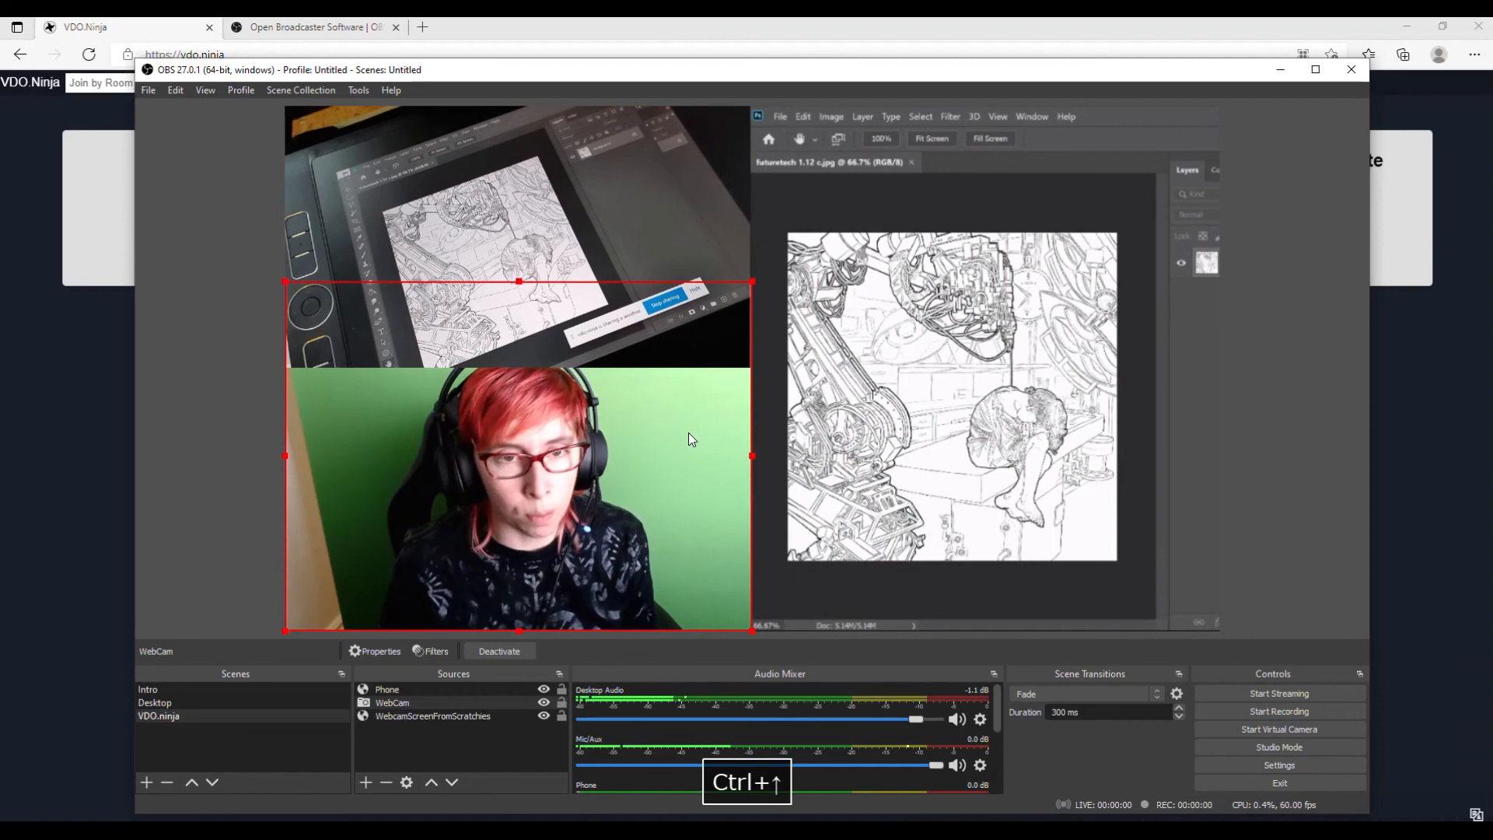
key(ctrl+Down)
key(ctrl+Up)
key(ctrl+Down)
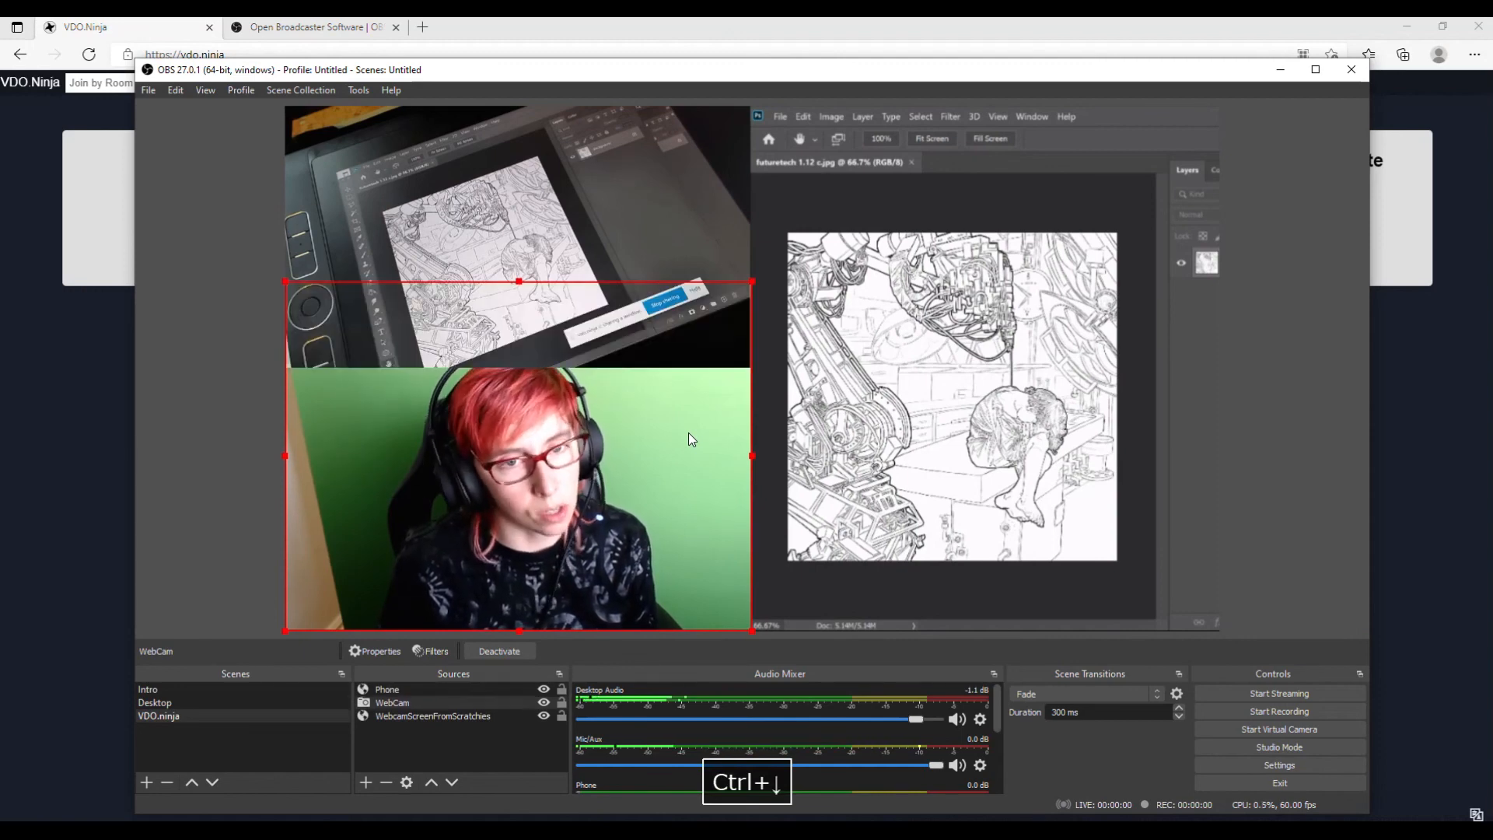